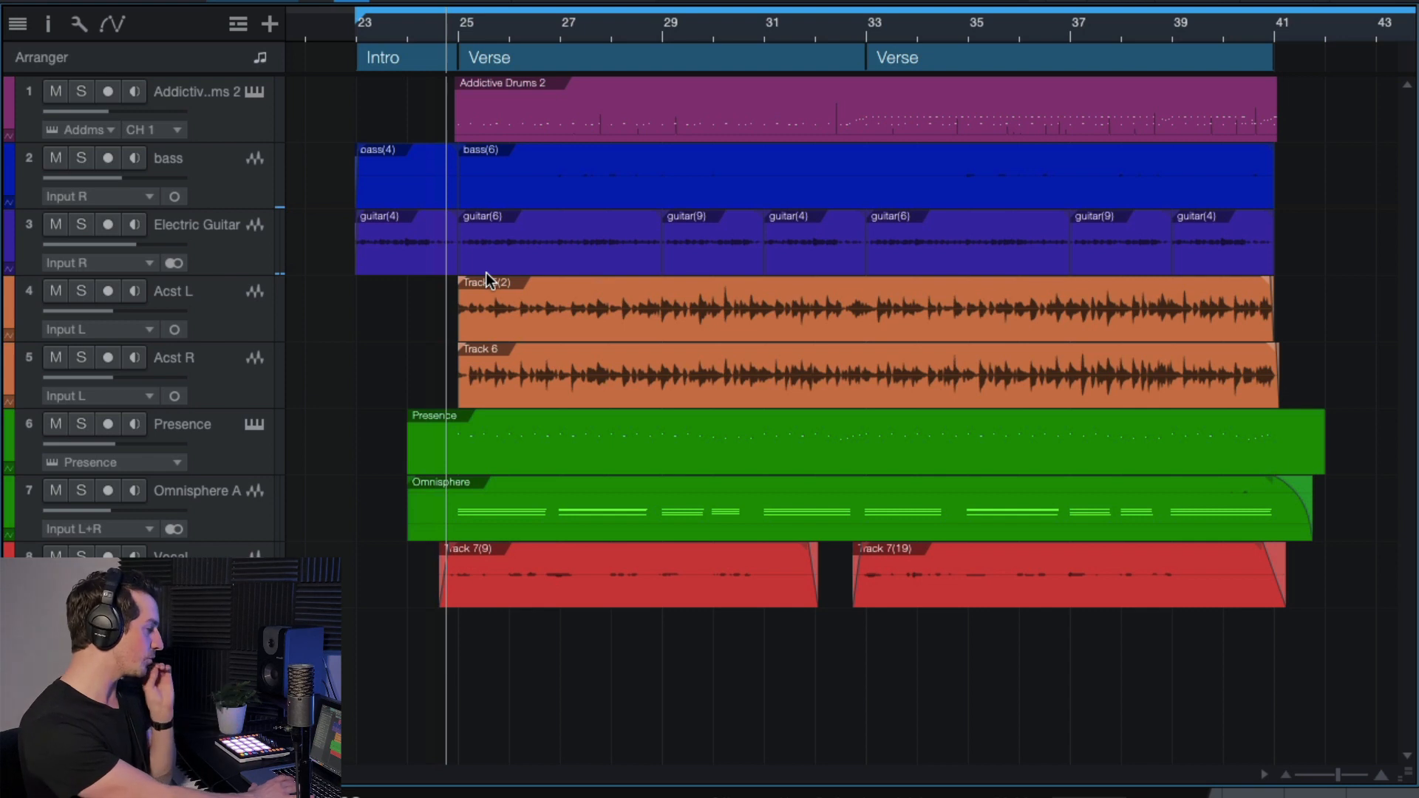
Play the arrangement with Addictive Drums 2 soloed, skipping ahead to bar 33, then stop.
key(space)
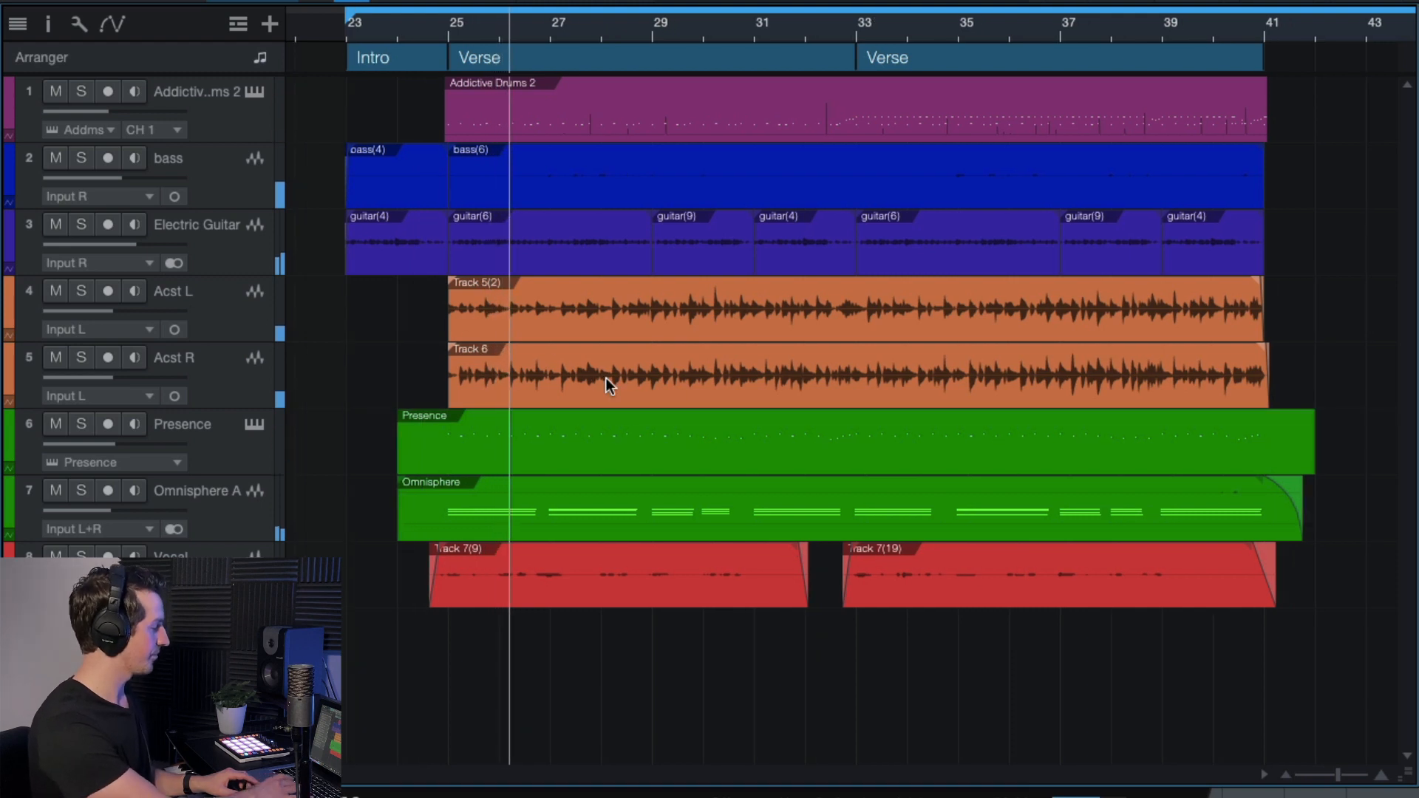
click(82, 92)
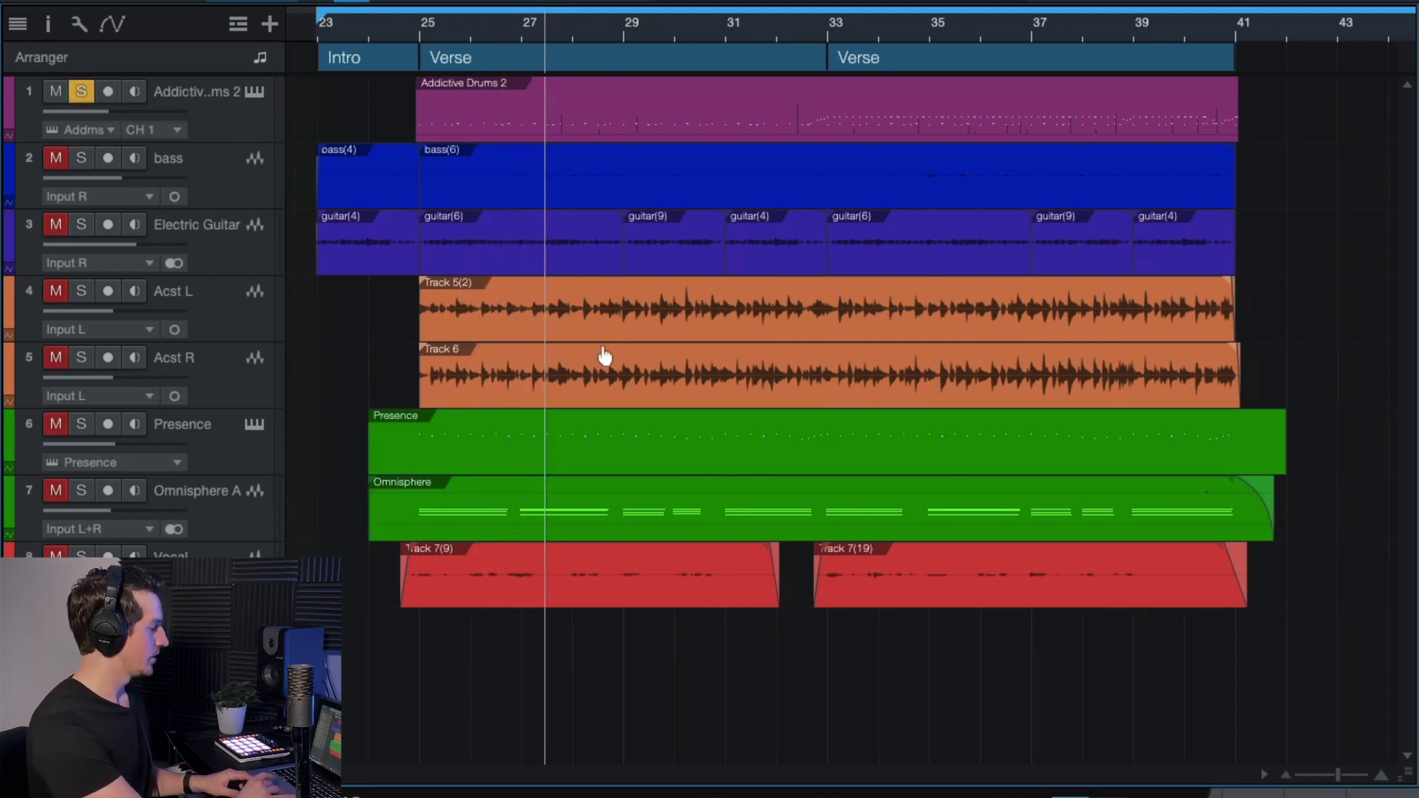
click(807, 29)
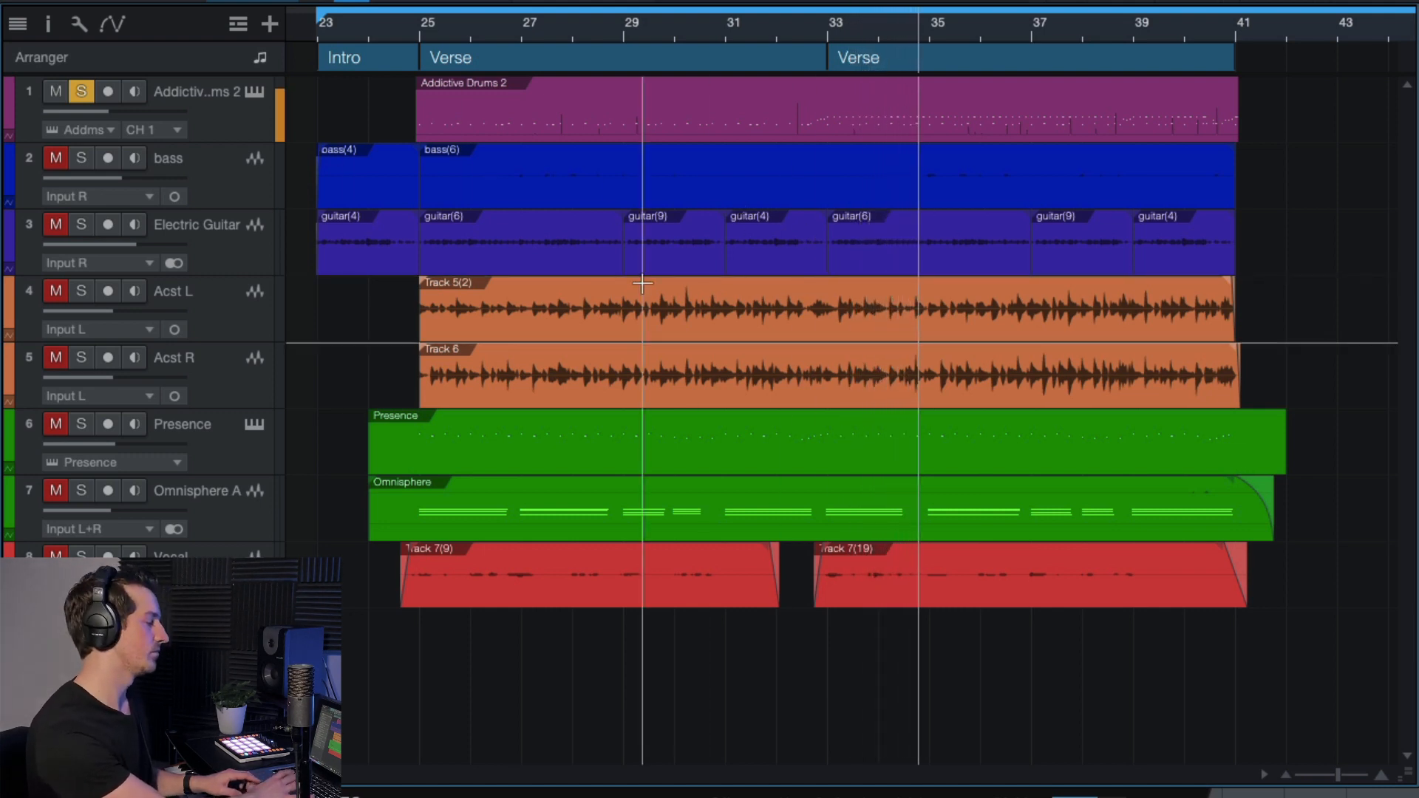
key(space)
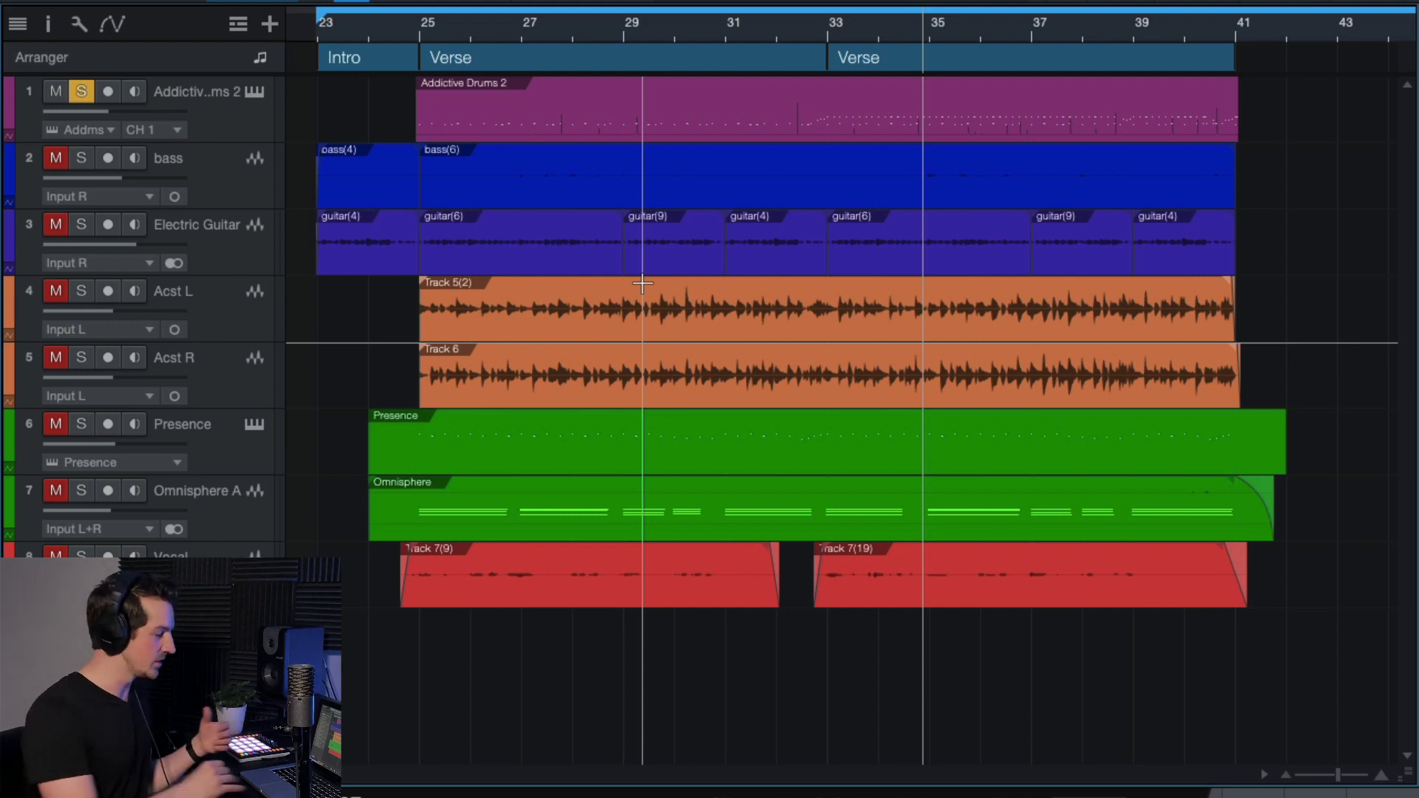
Unsolo the drums, select the Addictive Drums 2 track and return the playhead to bar 25.
click(178, 108)
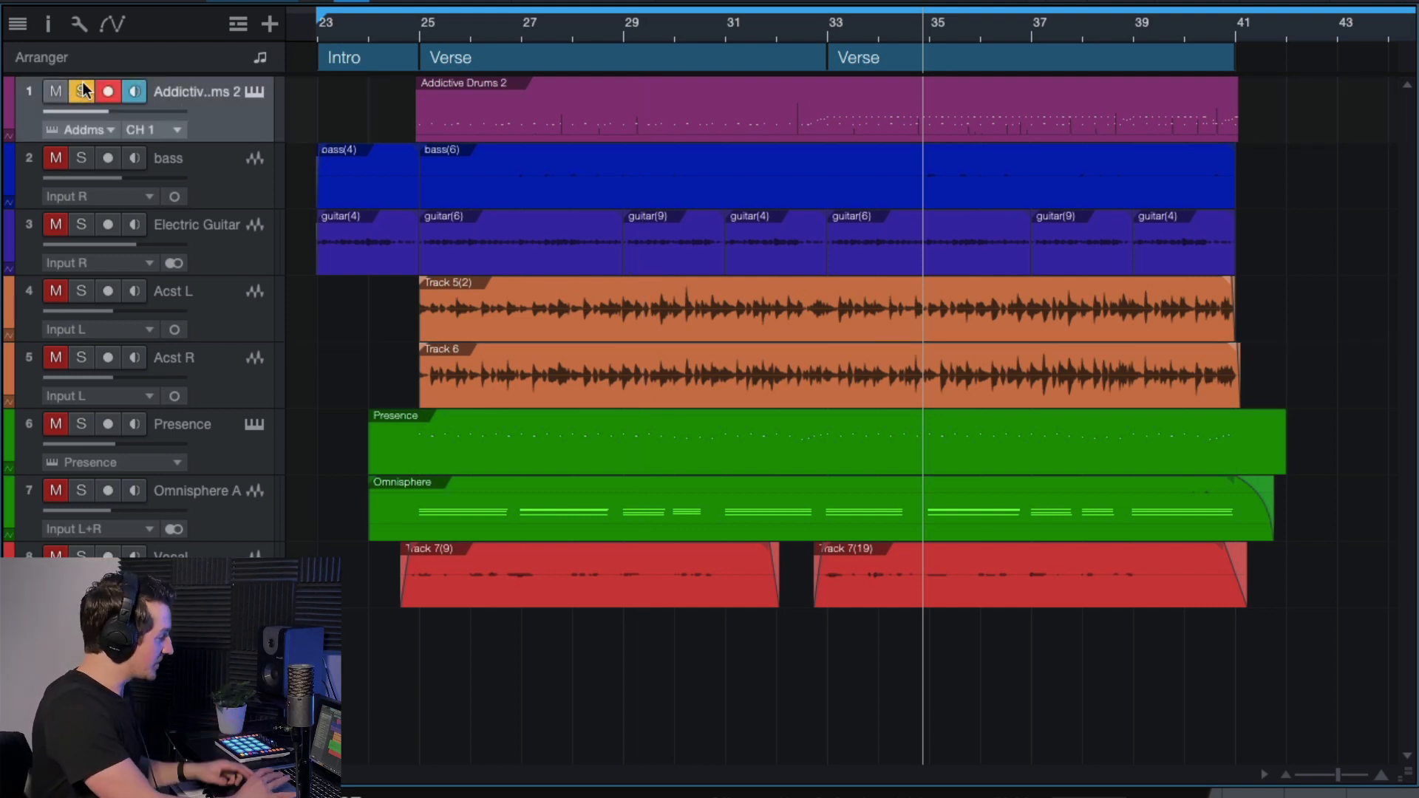
click(83, 88)
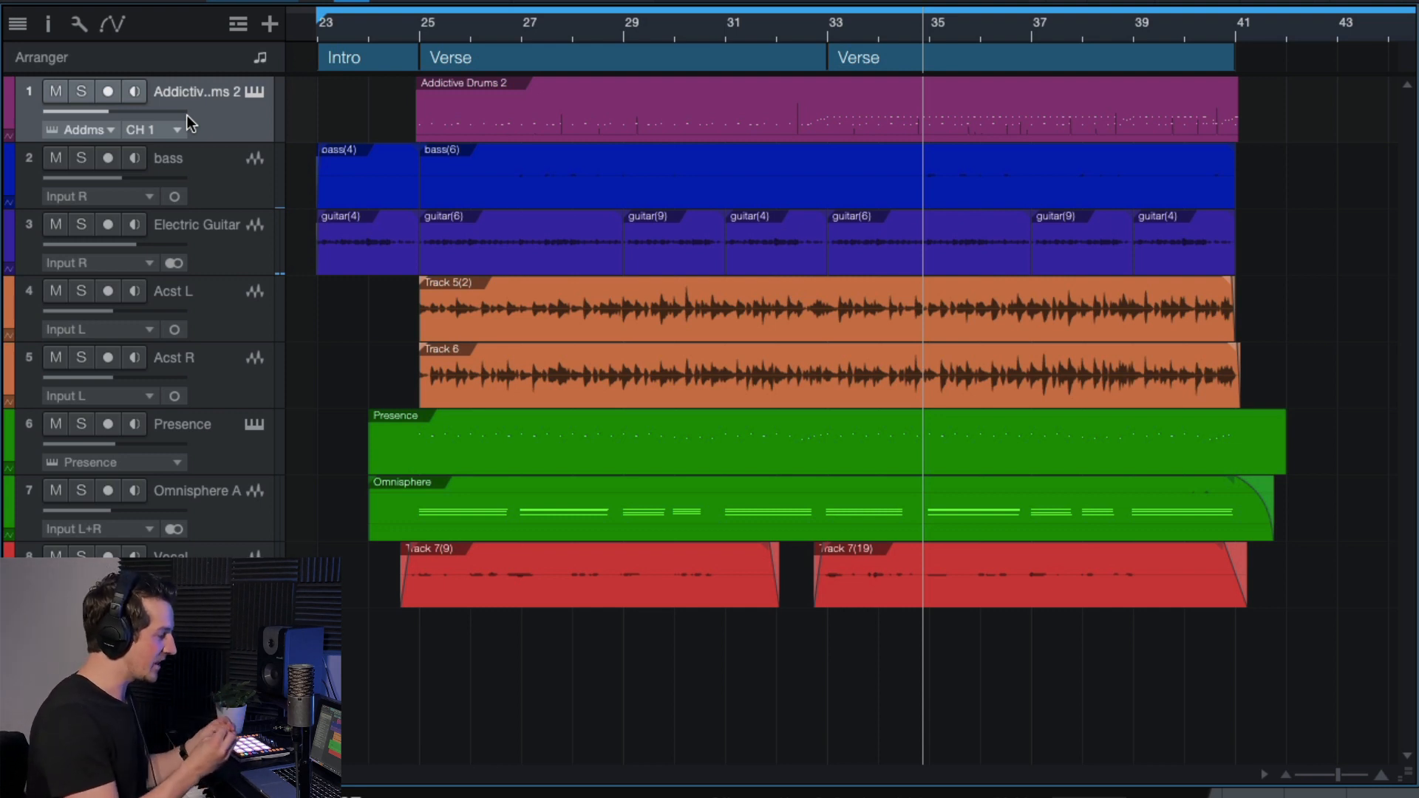
click(411, 28)
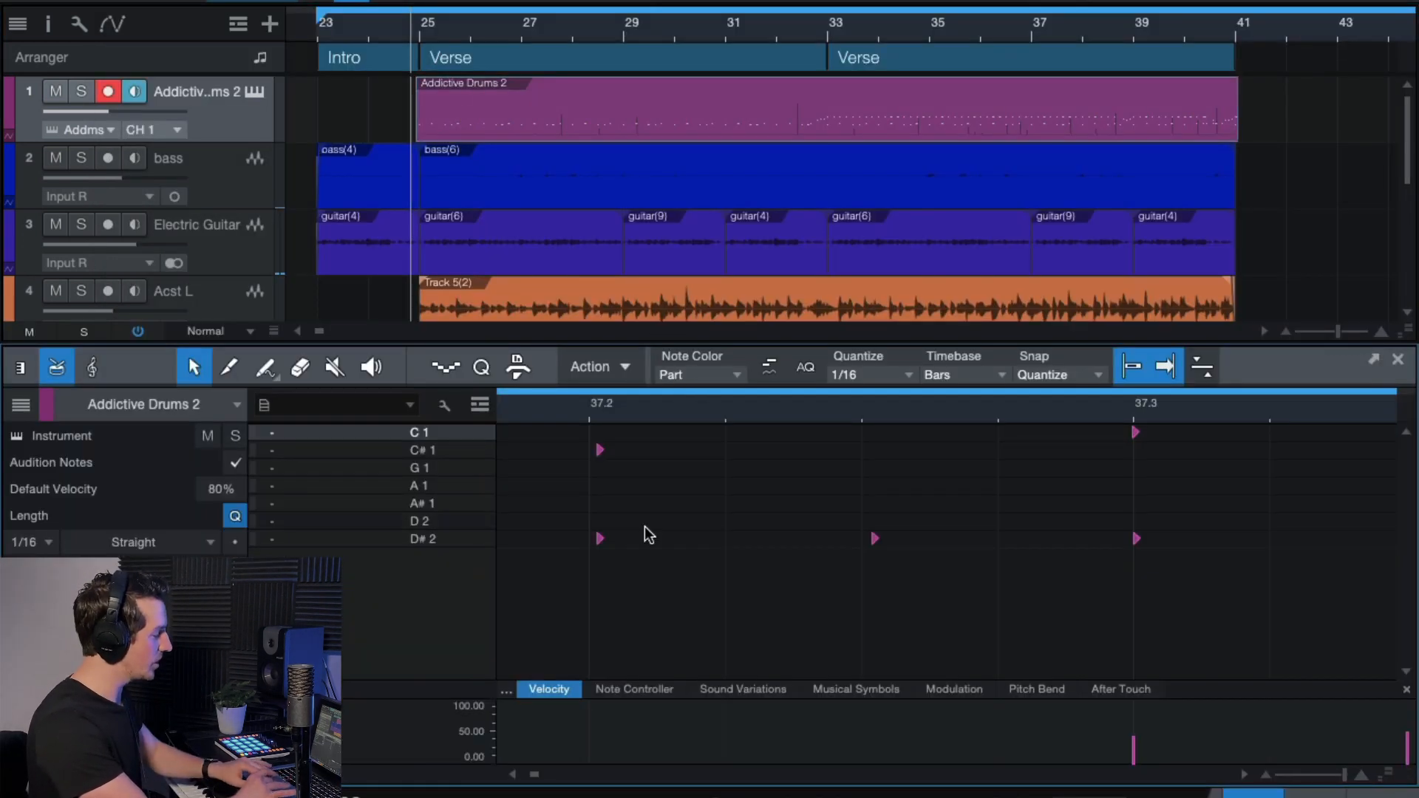
Zoom the drum editor view and drag its divider upward to make the editor taller.
scroll(646, 534, left, 3)
scroll(647, 535, down, 10)
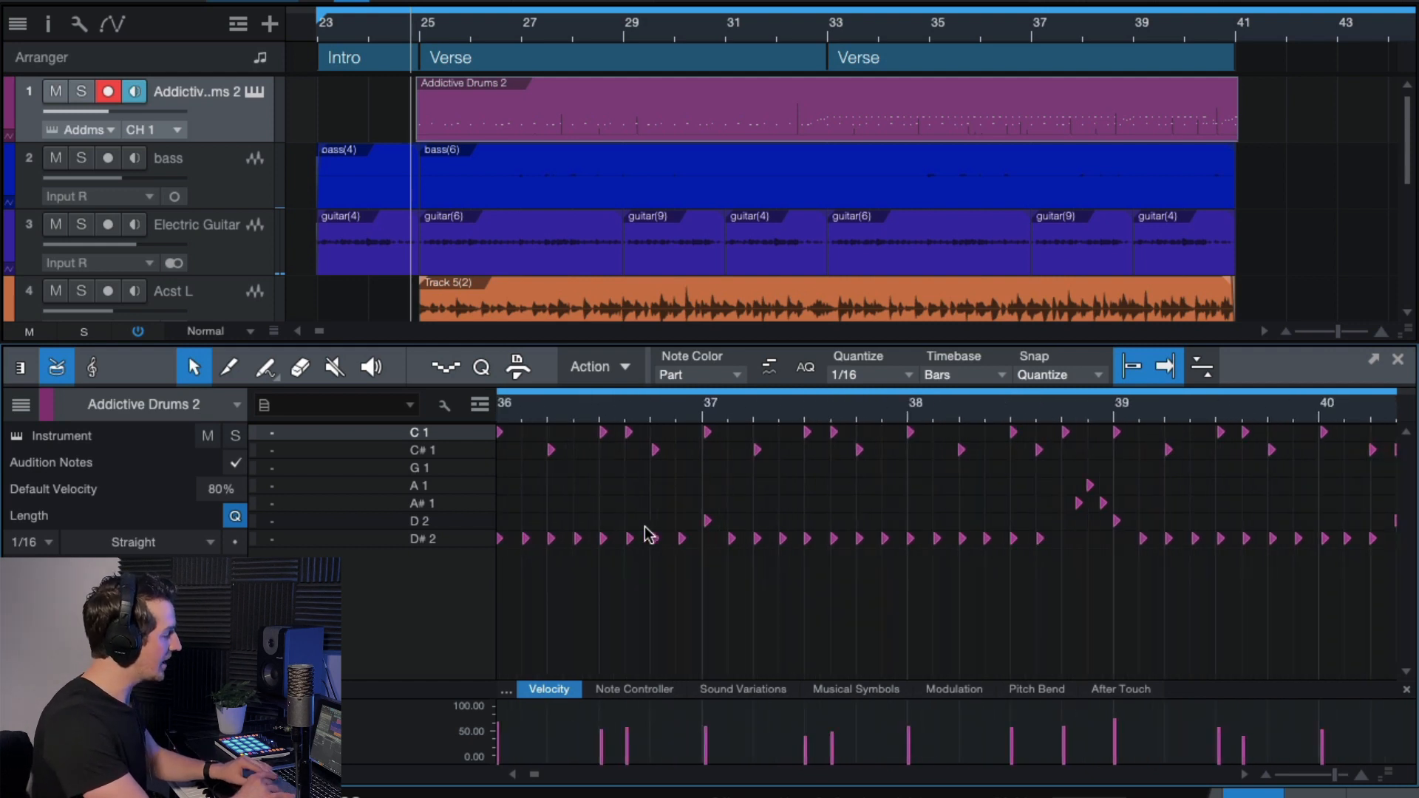
scroll(646, 534, left, 10)
scroll(647, 534, down, 2)
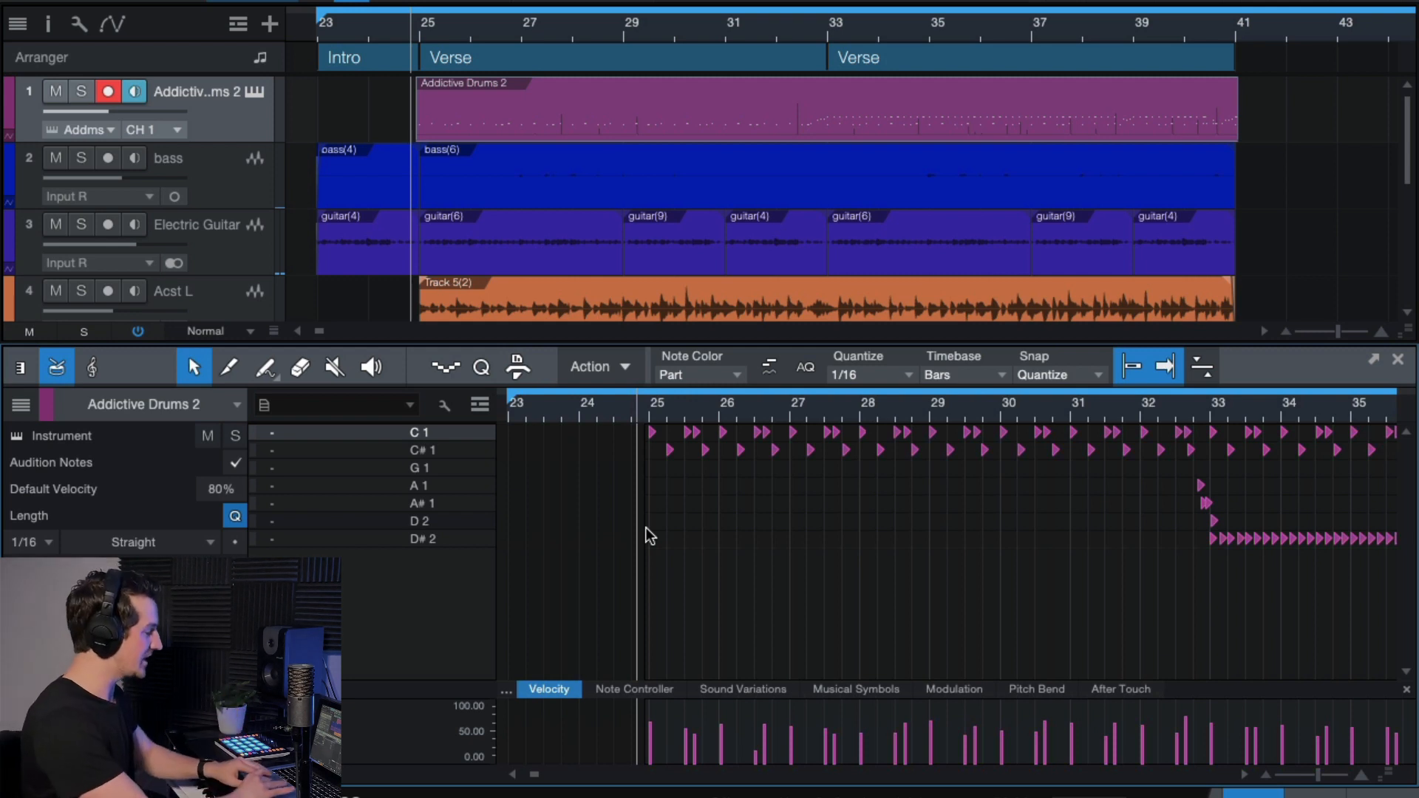
scroll(627, 490, up, 5)
scroll(627, 490, up, 6)
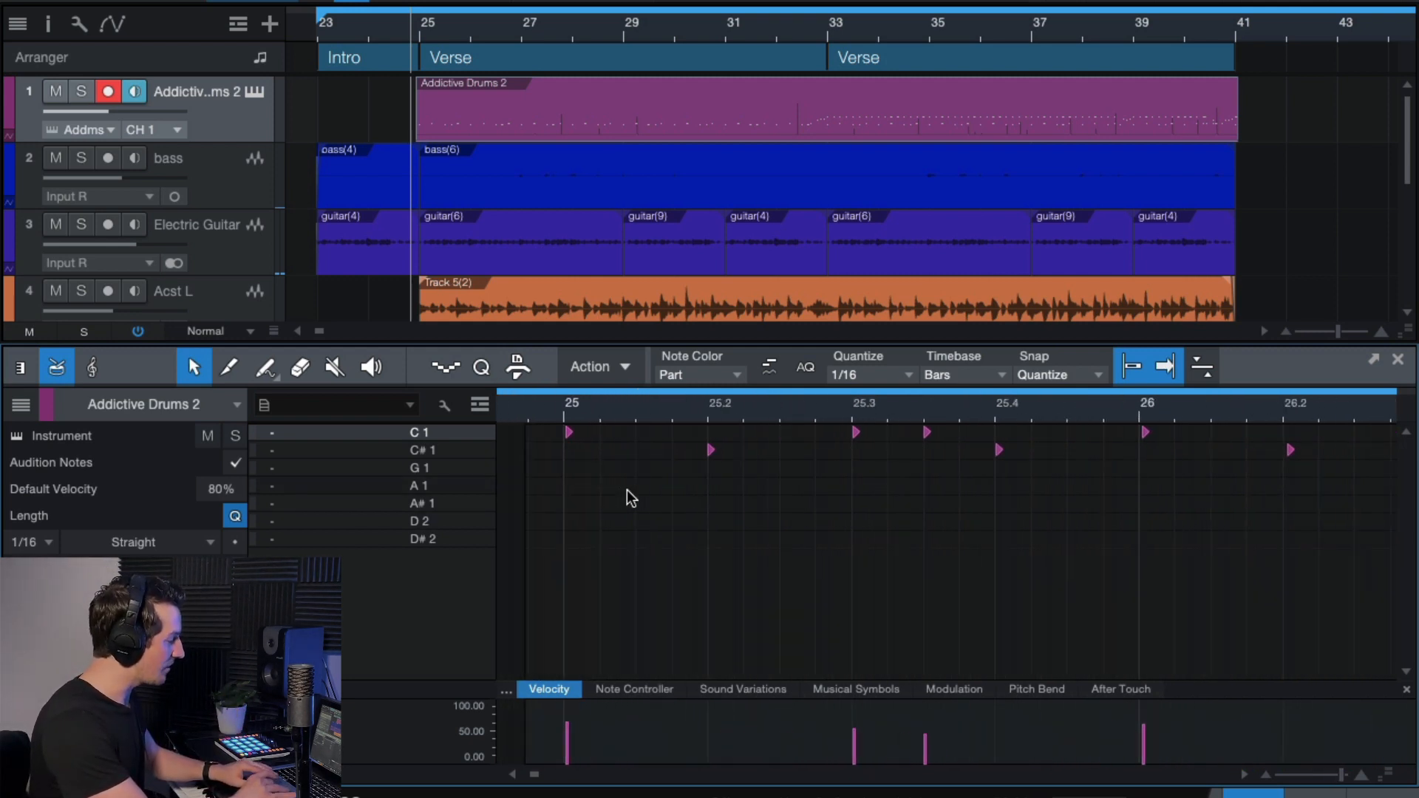
scroll(685, 586, up, 1)
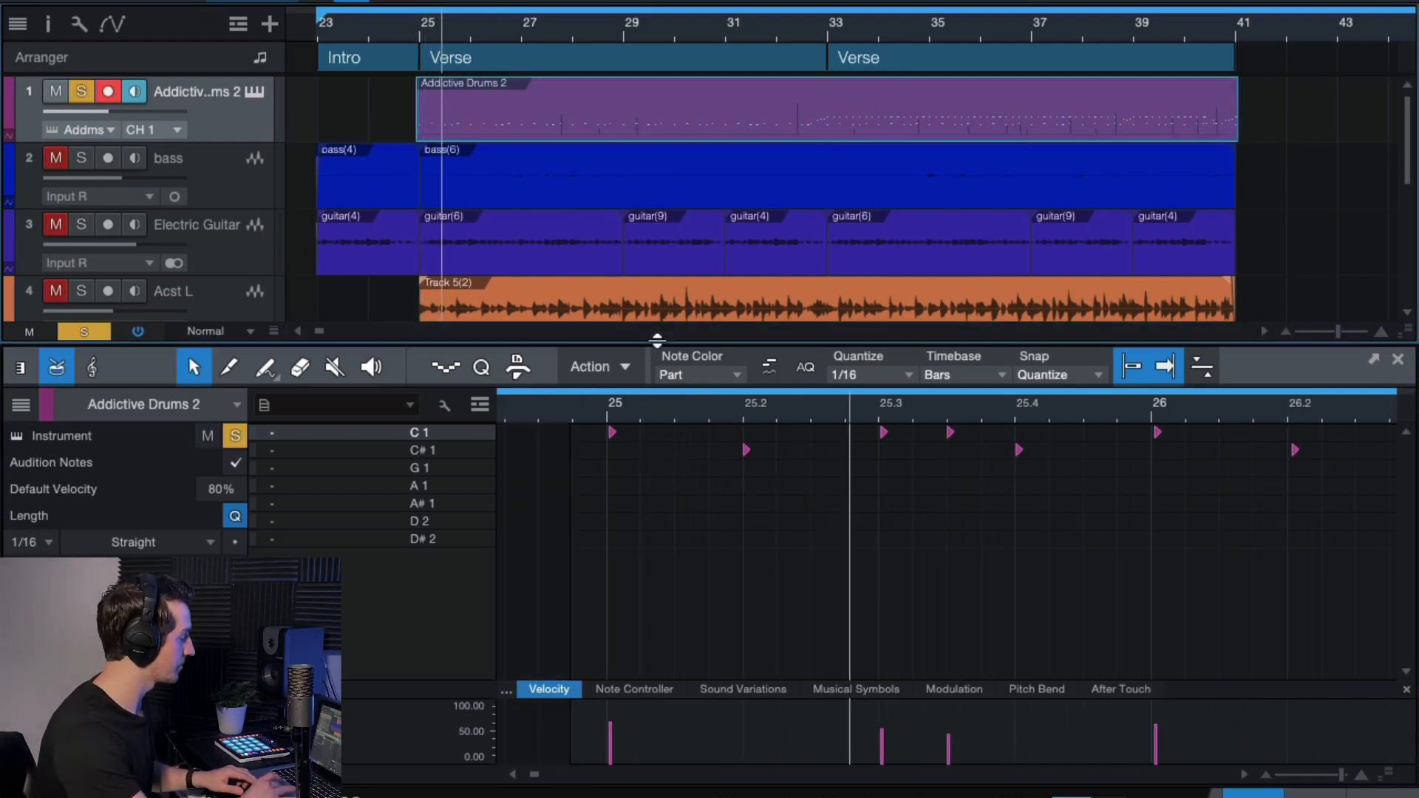
drag(657, 342, 657, 74)
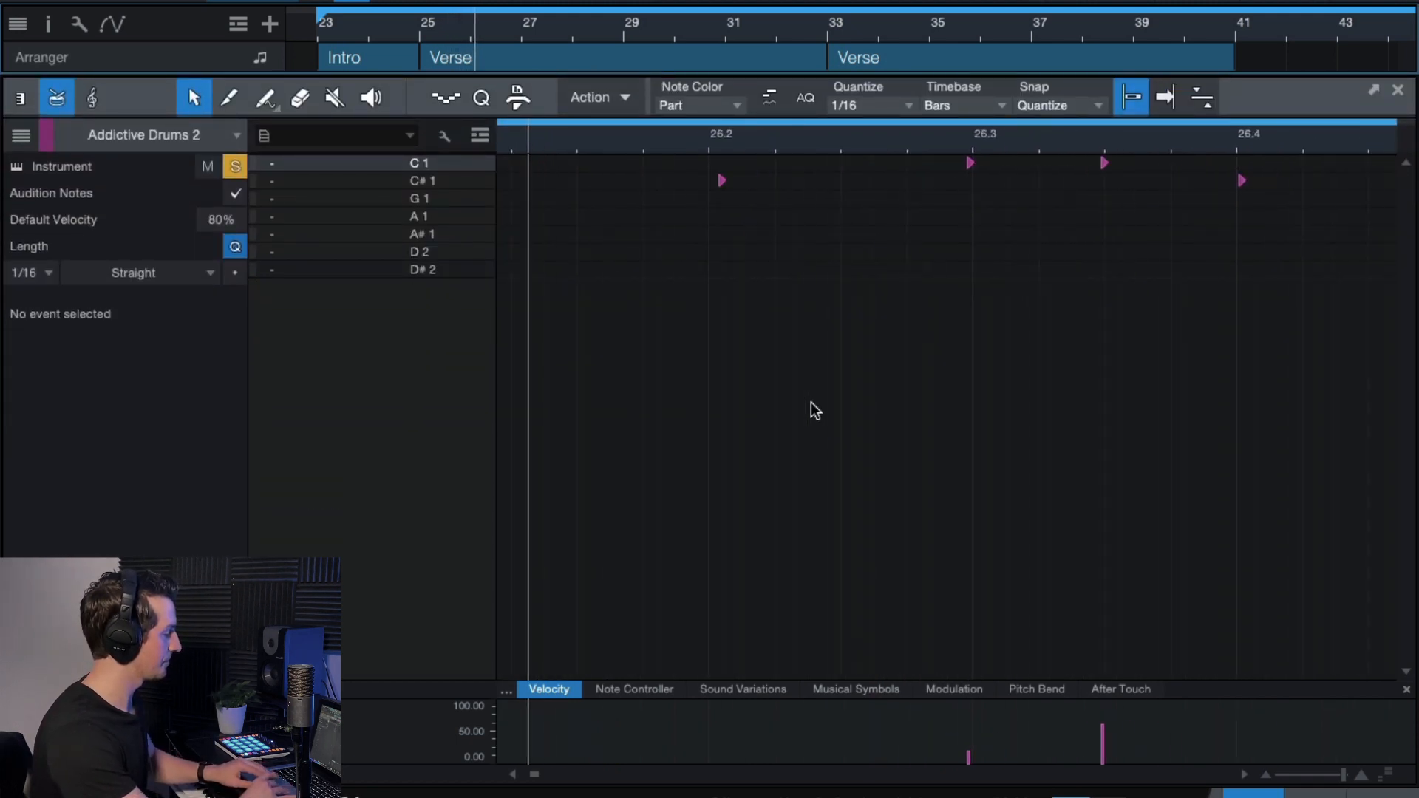
Make the drum editor follow playback and zoom it to show bars 25 to 29.
key(w)
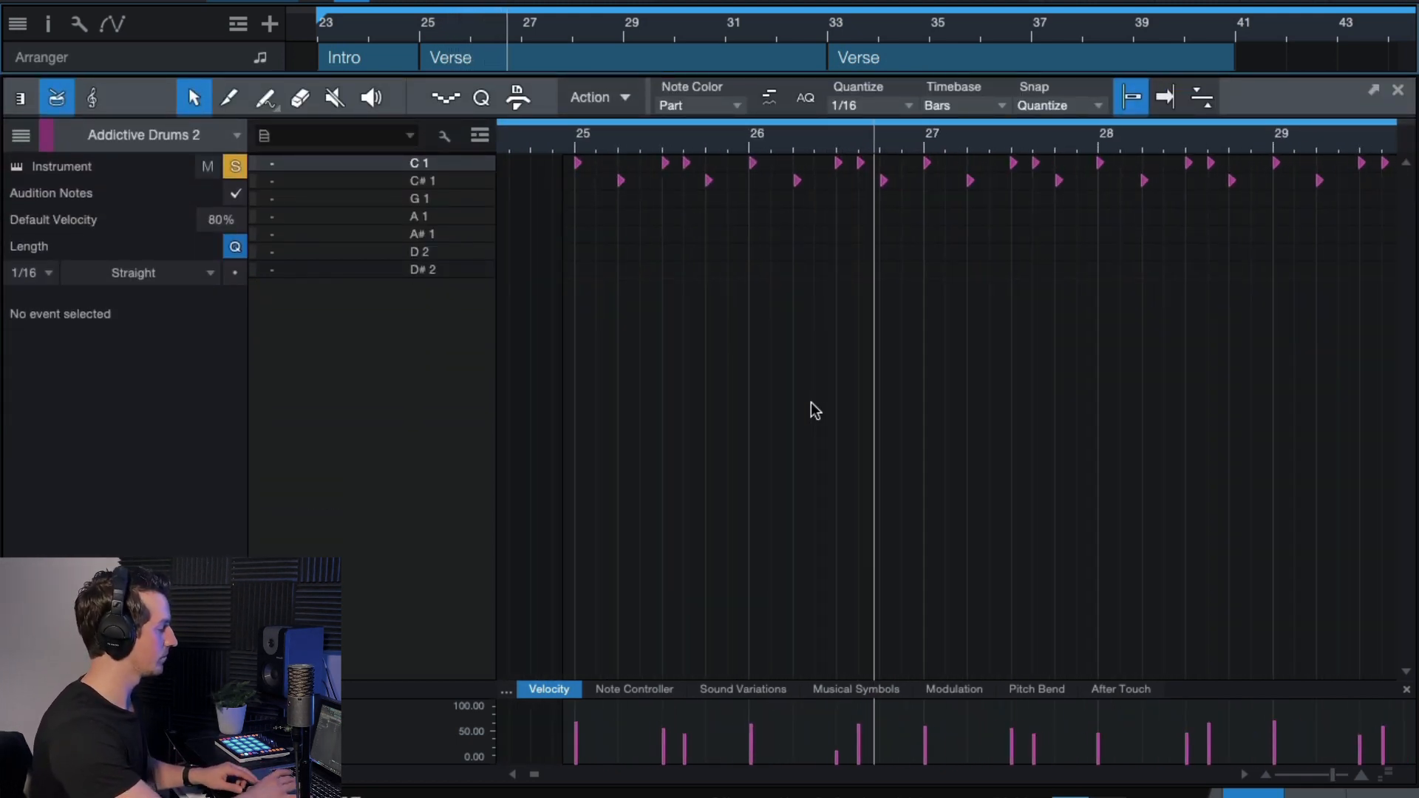
key(f)
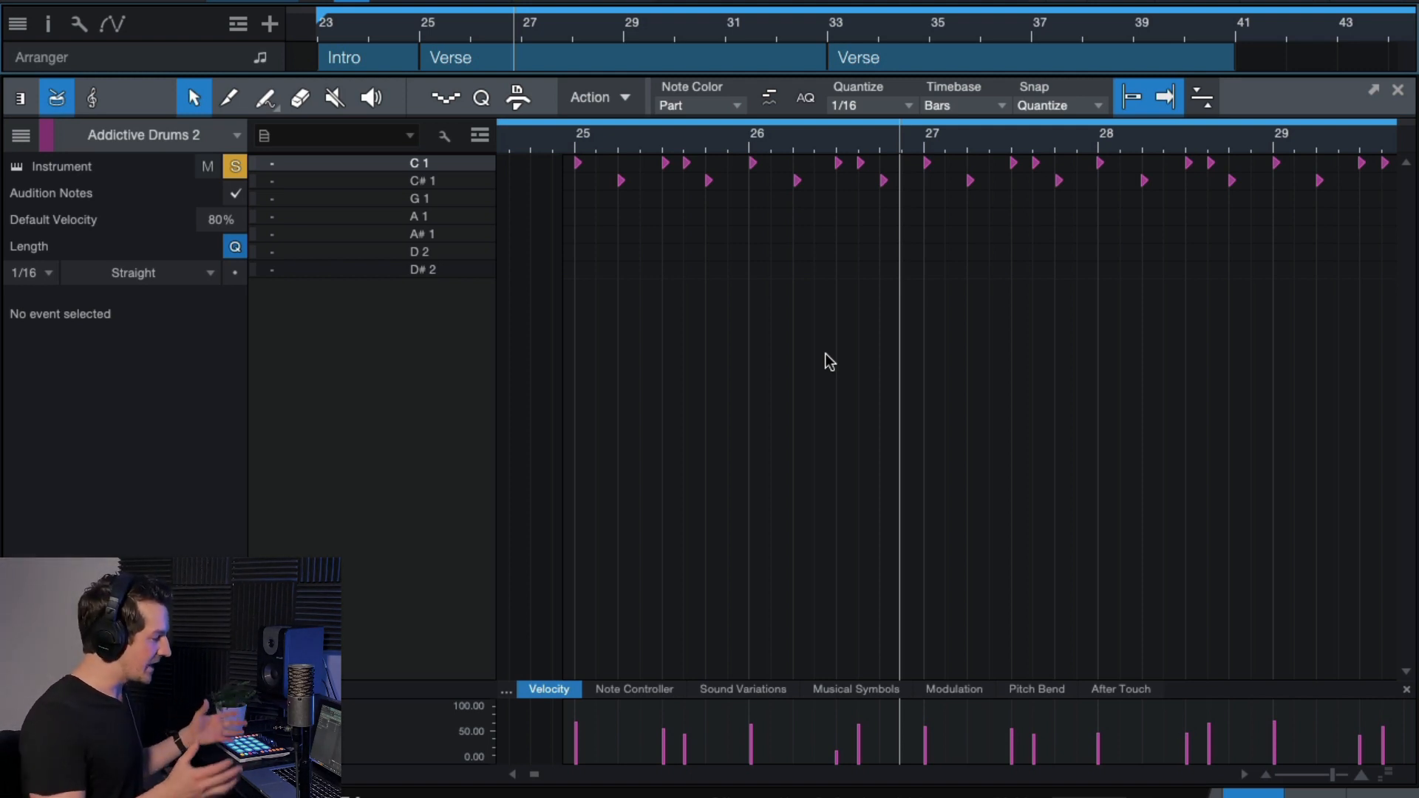
scroll(541, 187, up, 2)
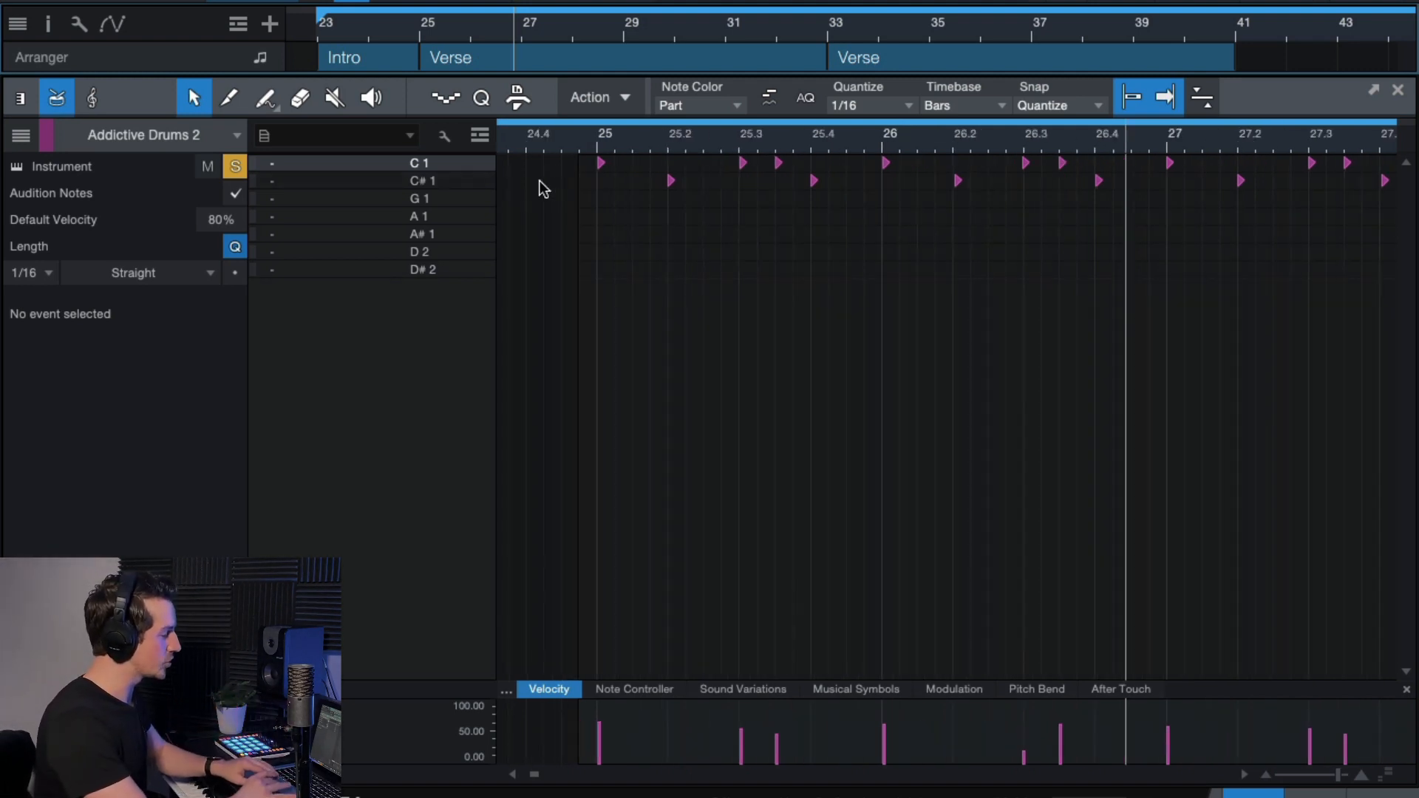
scroll(760, 262, up, 1)
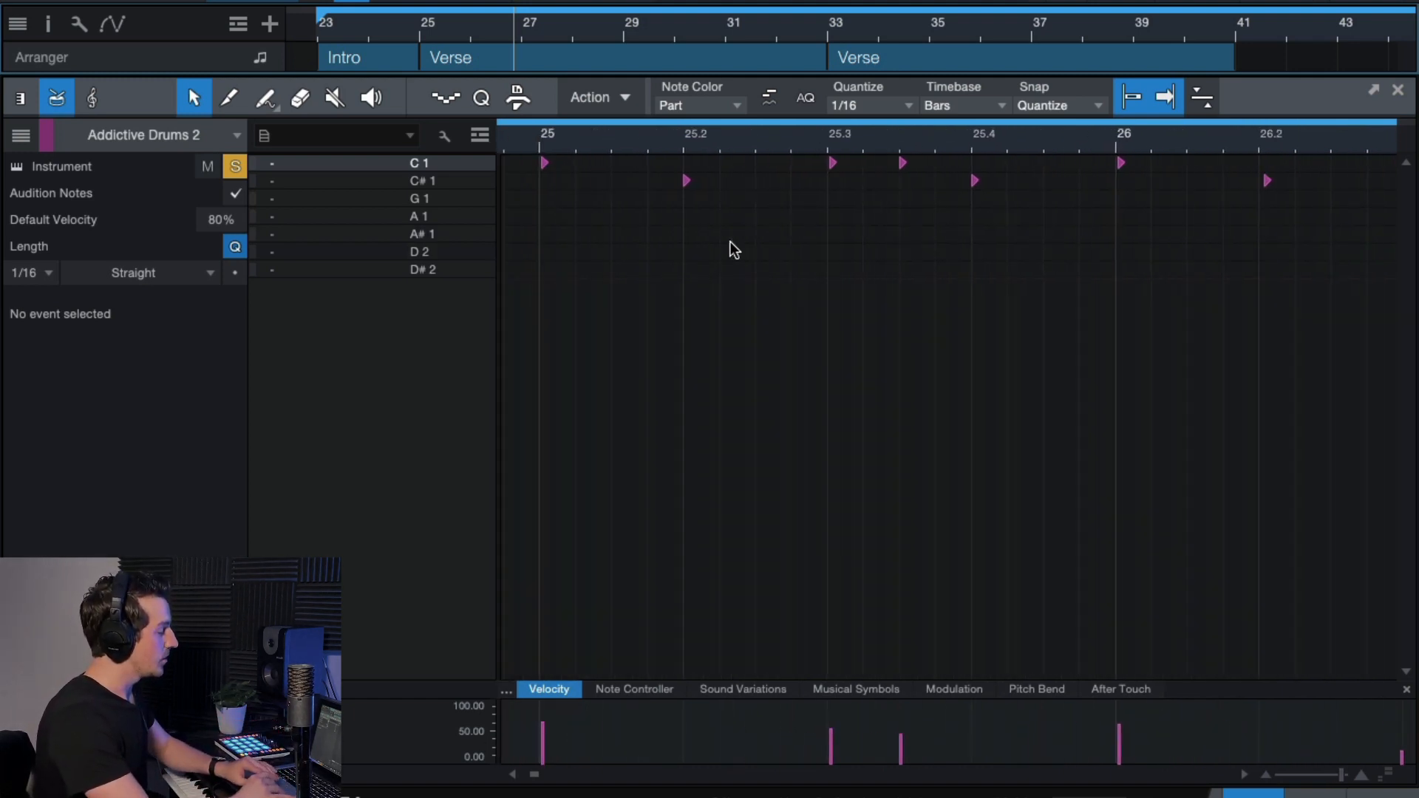
scroll(730, 242, up, 2)
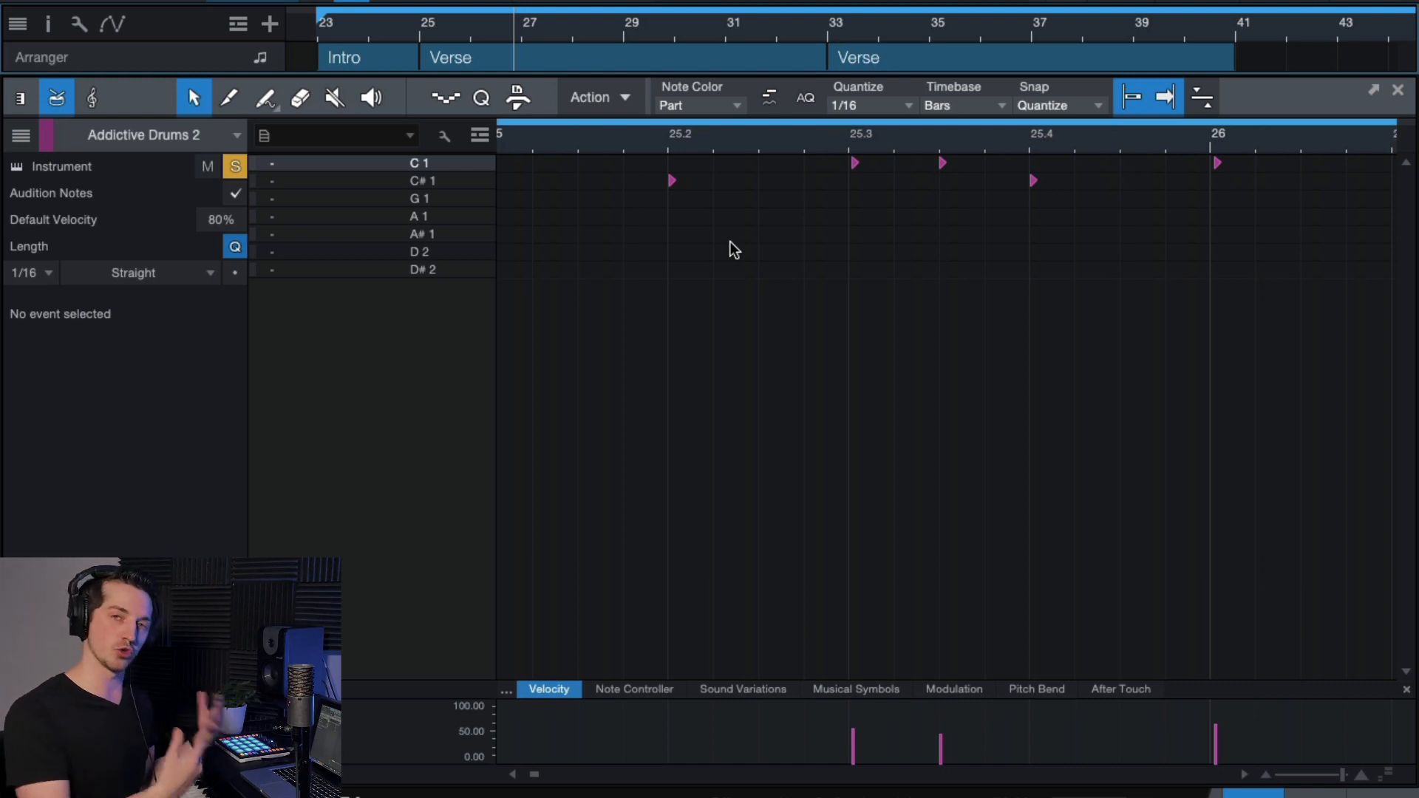
scroll(730, 242, up, 3)
scroll(731, 242, right, 1)
scroll(730, 242, down, 3)
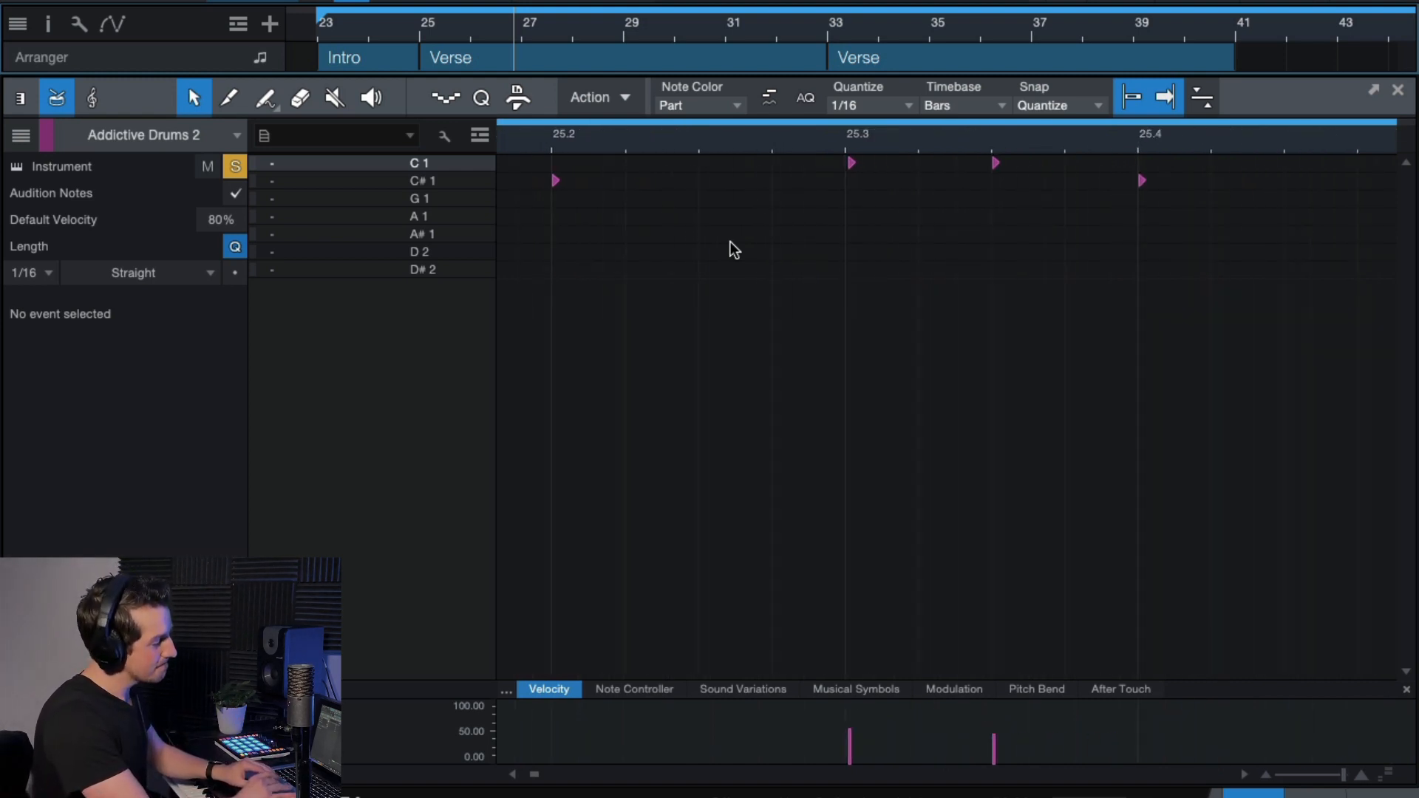
scroll(730, 242, down, 3)
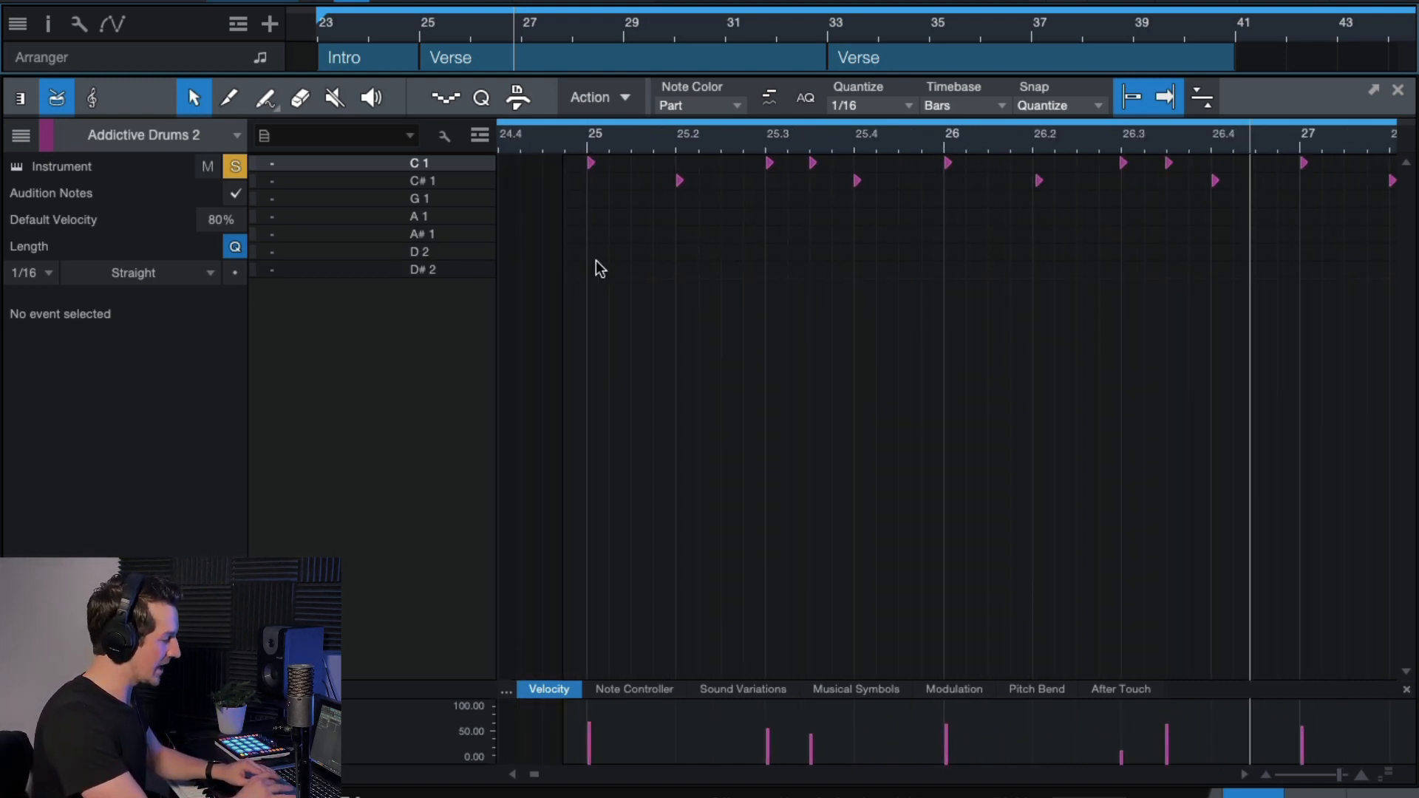
scroll(596, 260, up, 2)
scroll(673, 281, up, 2)
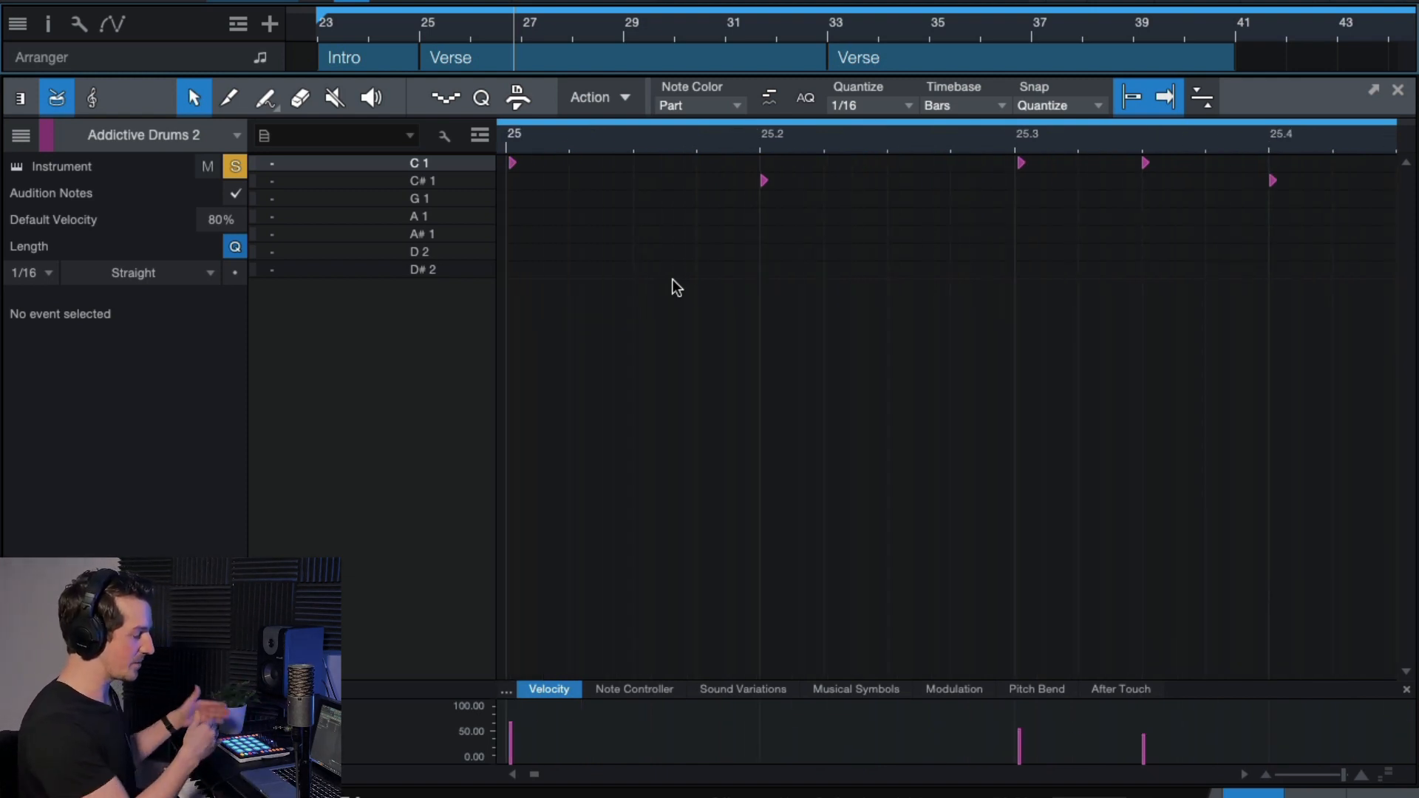
scroll(782, 273, up, 3)
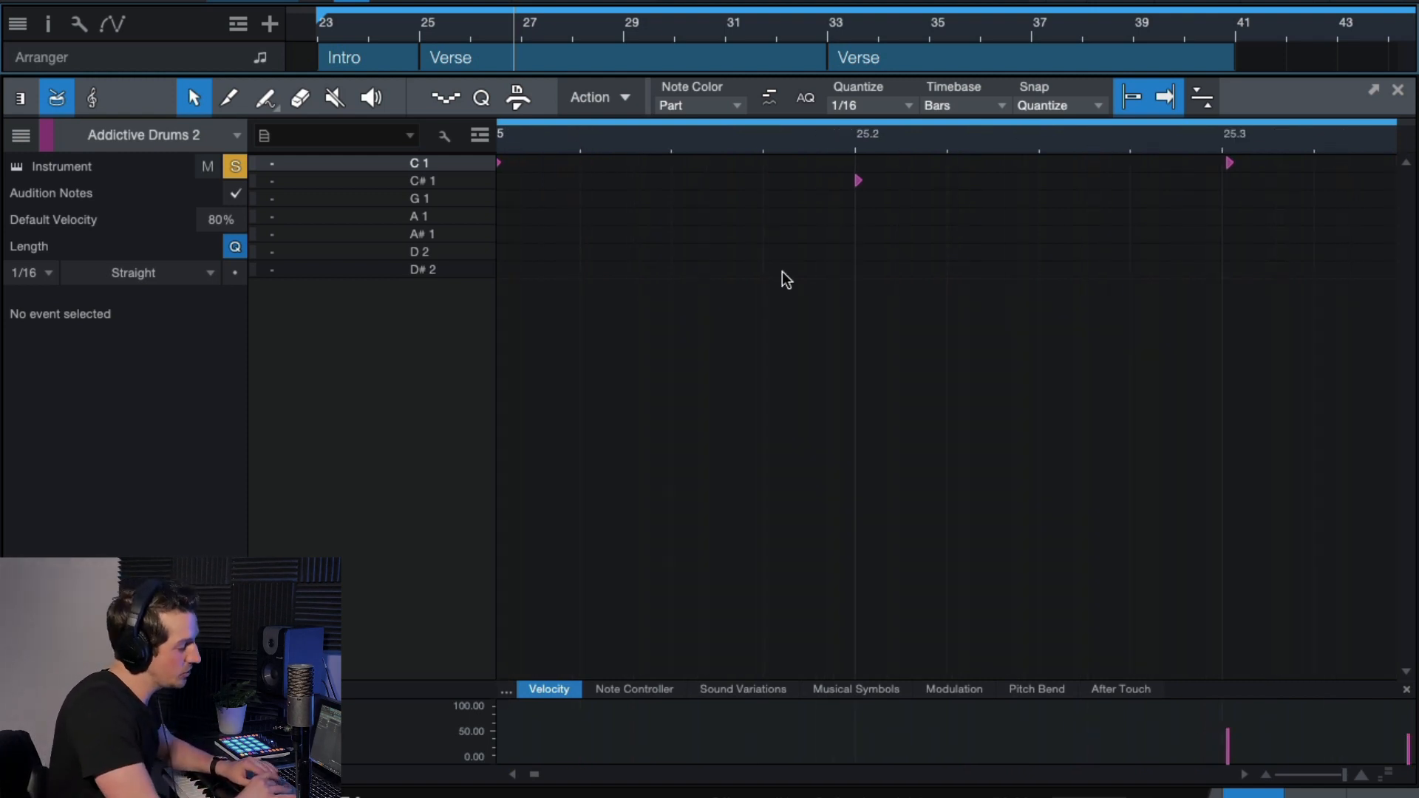
scroll(782, 275, down, 3)
scroll(726, 274, right, 1)
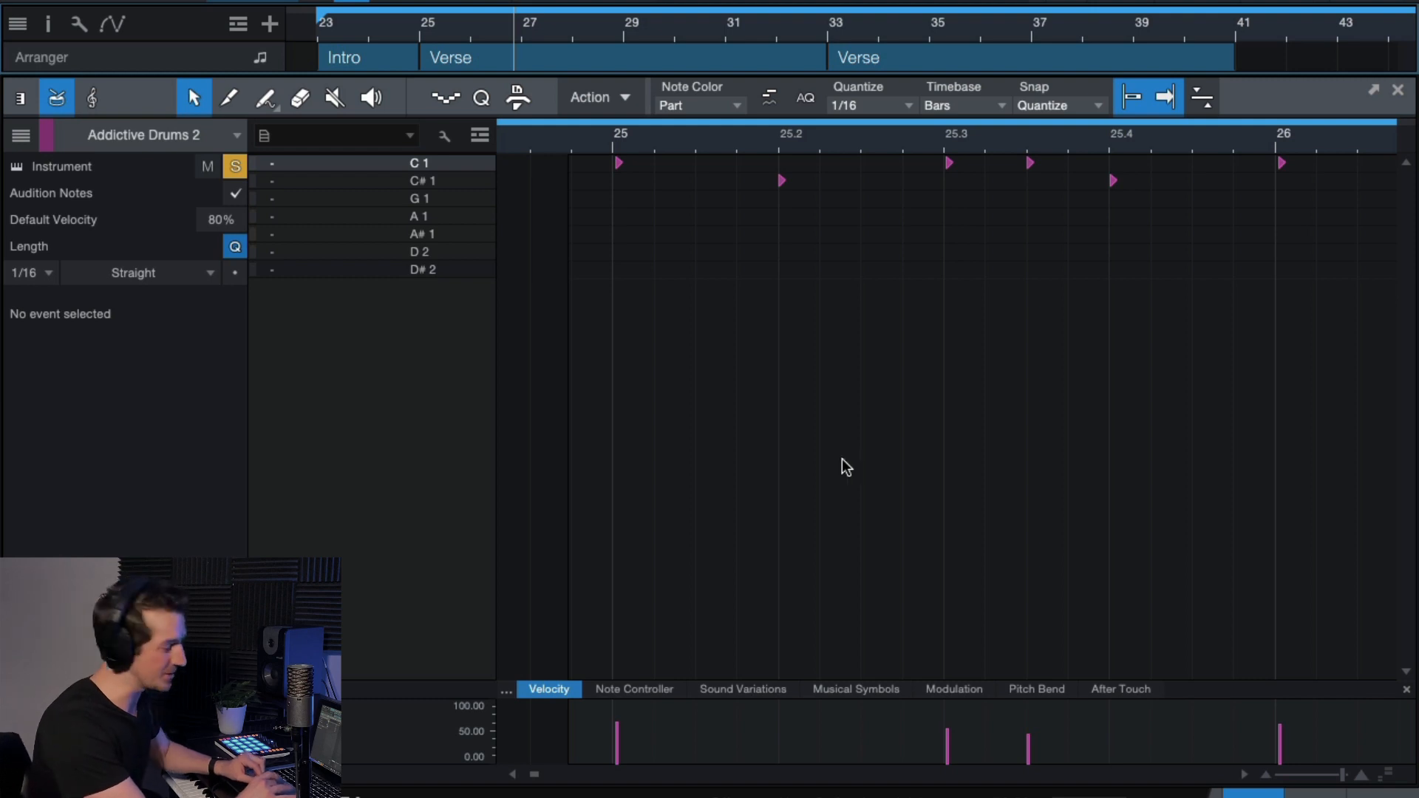
scroll(799, 223, up, 4)
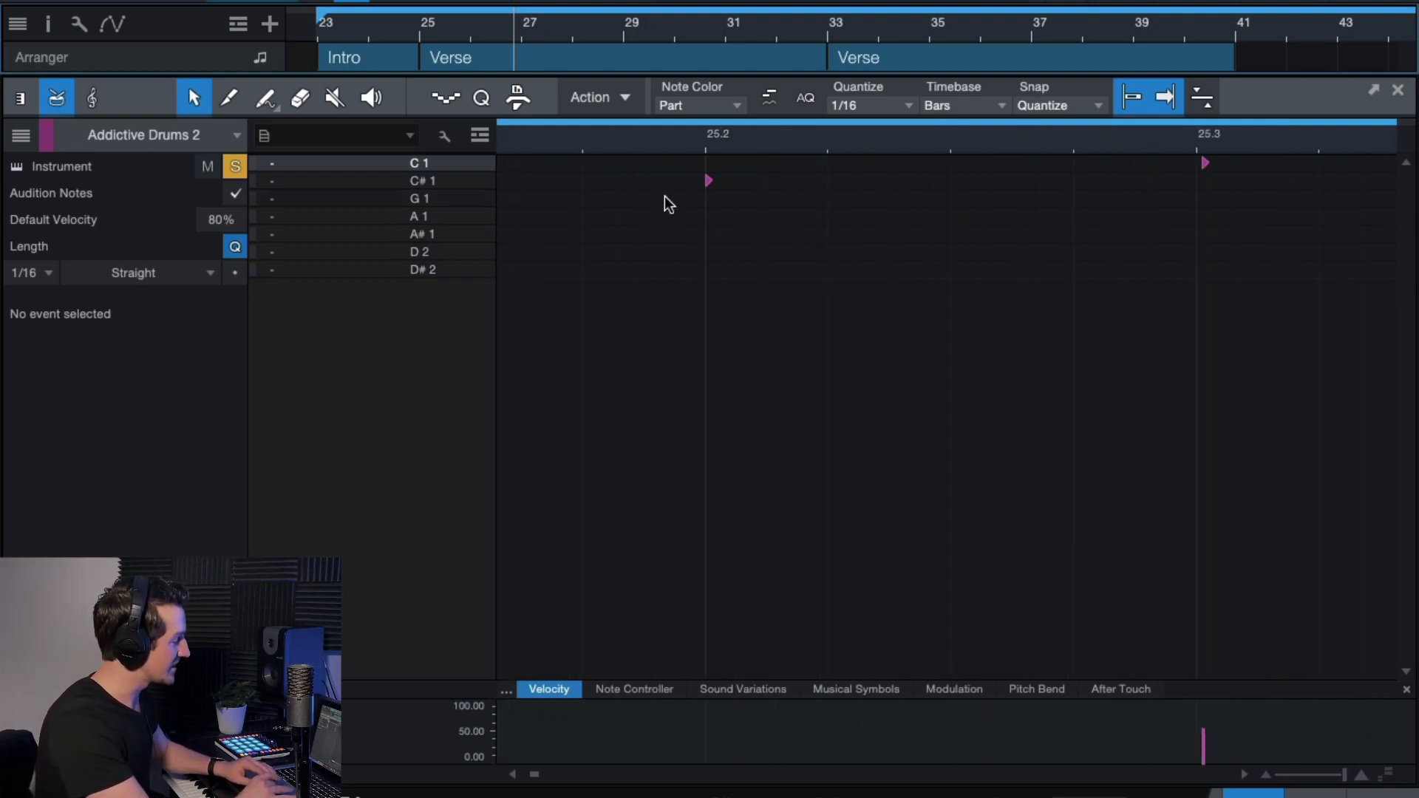
scroll(881, 285, right, 3)
scroll(882, 286, down, 3)
scroll(999, 216, up, 3)
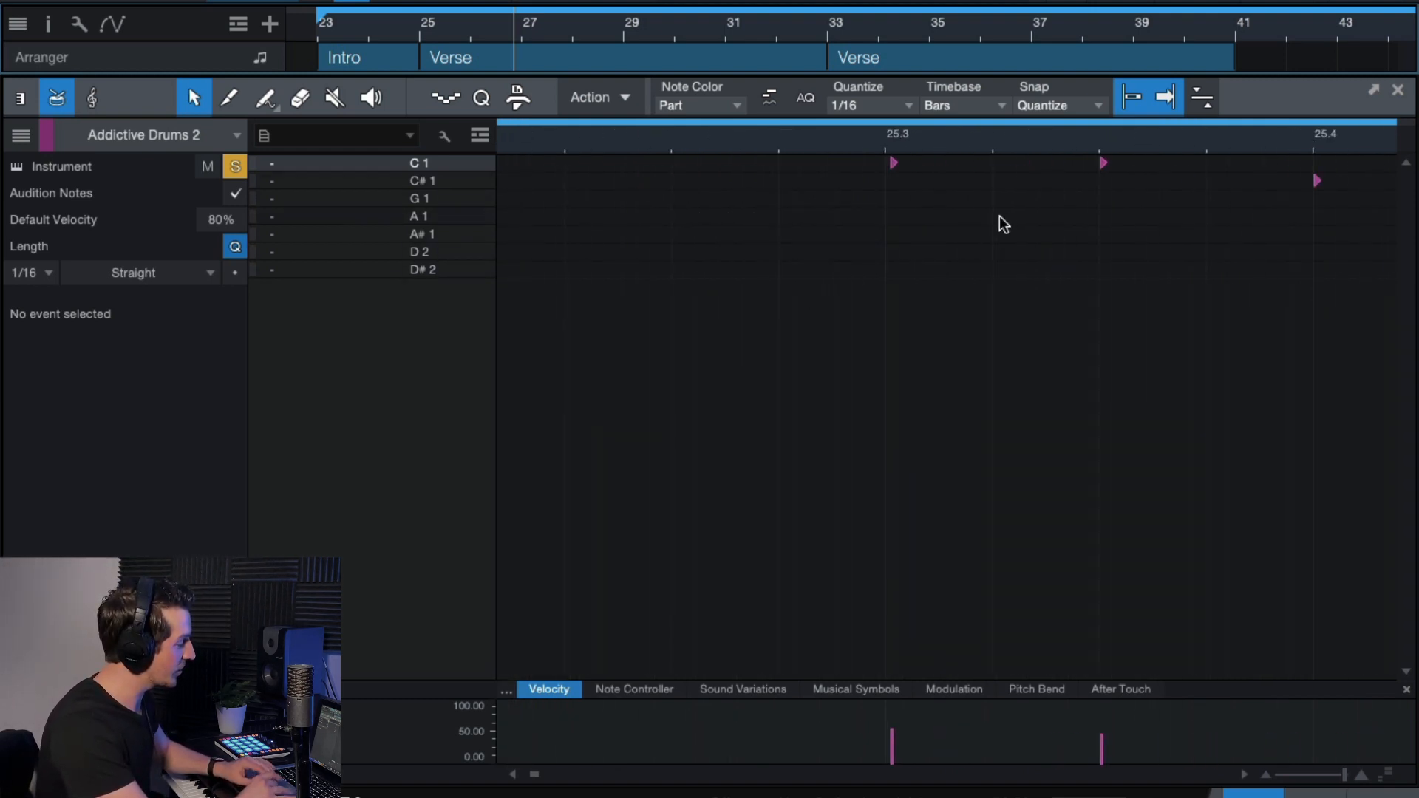
scroll(1002, 223, right, 2)
scroll(1003, 223, down, 4)
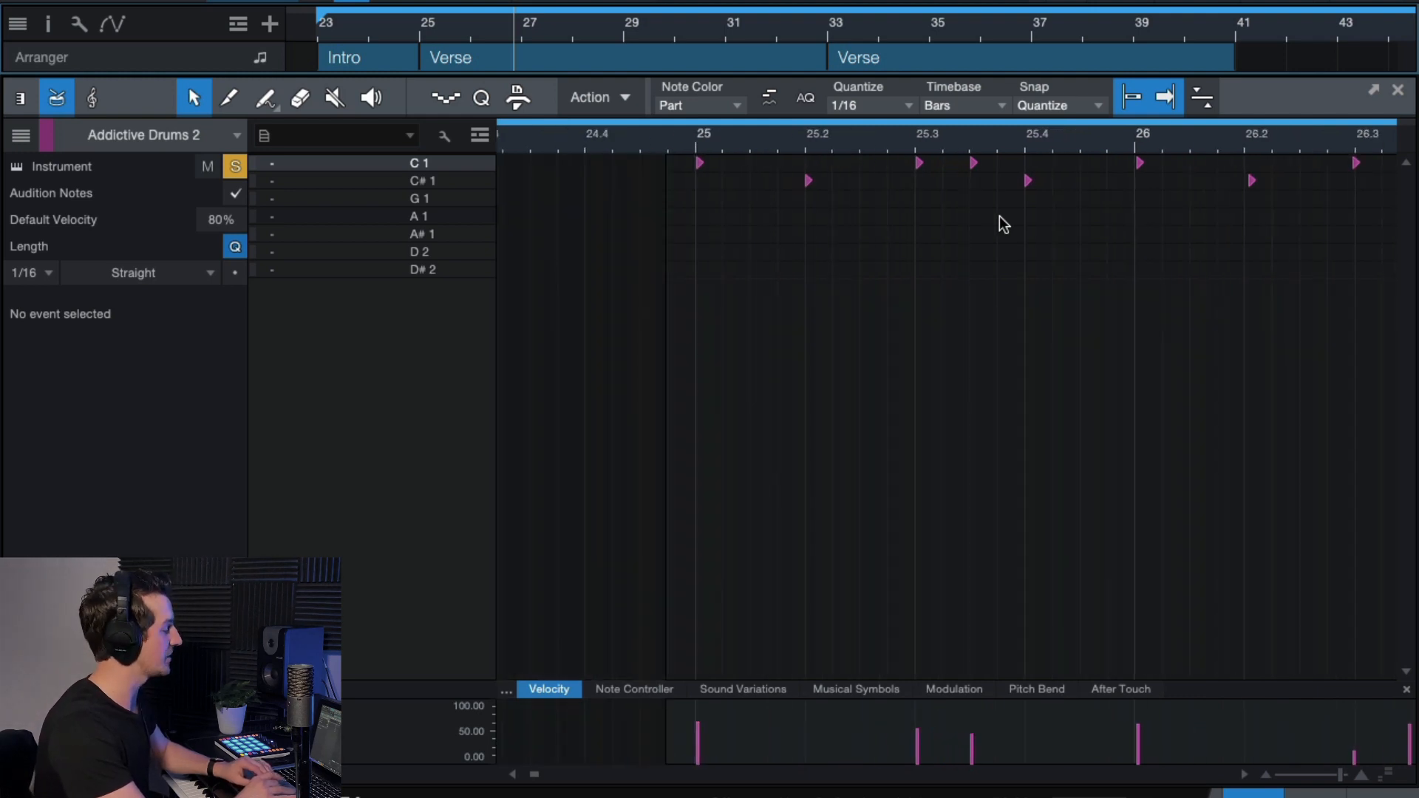
scroll(1002, 223, down, 3)
Place the playhead just before bar 25, then move it near bar 33.
click(712, 148)
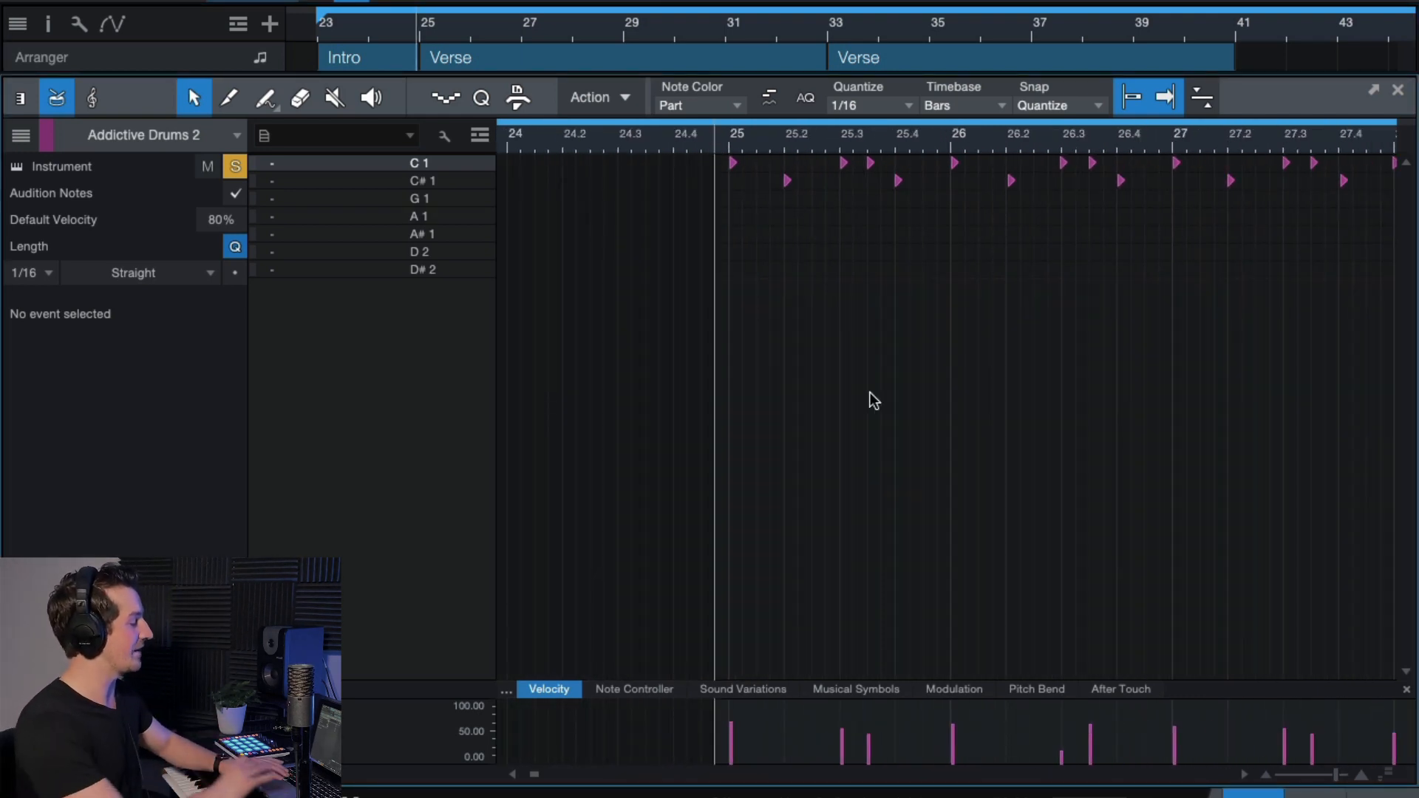
scroll(932, 405, down, 5)
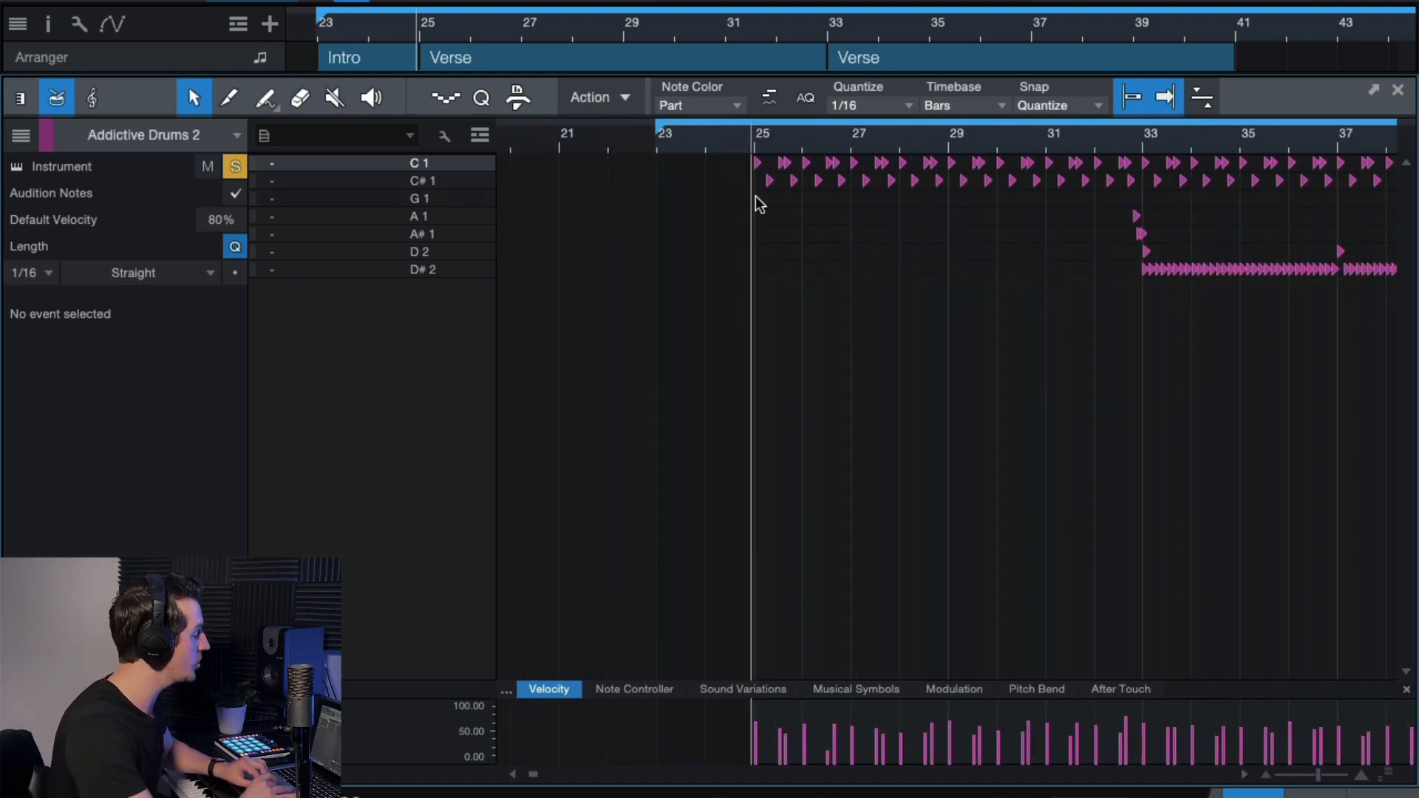
scroll(811, 235, right, 5)
scroll(1195, 216, right, 2)
click(790, 268)
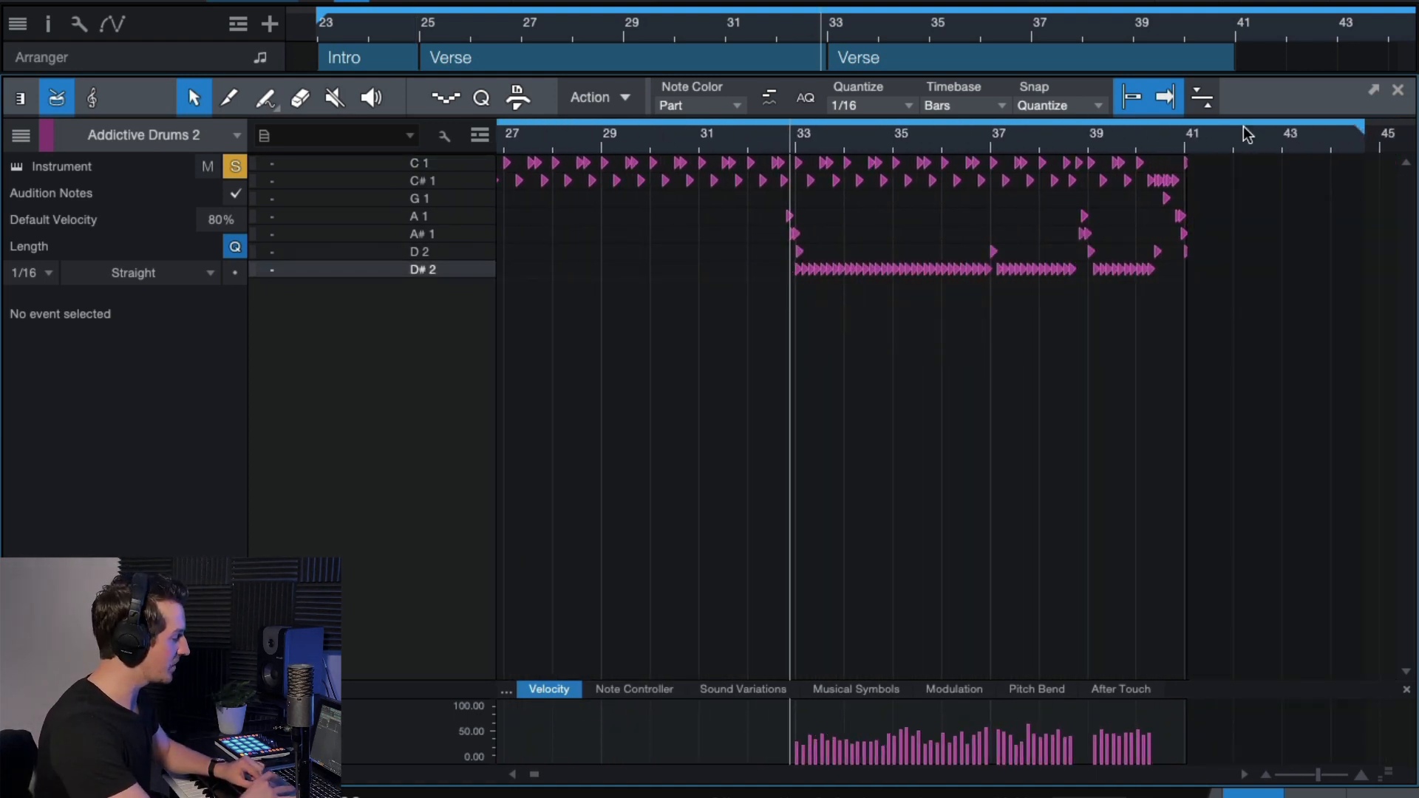
Select the drum notes from bar 33 onward and quantize them to the 1/16 grid.
drag(1217, 156, 796, 290)
scroll(819, 240, up, 8)
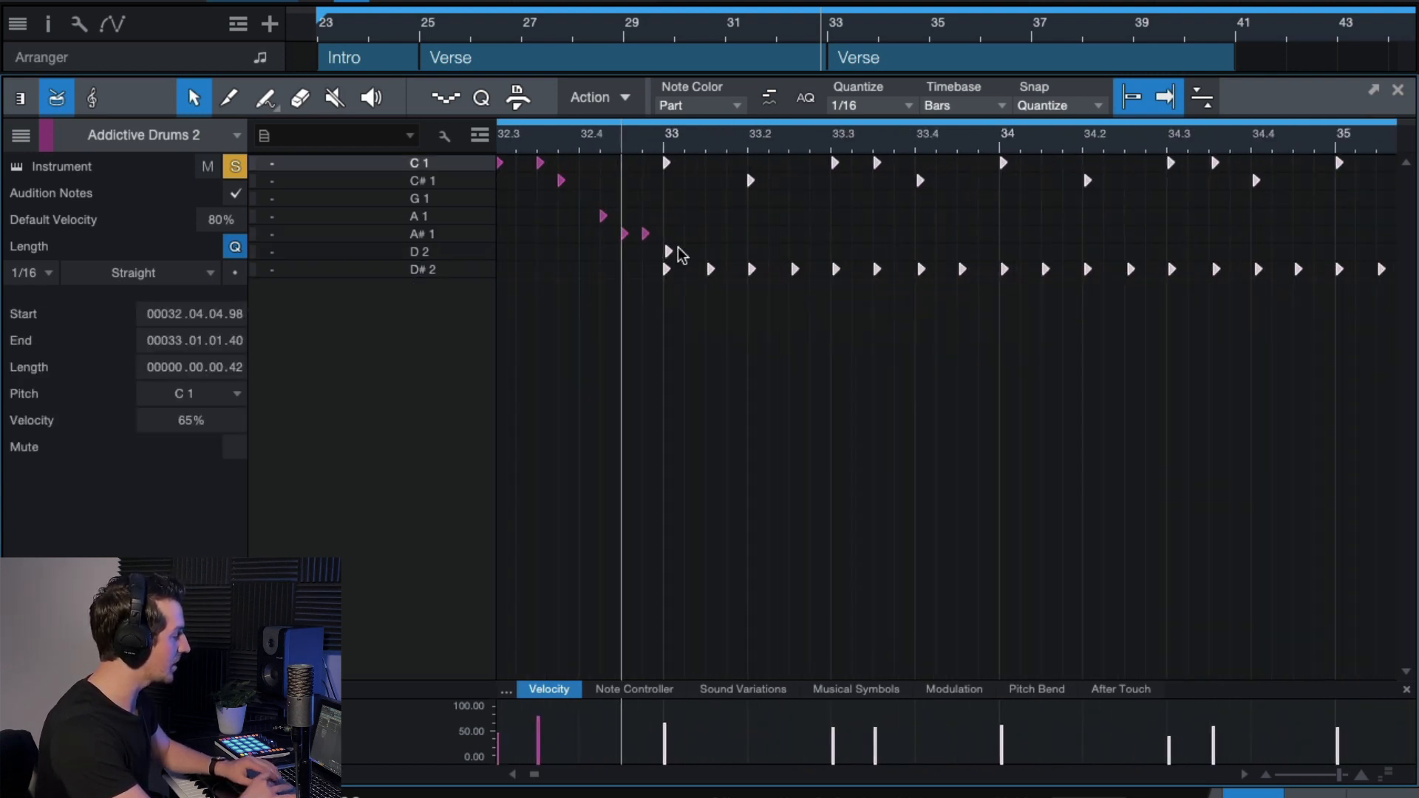
key(q)
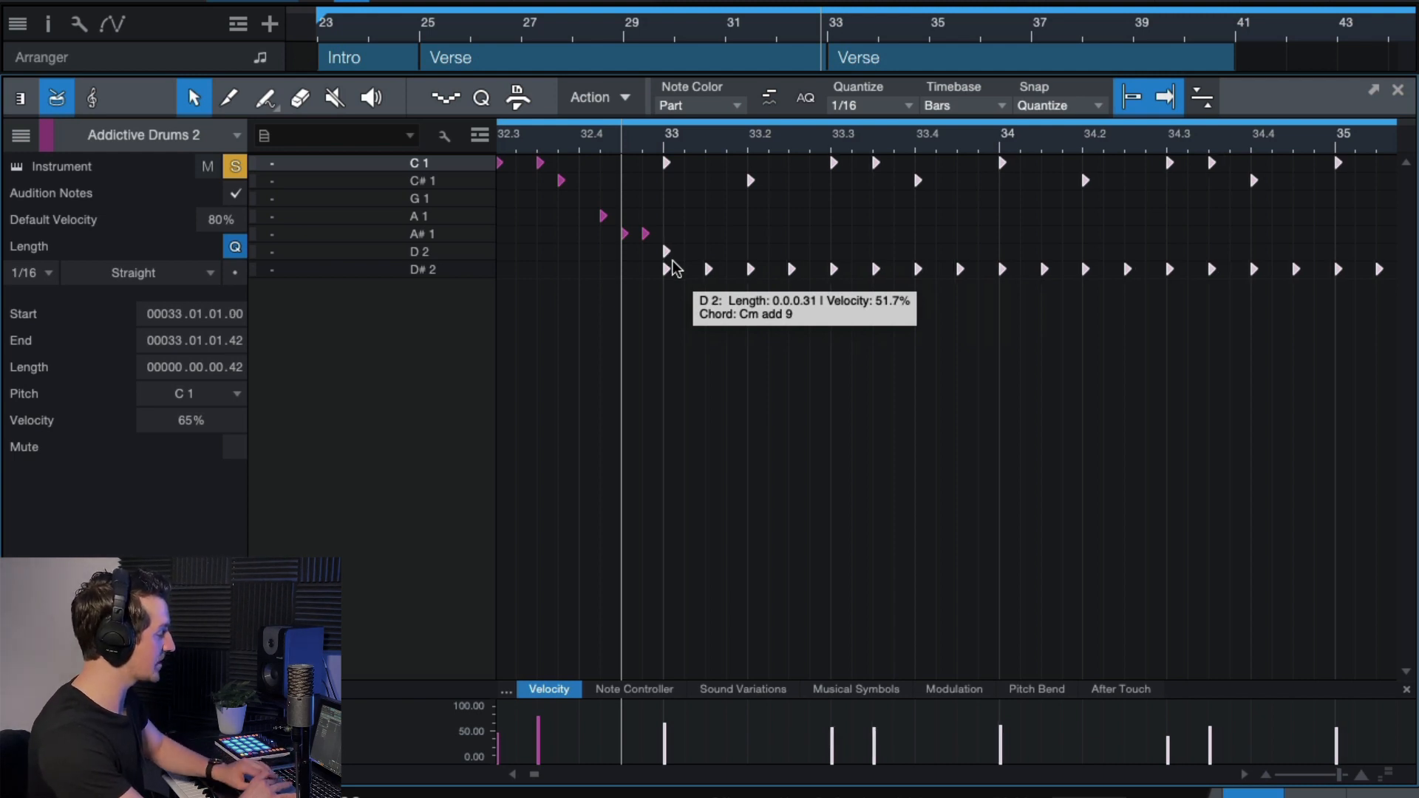
scroll(689, 309, right, 1)
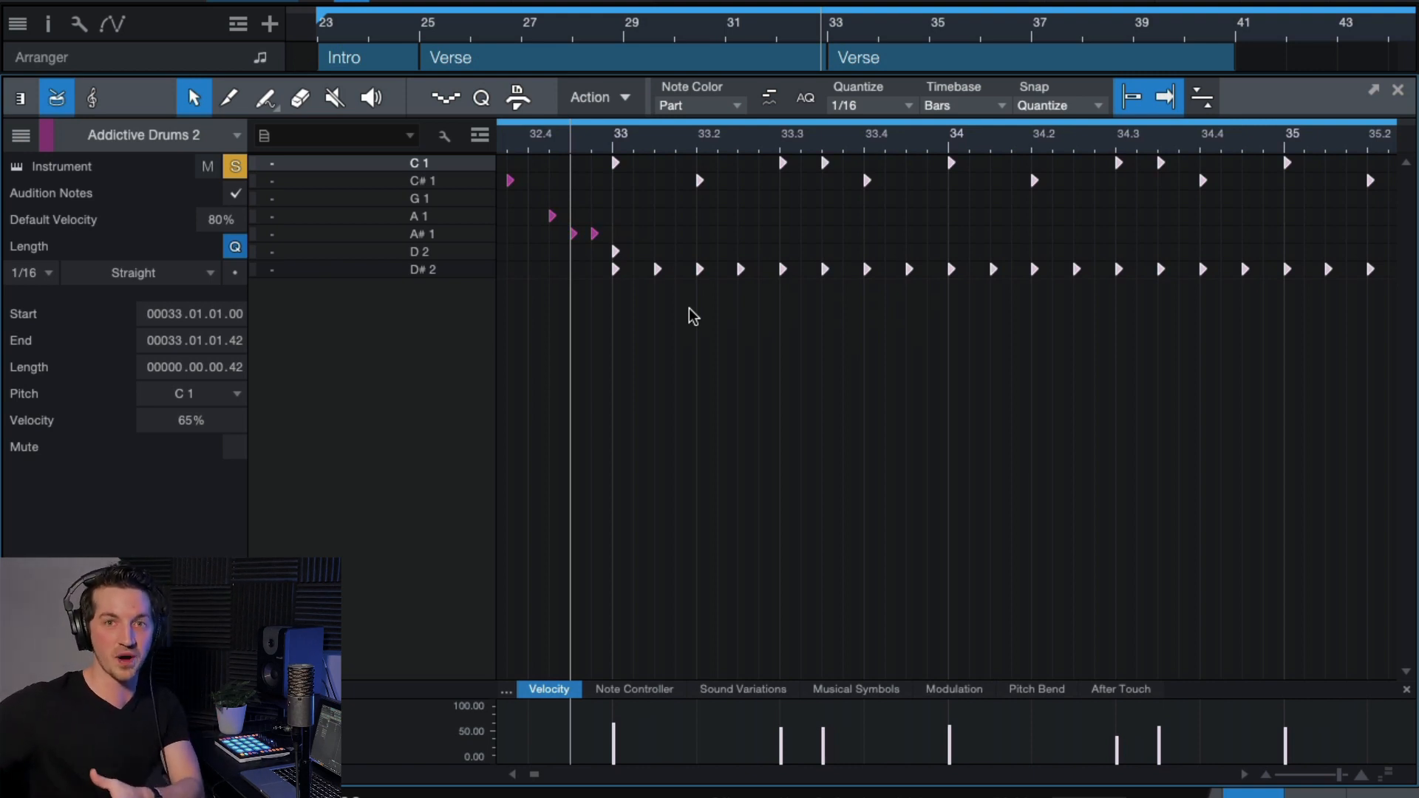
Play the quantized drums with the drum track unsoloed, zooming the note view out.
key(space)
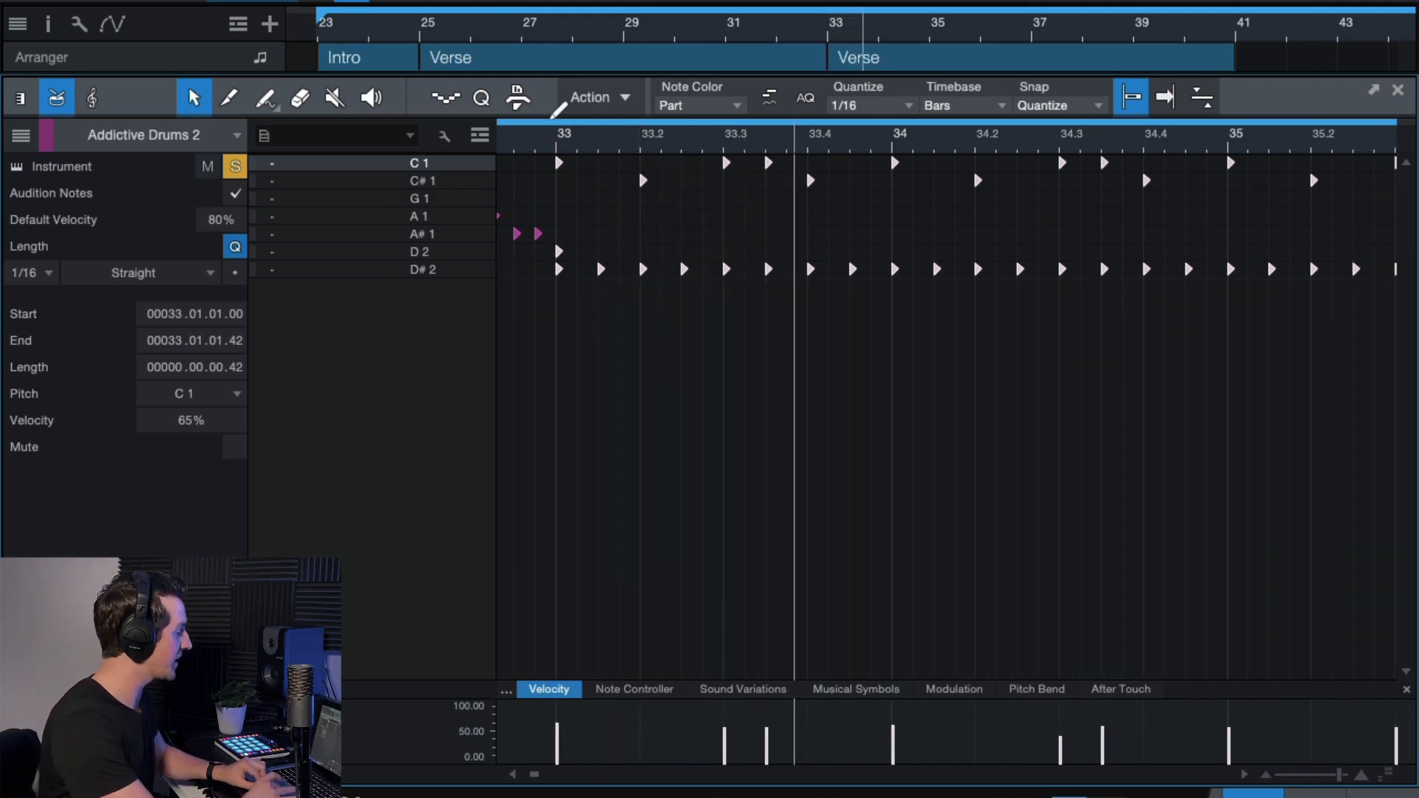
click(233, 167)
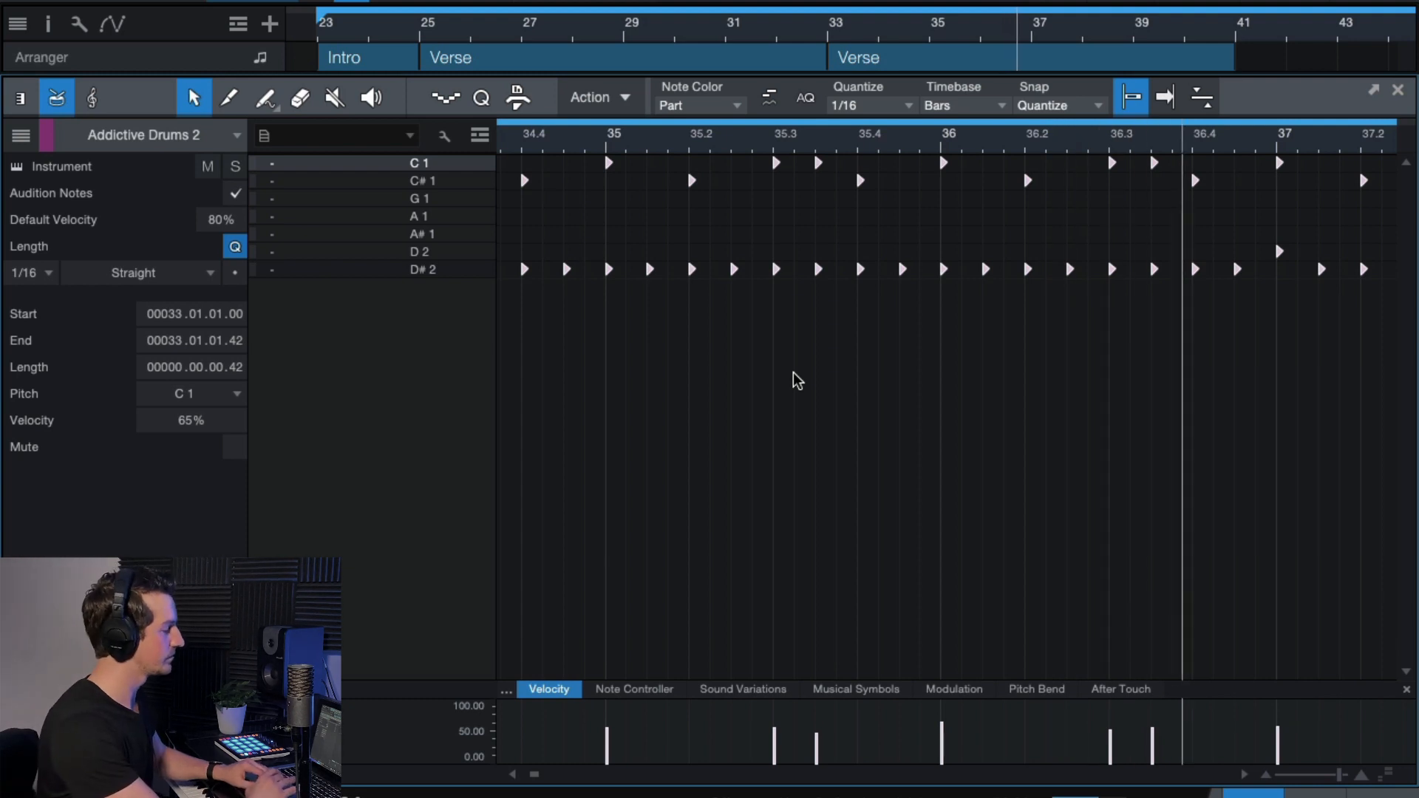
key(w)
key(w)
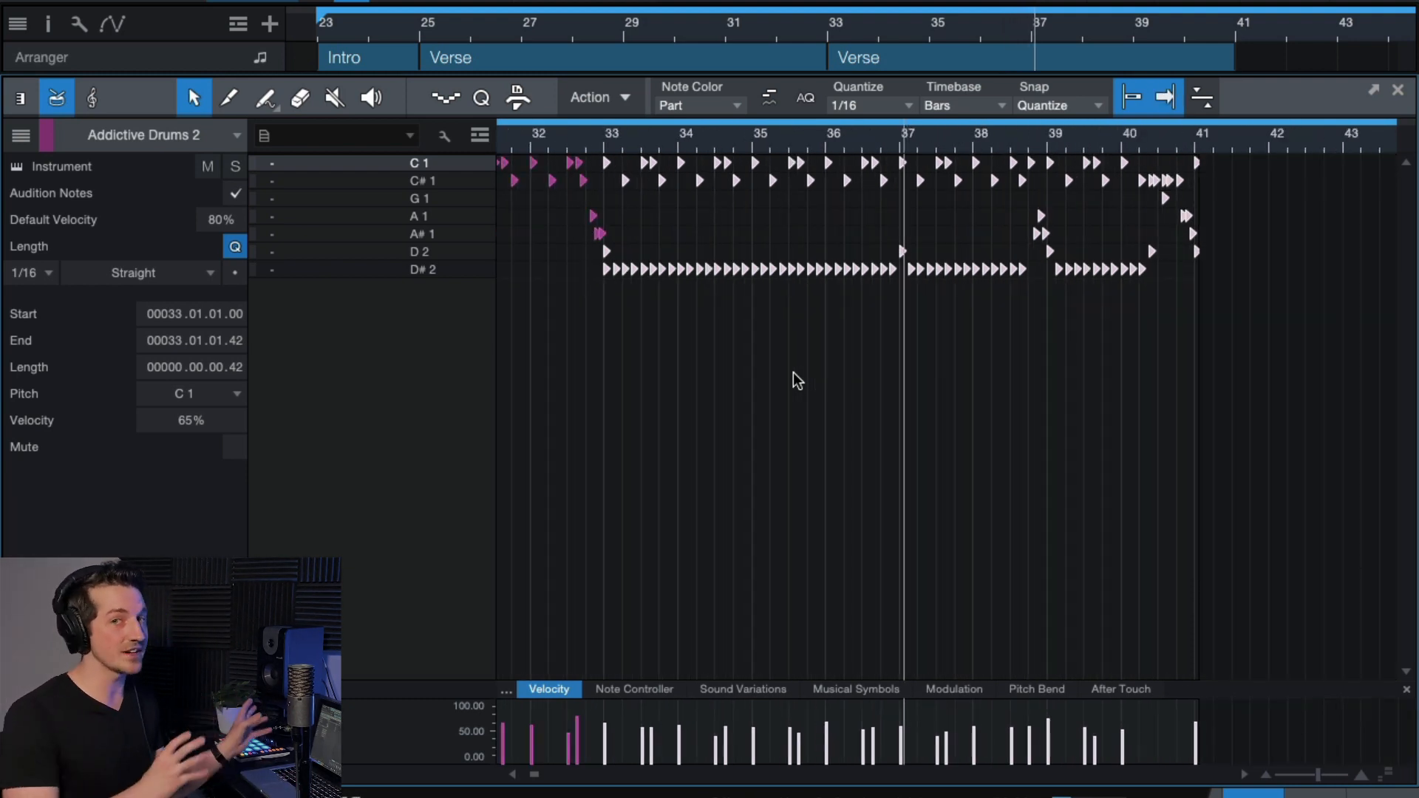
scroll(687, 275, up, 1)
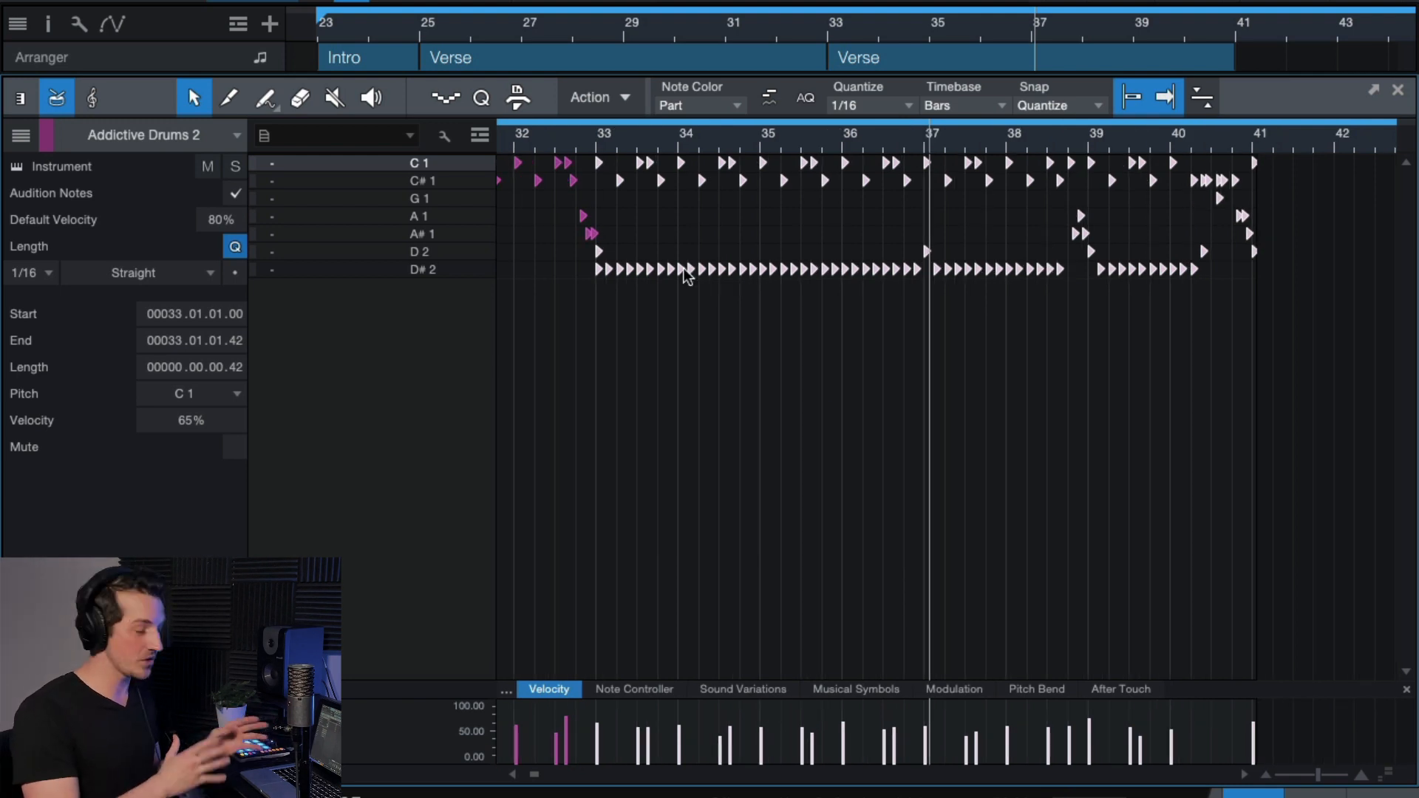
Undo the quantize with Edit > Undo and deselect all the drum notes.
click(262, 2)
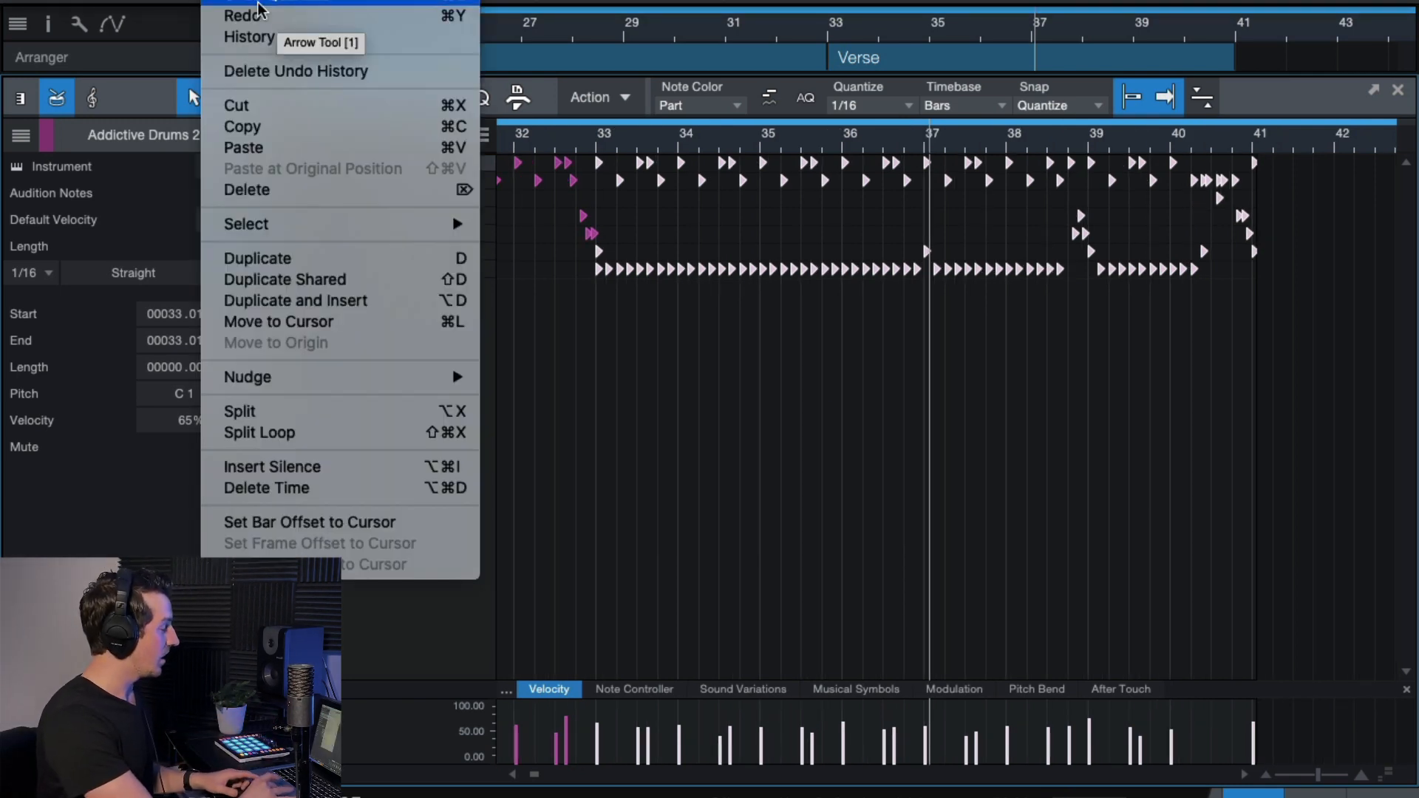
click(262, 2)
click(720, 476)
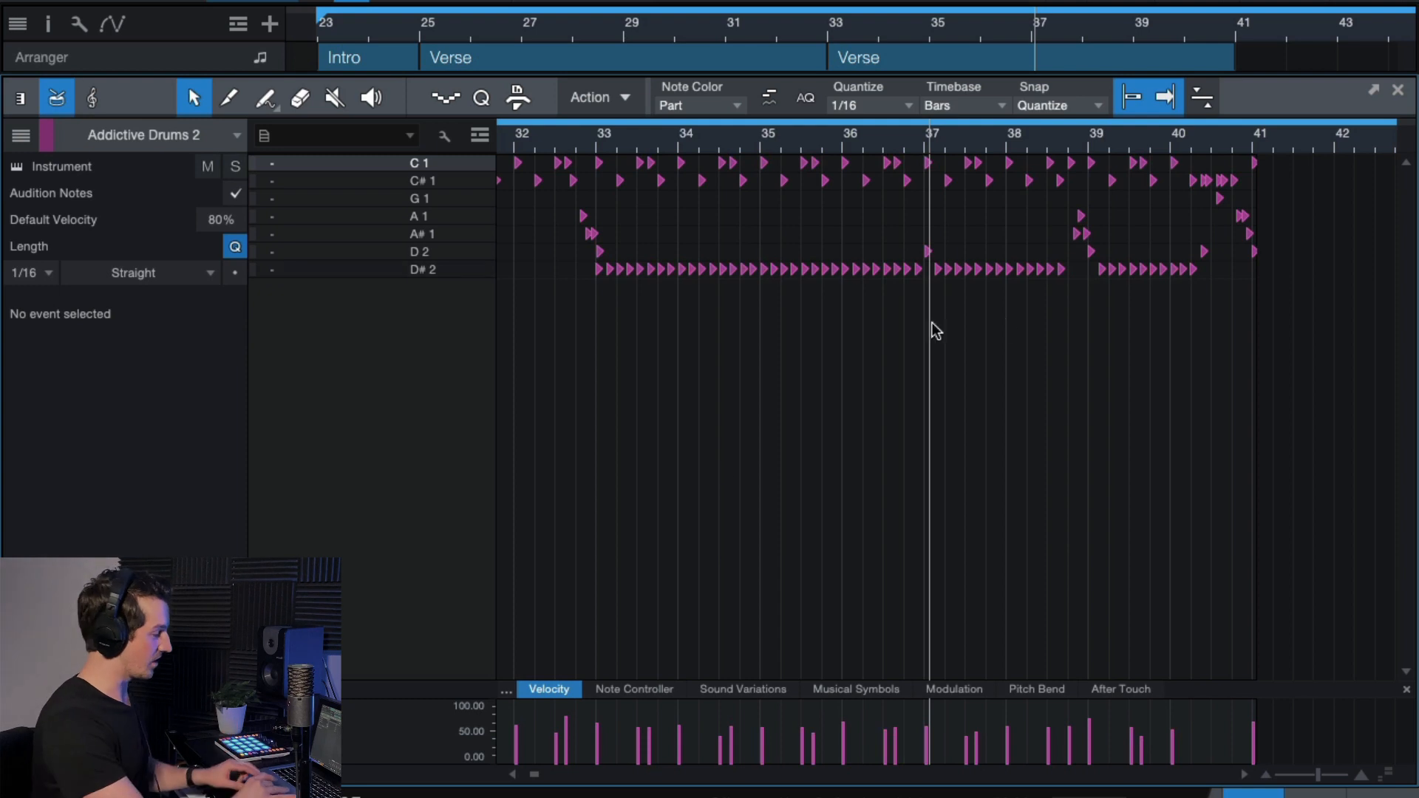
Scroll through the drum editor to review the hits from bar 33 onward.
scroll(826, 270, up, 3)
scroll(826, 271, up, 5)
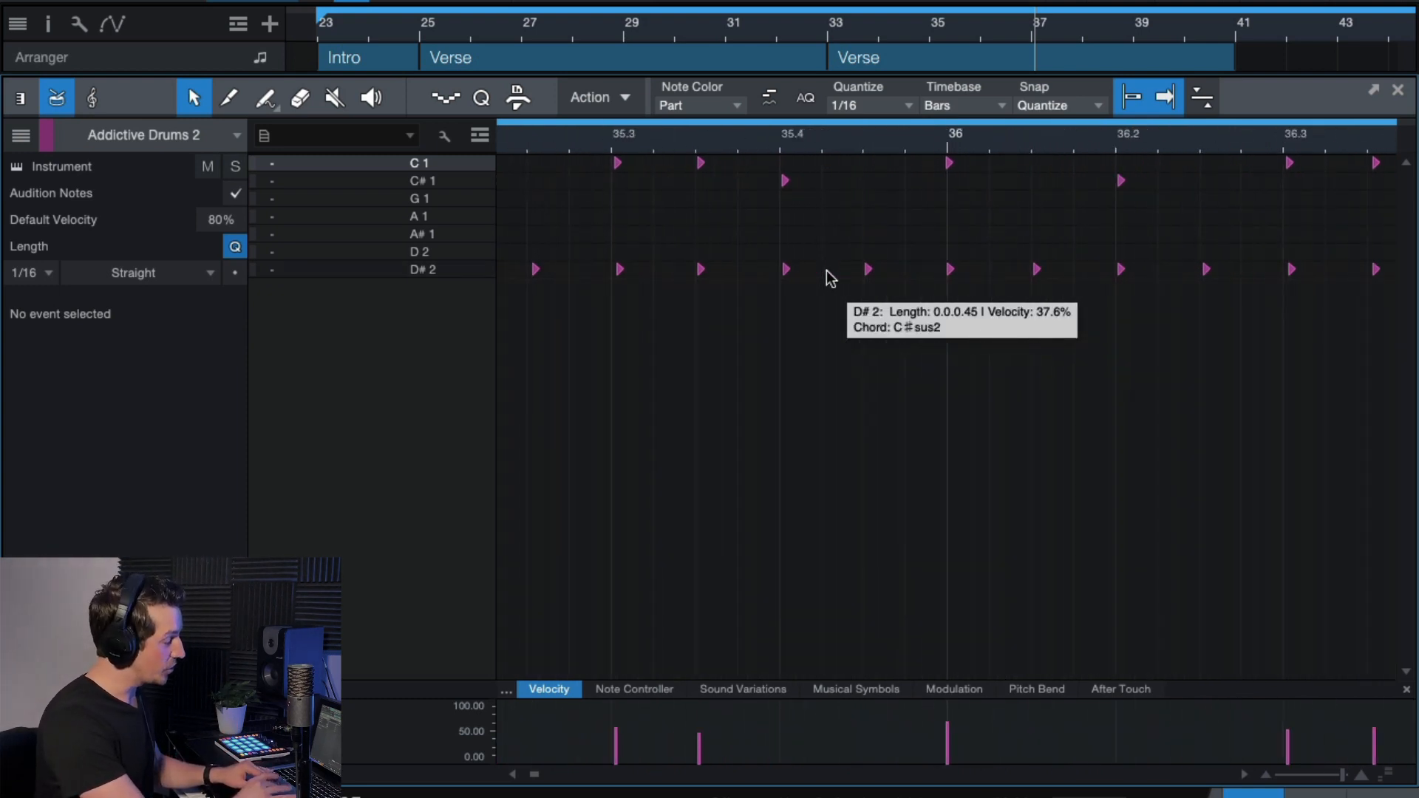
scroll(826, 269, down, 7)
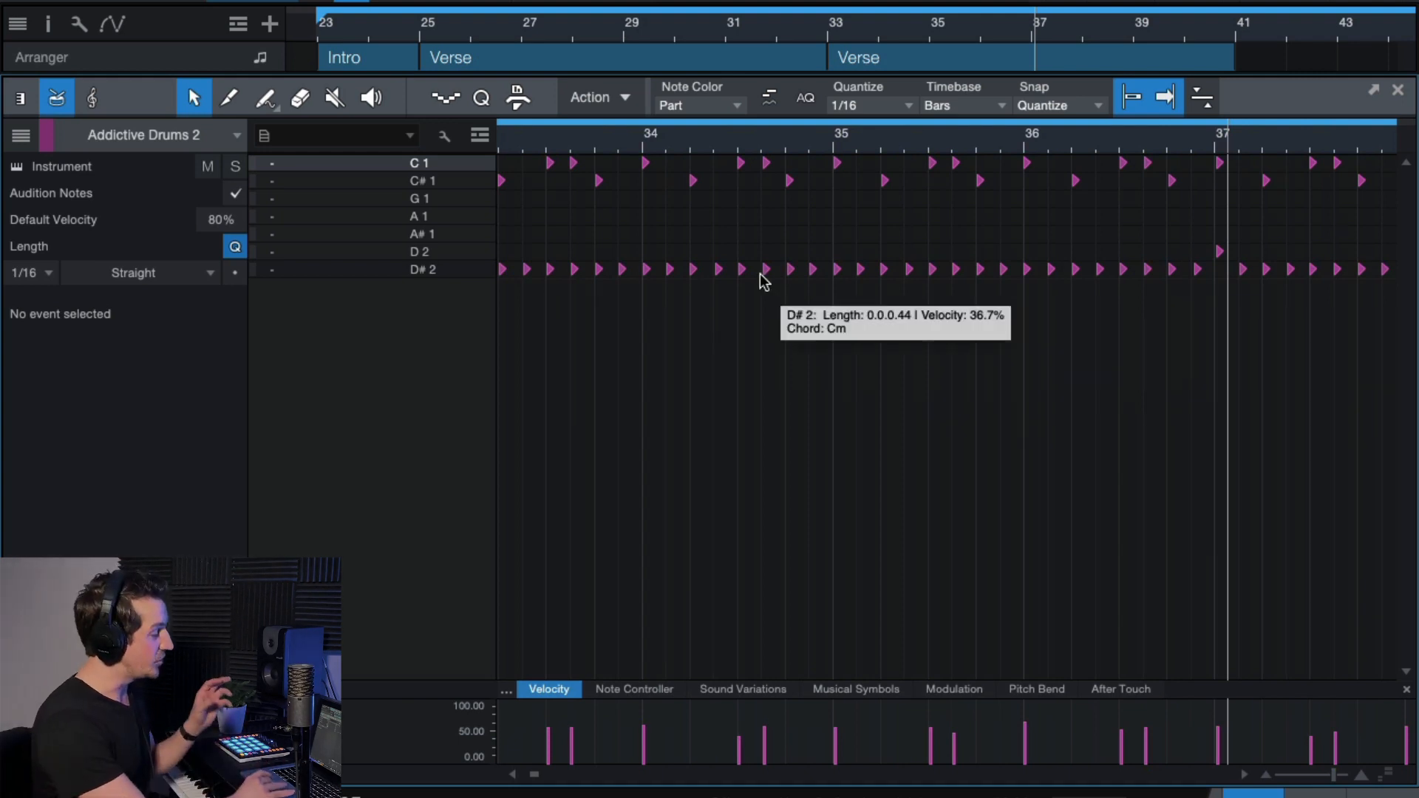
scroll(746, 280, down, 5)
scroll(742, 273, down, 5)
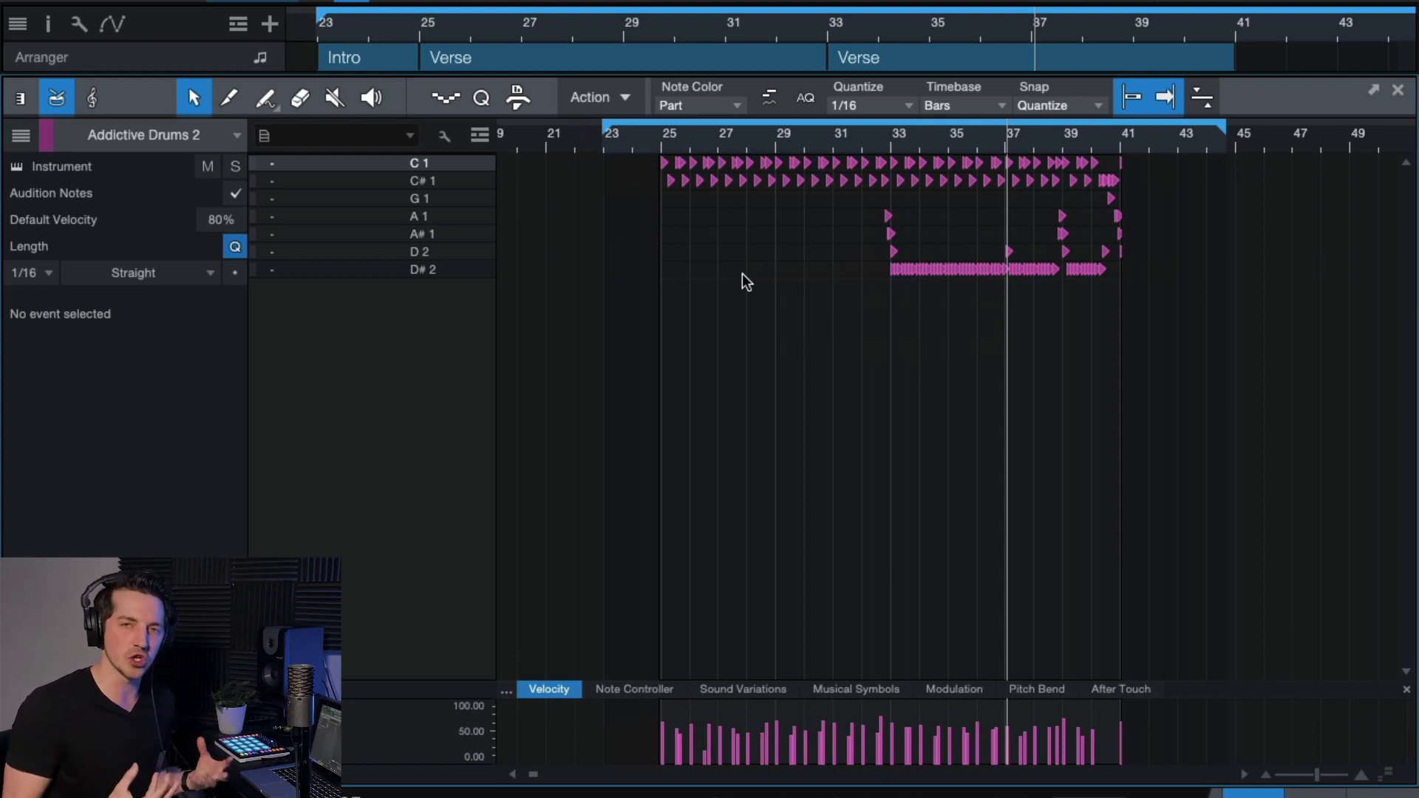
scroll(838, 299, up, 3)
scroll(959, 308, up, 5)
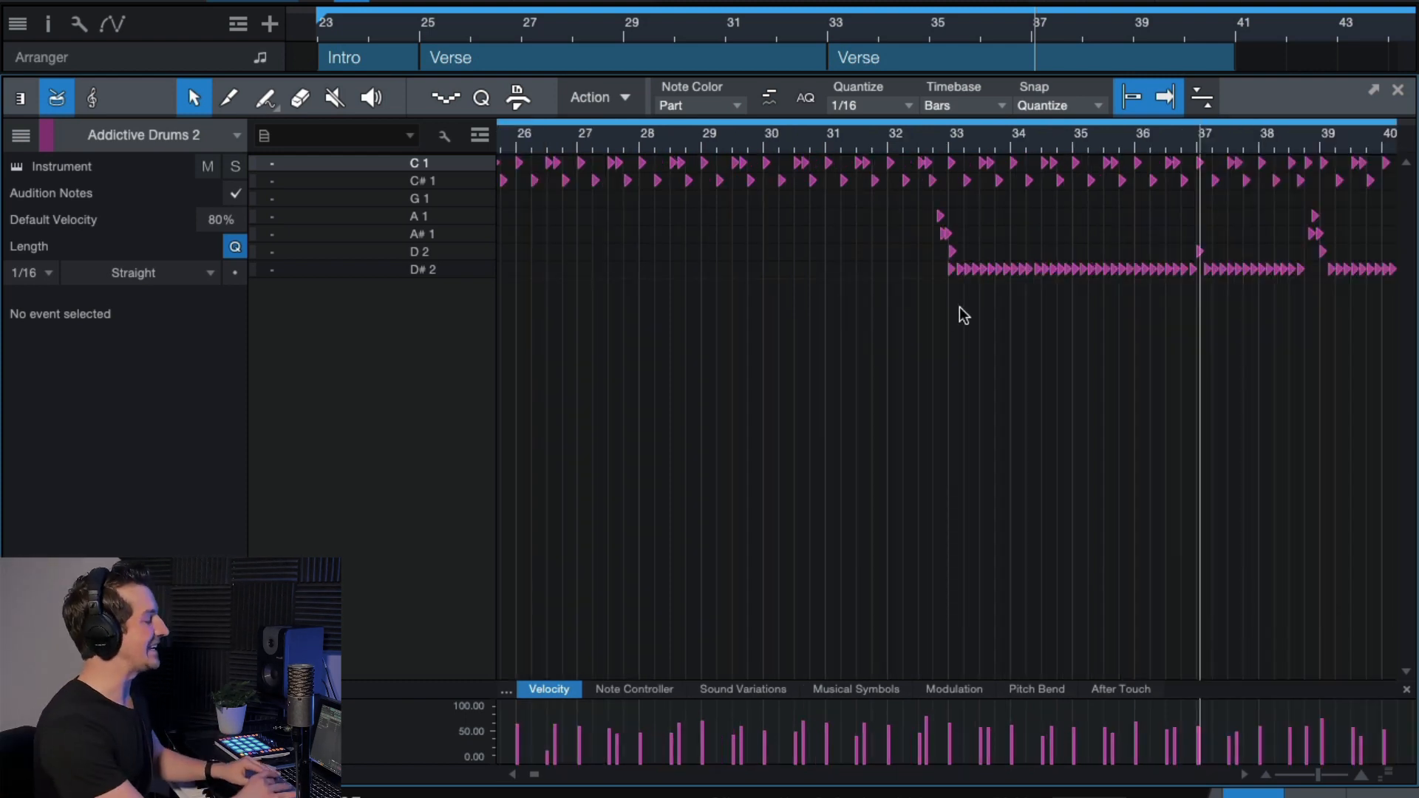
scroll(958, 308, up, 3)
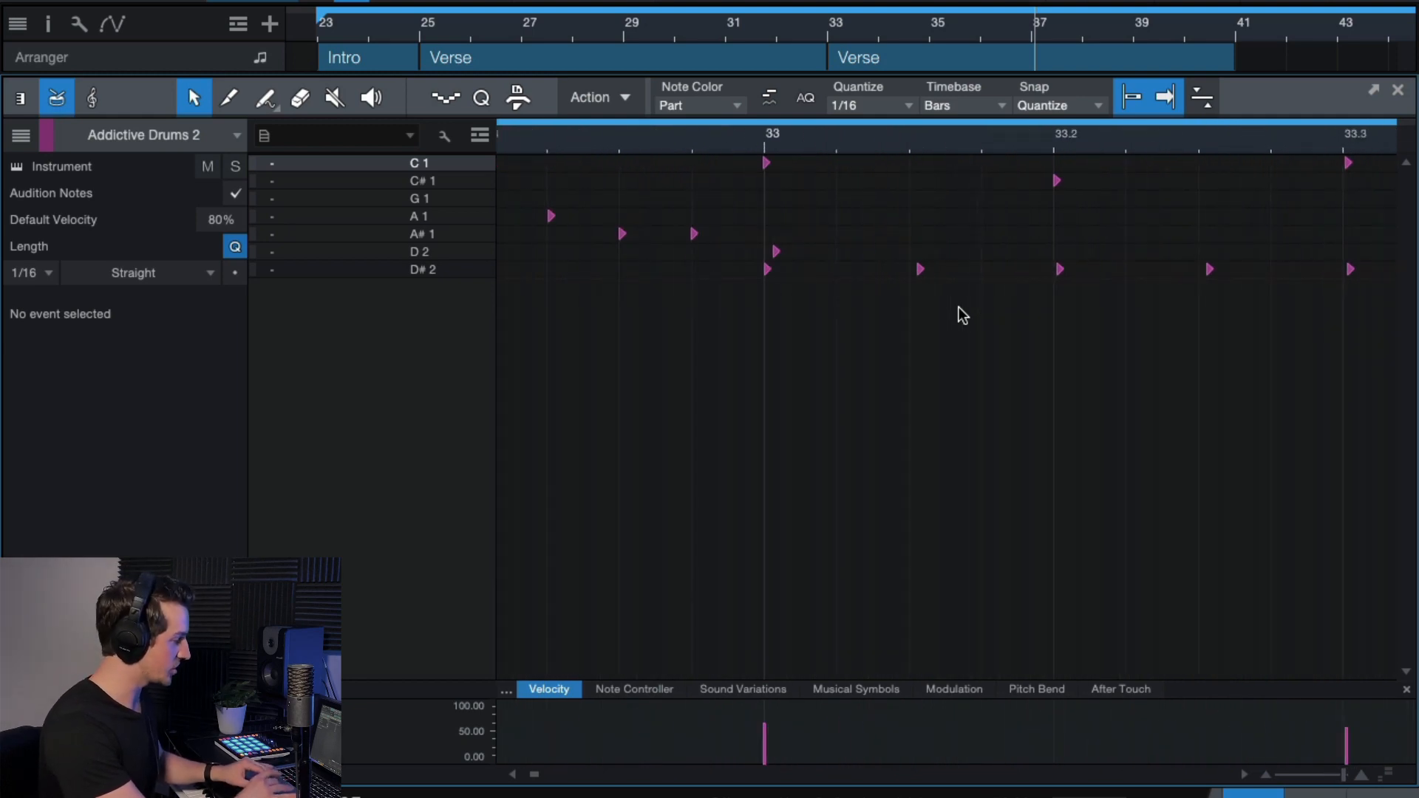
scroll(958, 307, right, 2)
scroll(958, 307, down, 2)
scroll(958, 307, up, 2)
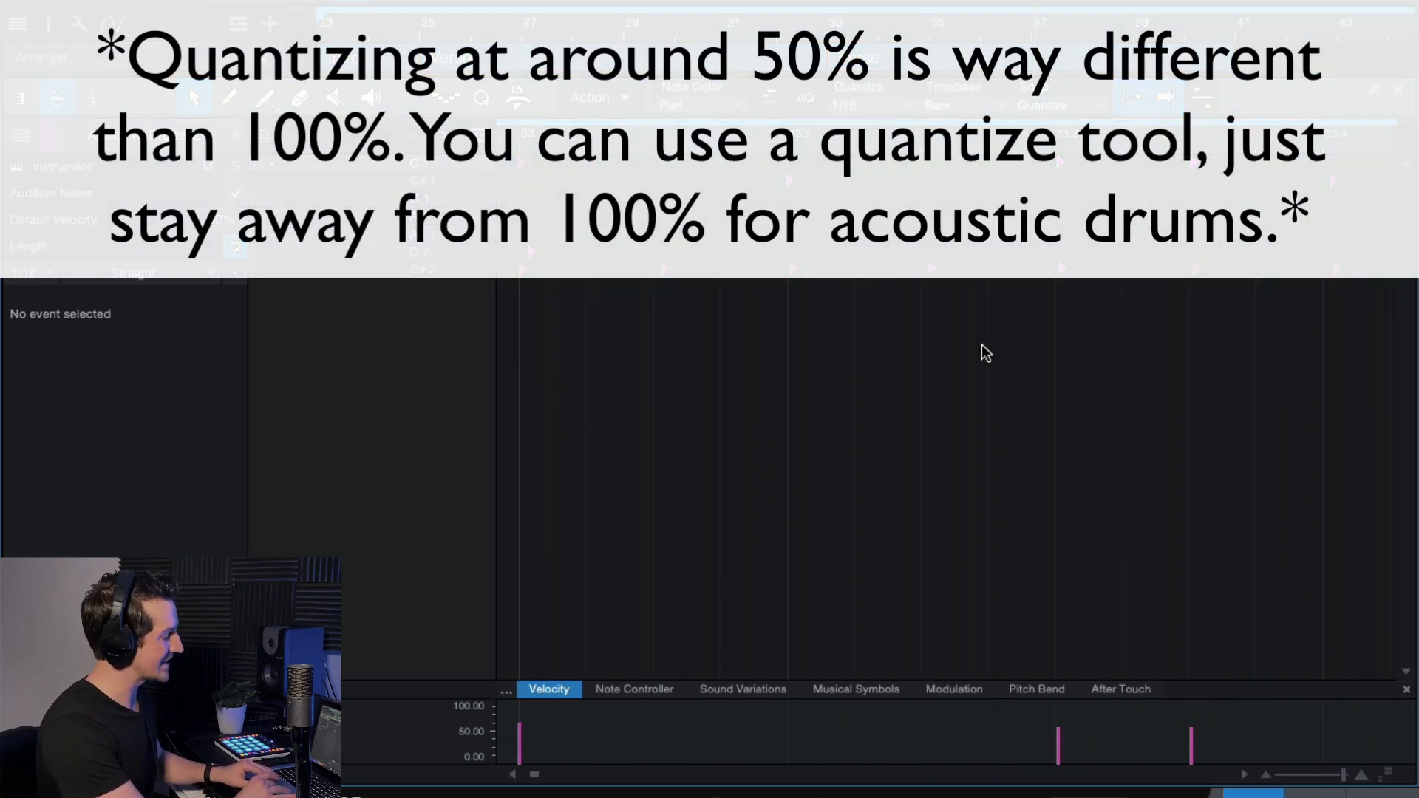
scroll(981, 345, up, 3)
scroll(981, 345, right, 2)
scroll(981, 344, down, 4)
scroll(981, 345, down, 3)
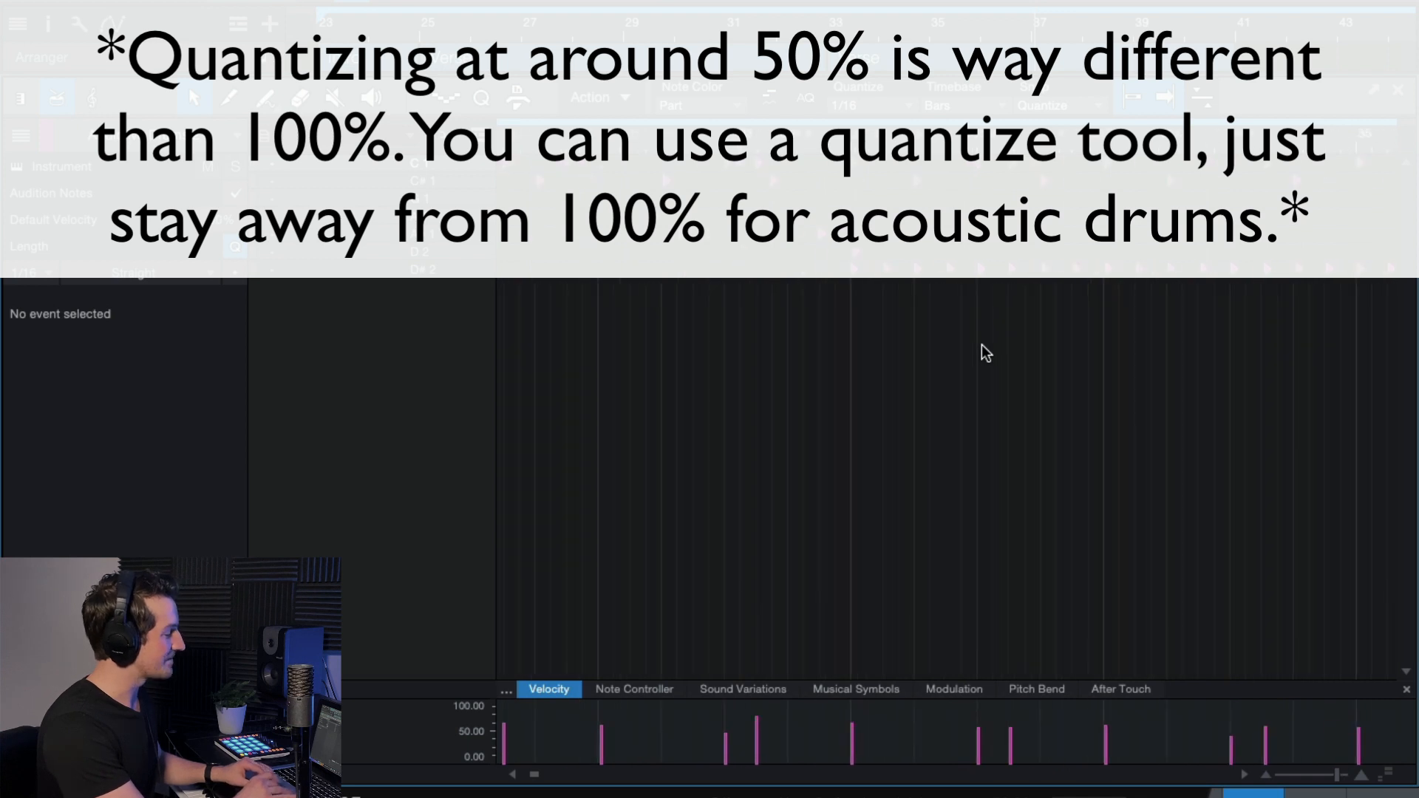
scroll(982, 345, down, 2)
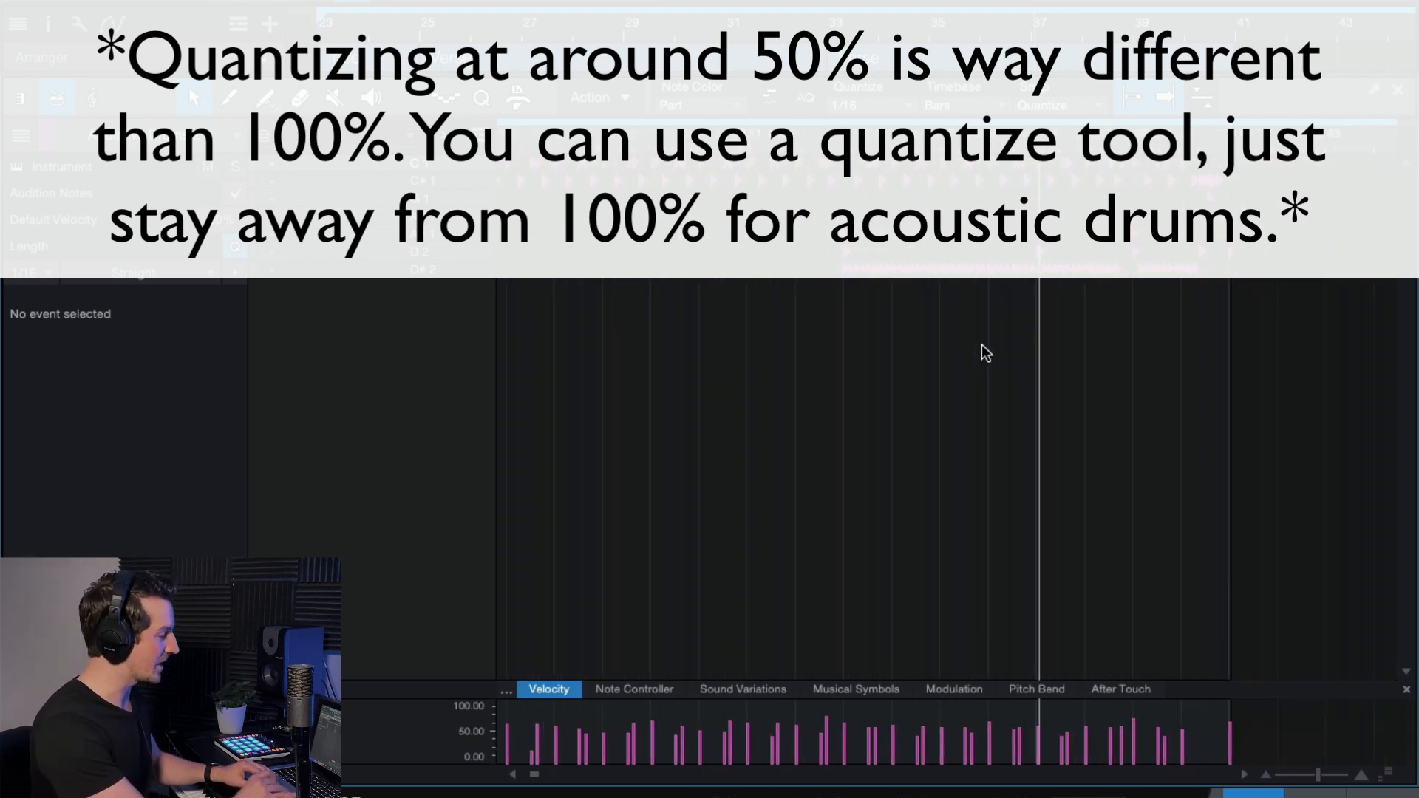
scroll(917, 343, down, 1)
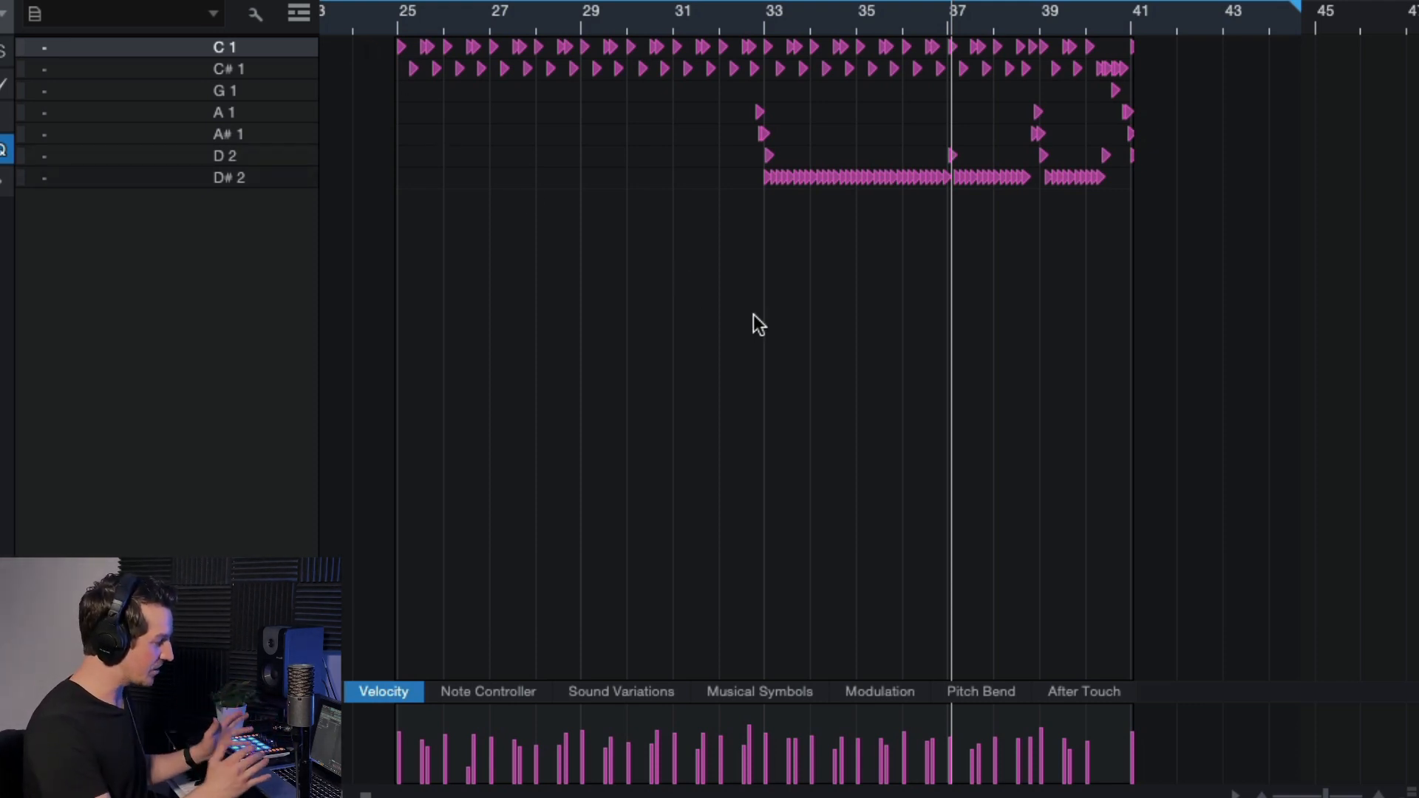
scroll(696, 251, up, 3)
scroll(696, 251, down, 2)
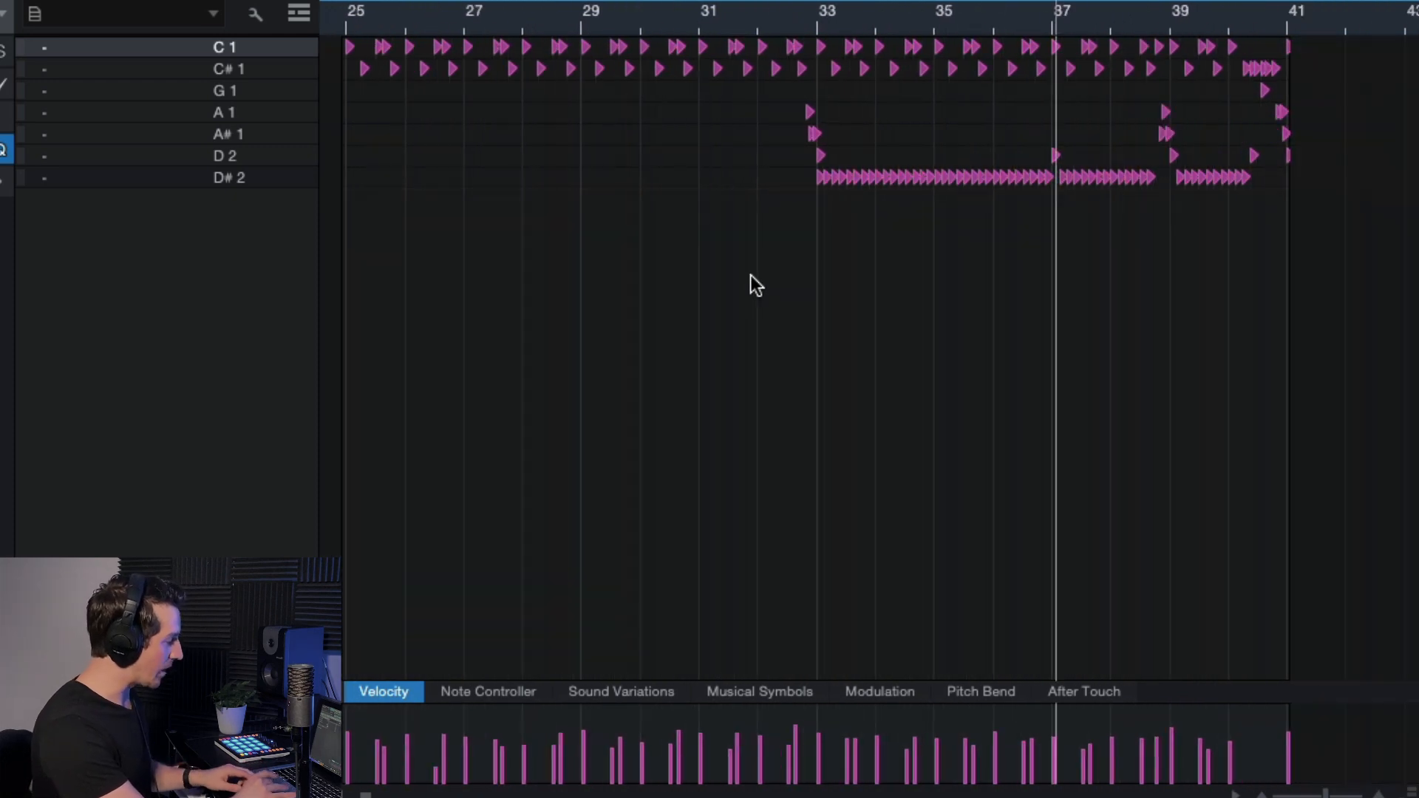
scroll(751, 285, left, 2)
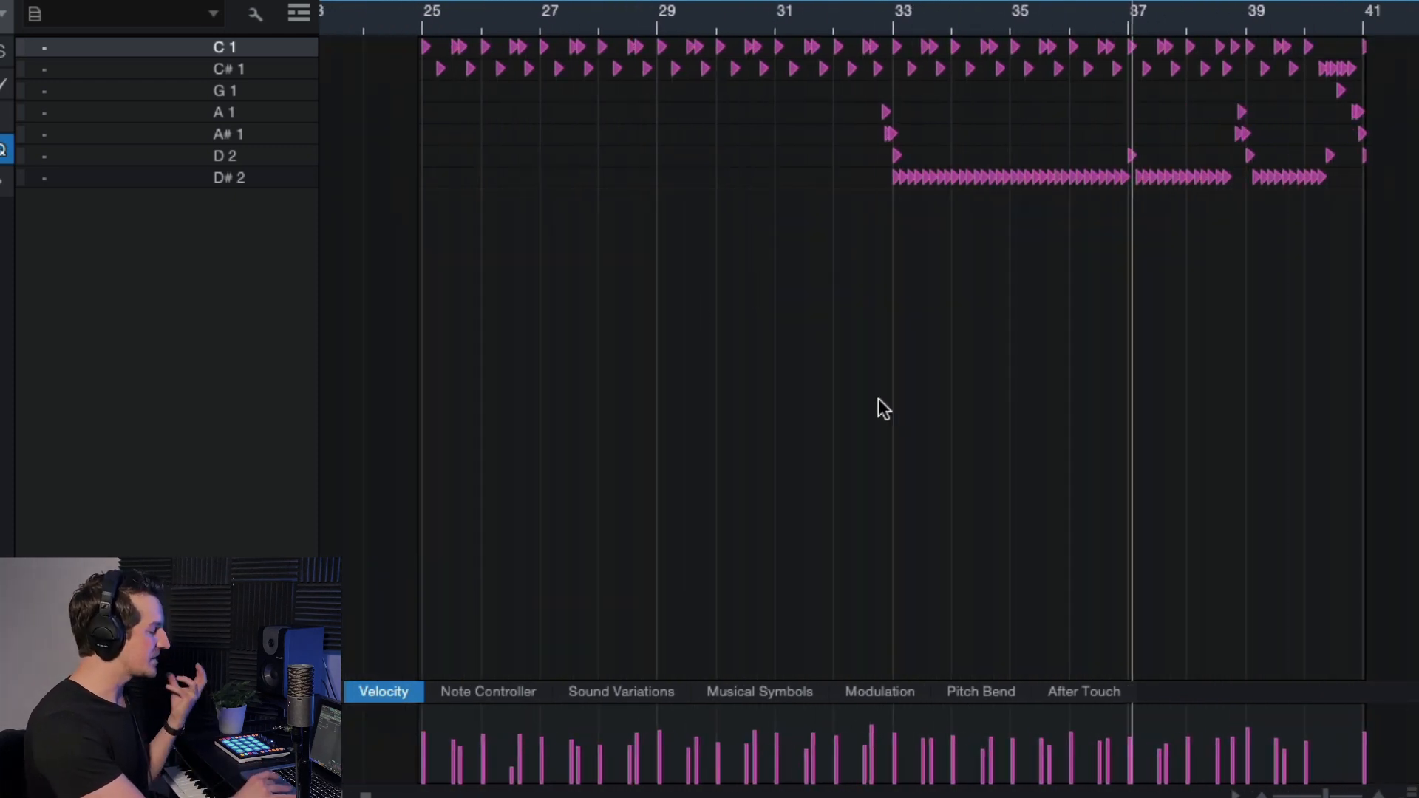
drag(389, 46, 1394, 214)
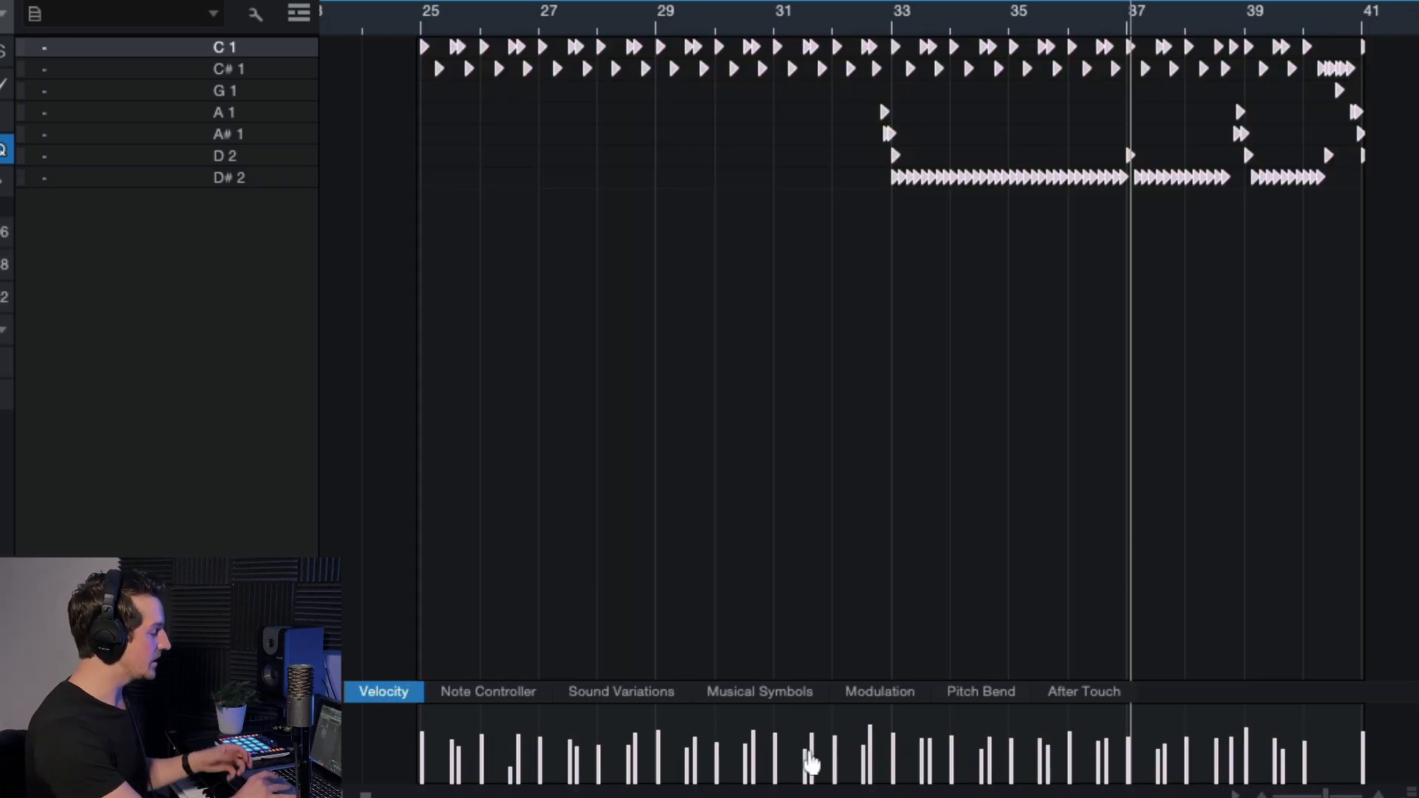
drag(810, 761, 814, 739)
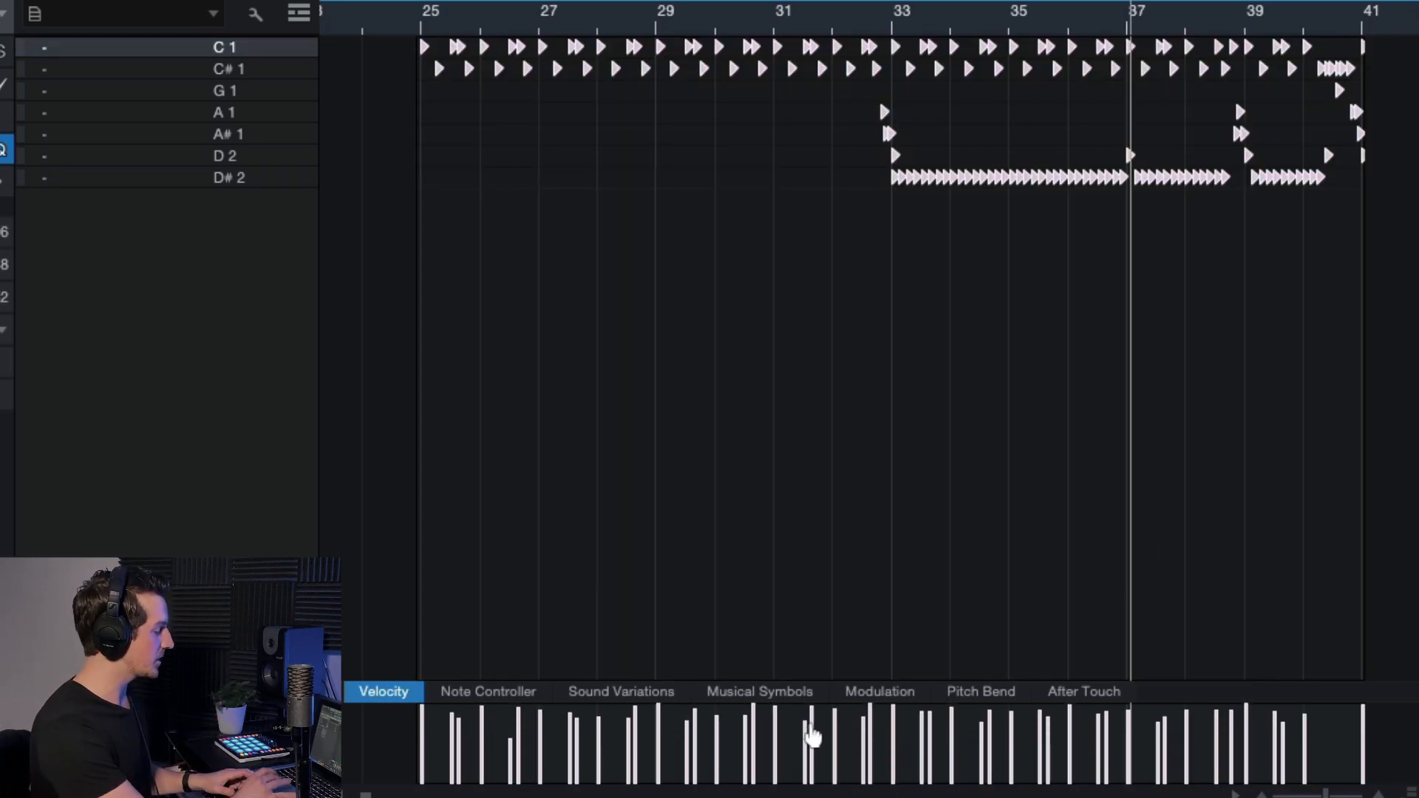
click(430, 22)
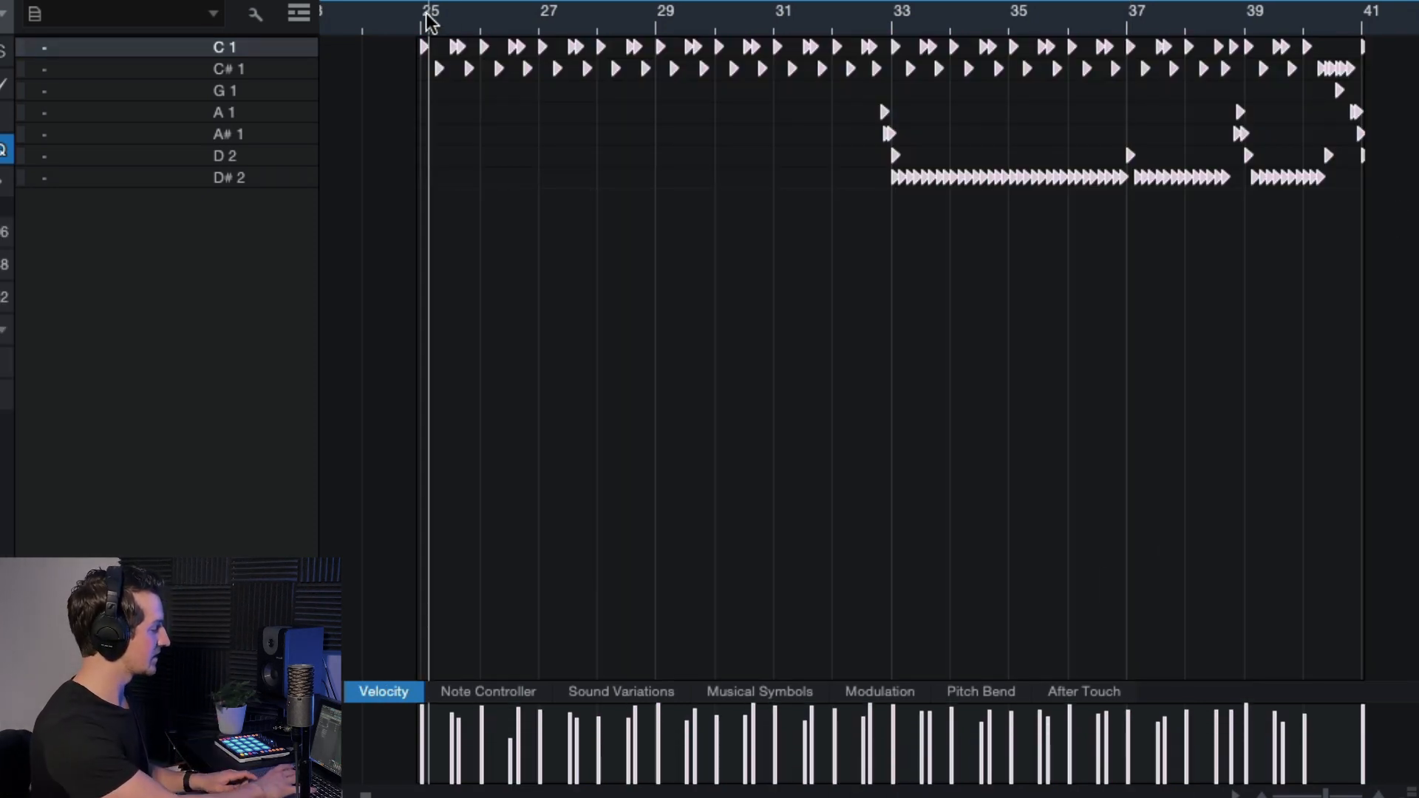
click(892, 16)
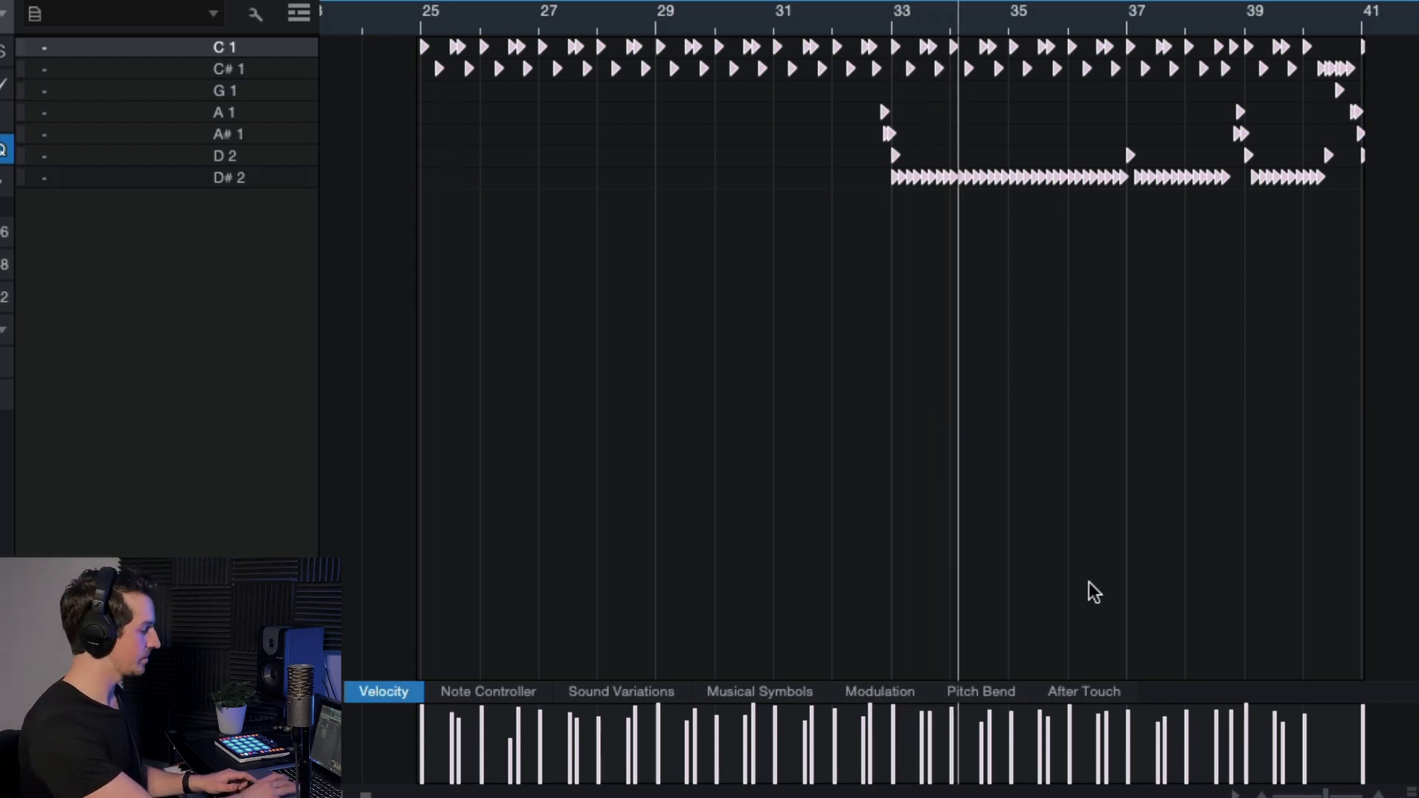
key(super+z)
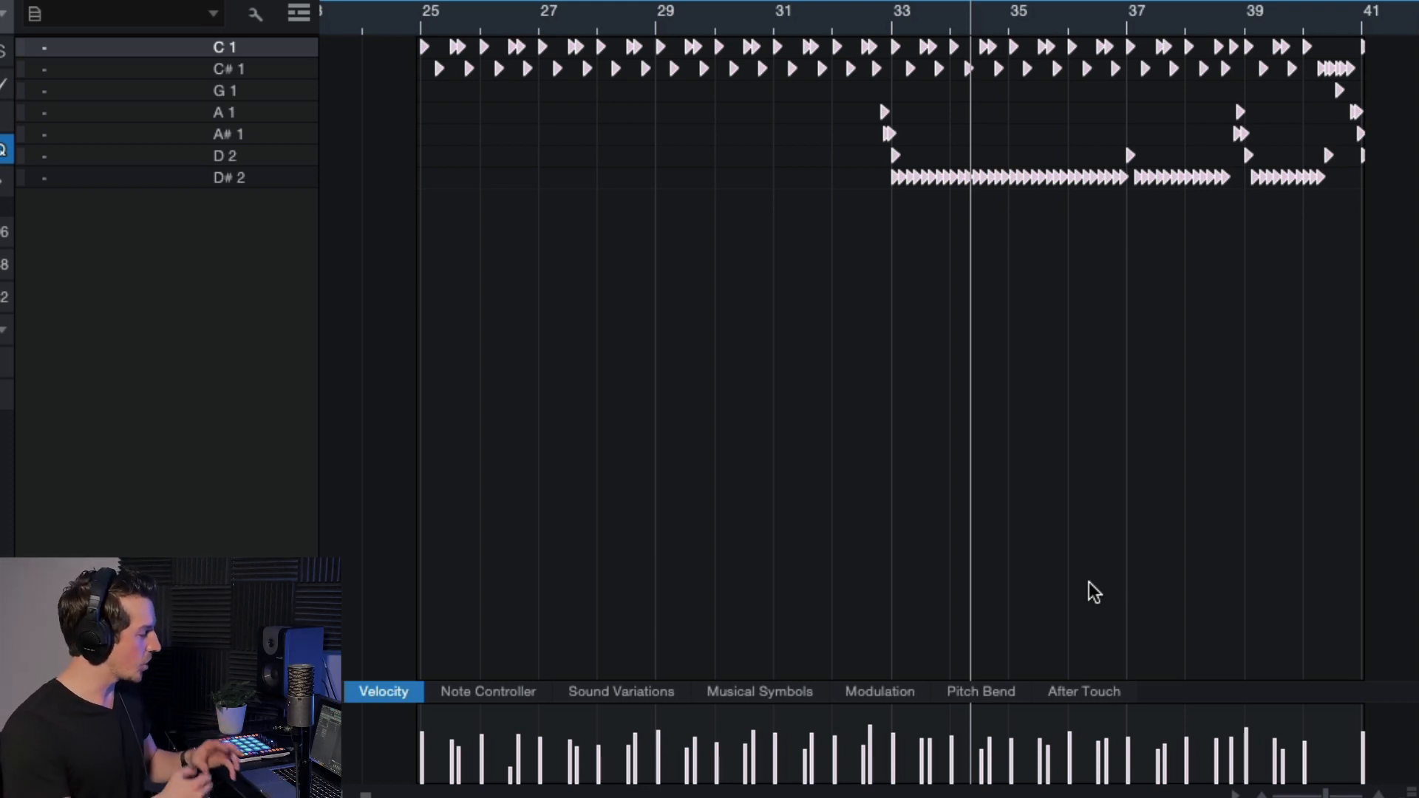
scroll(1089, 582, right, 1)
click(847, 392)
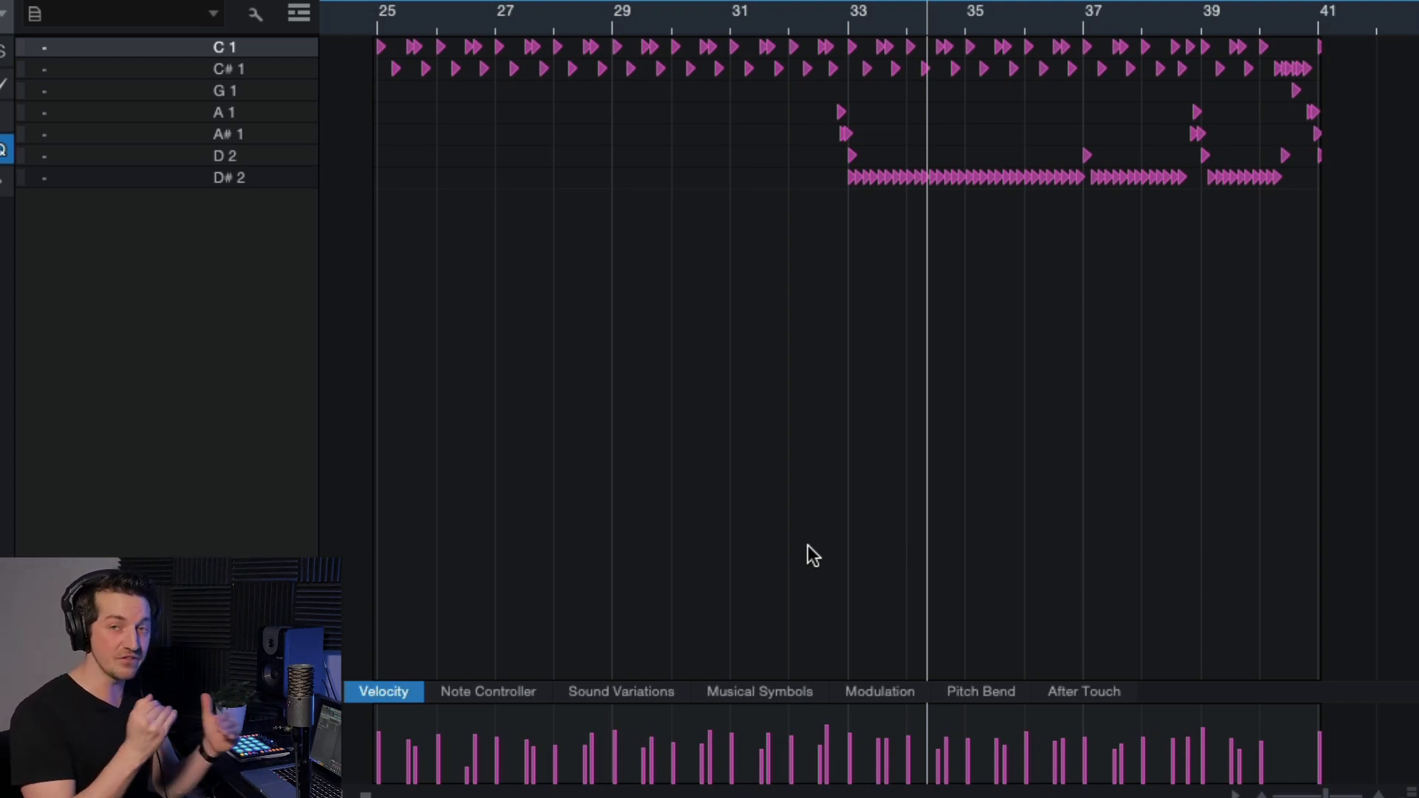
click(375, 18)
scroll(497, 252, up, 2)
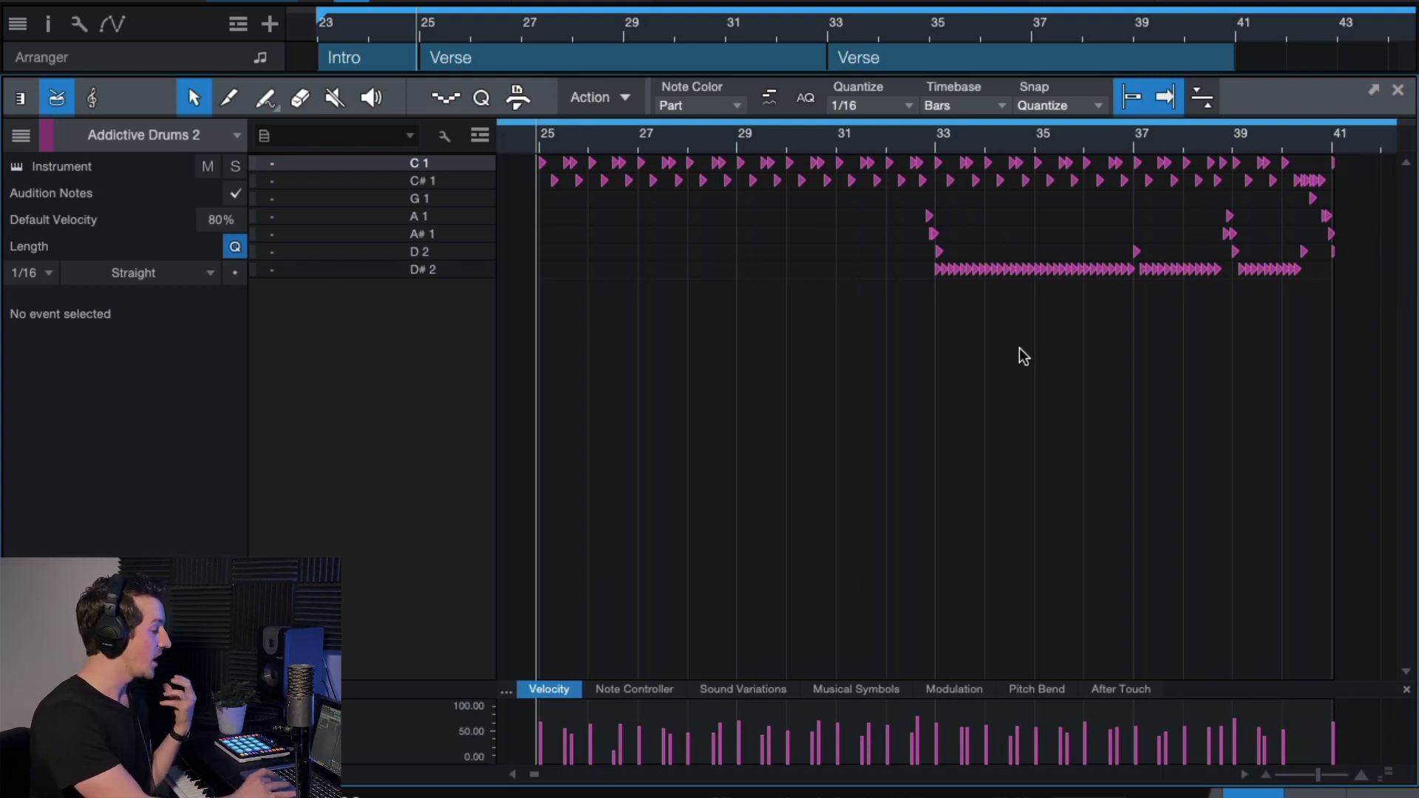
click(1398, 90)
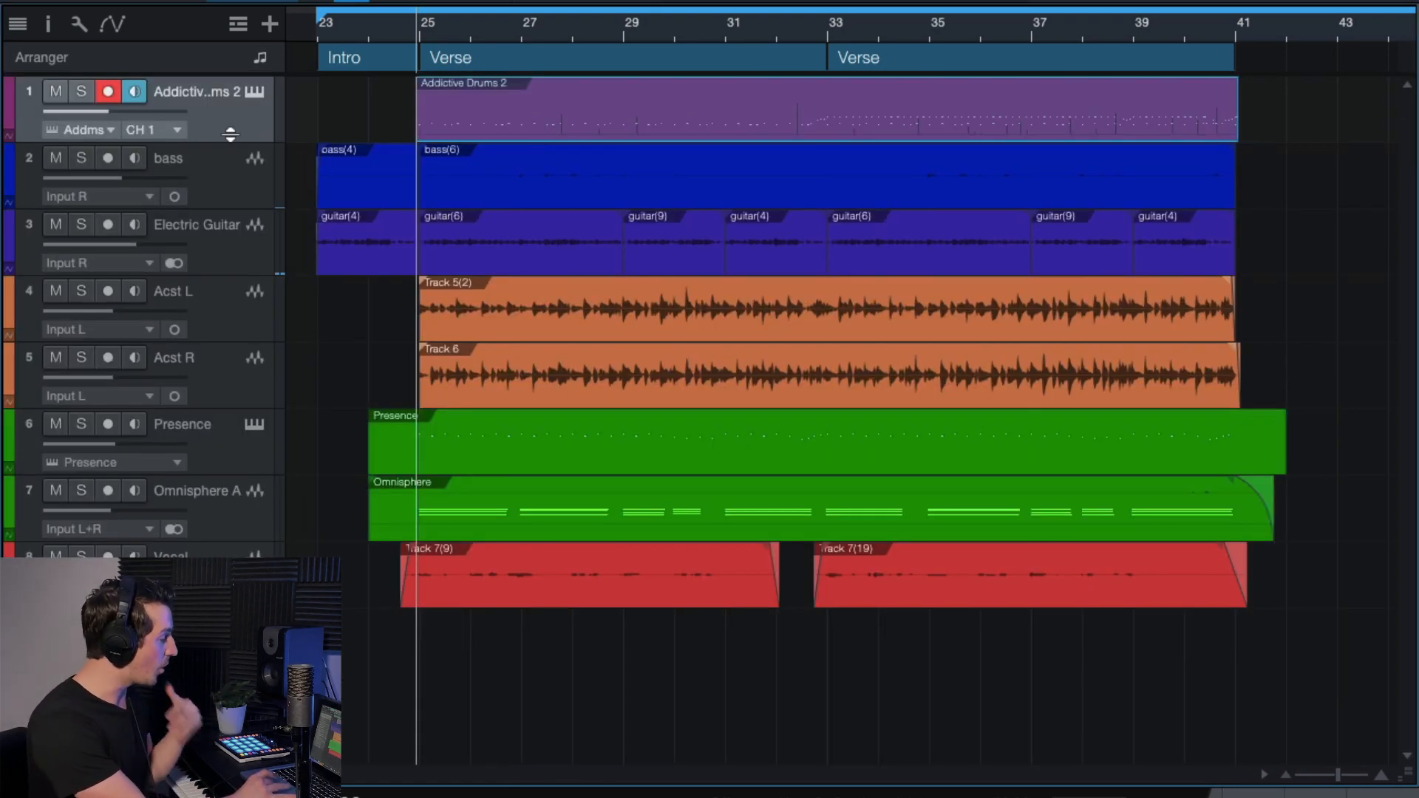
click(256, 91)
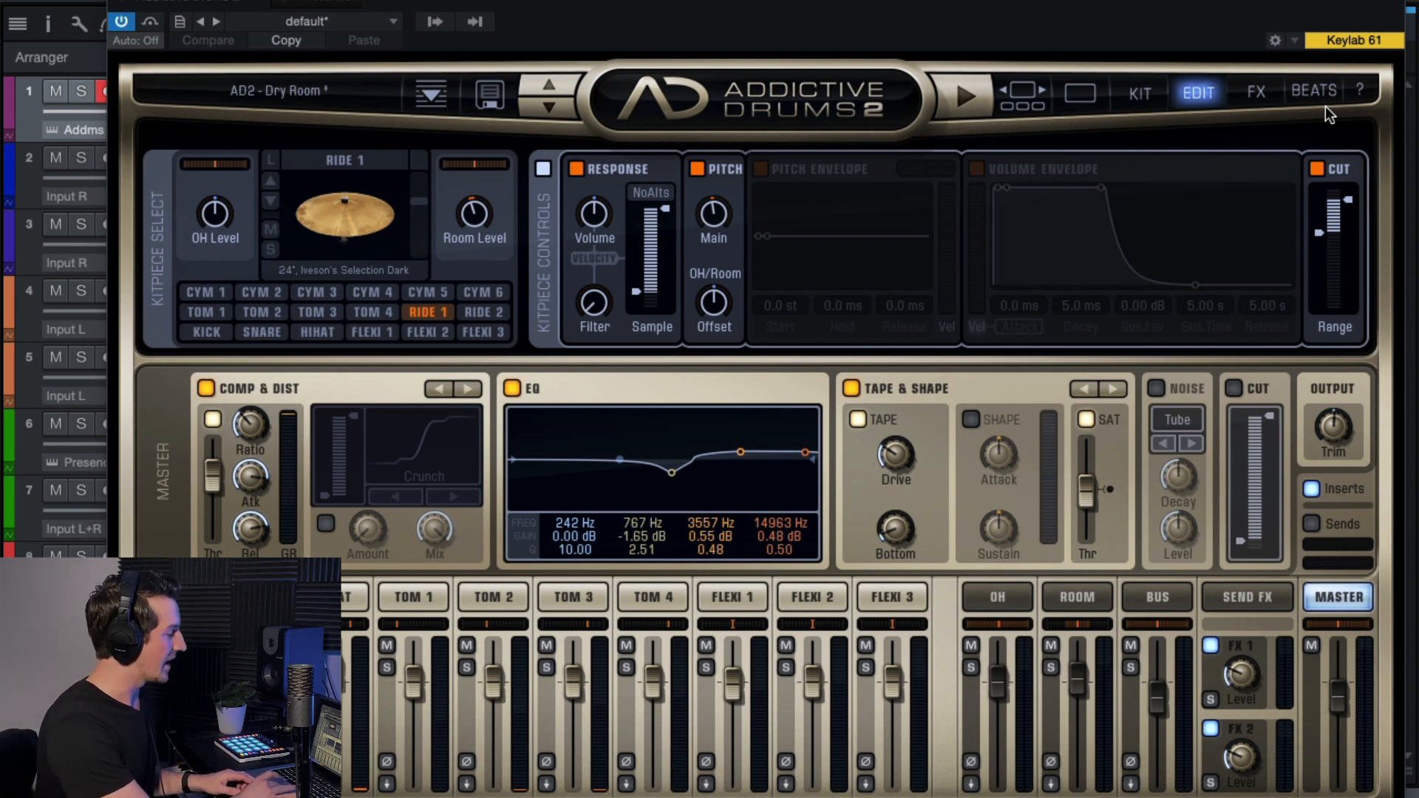
click(1392, 2)
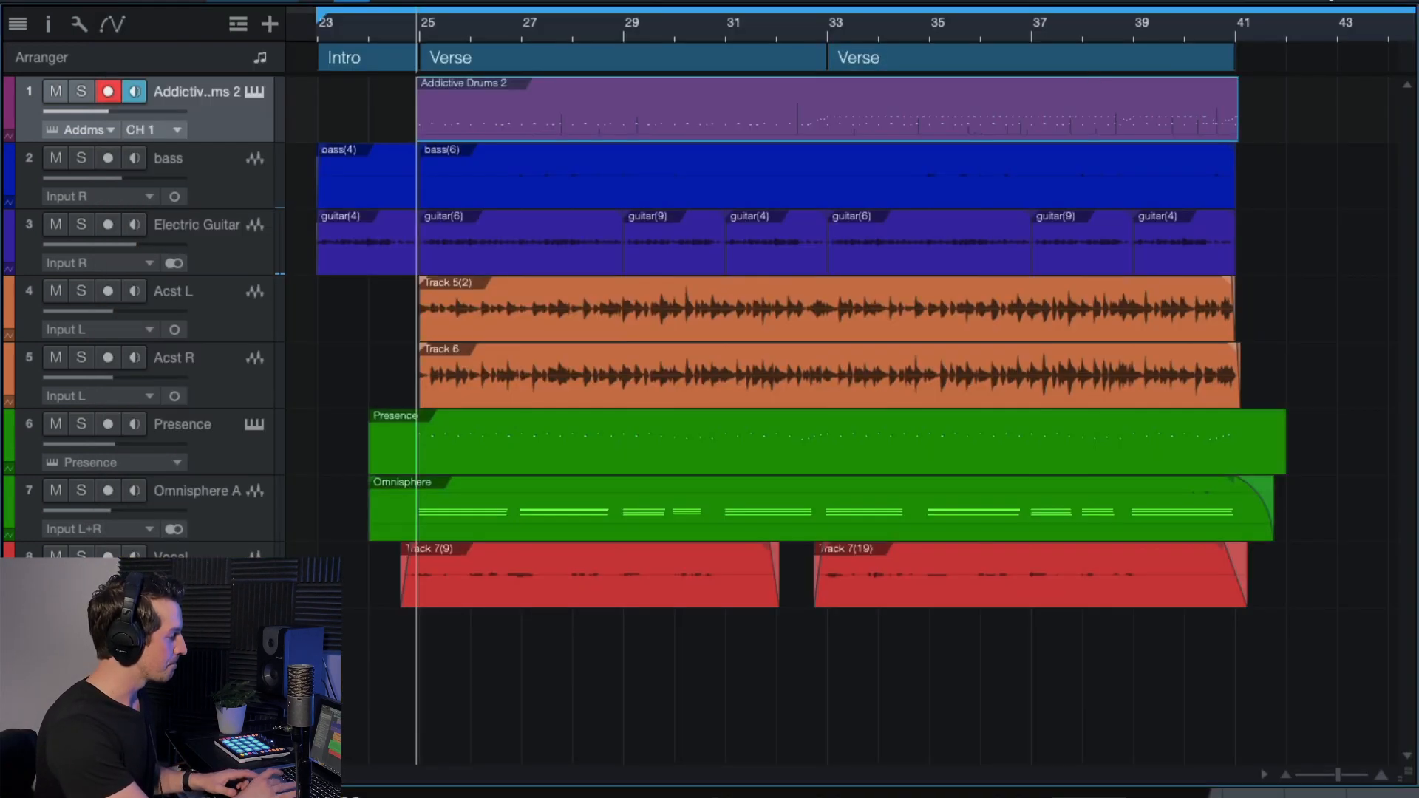
double_click(542, 114)
scroll(915, 544, down, 3)
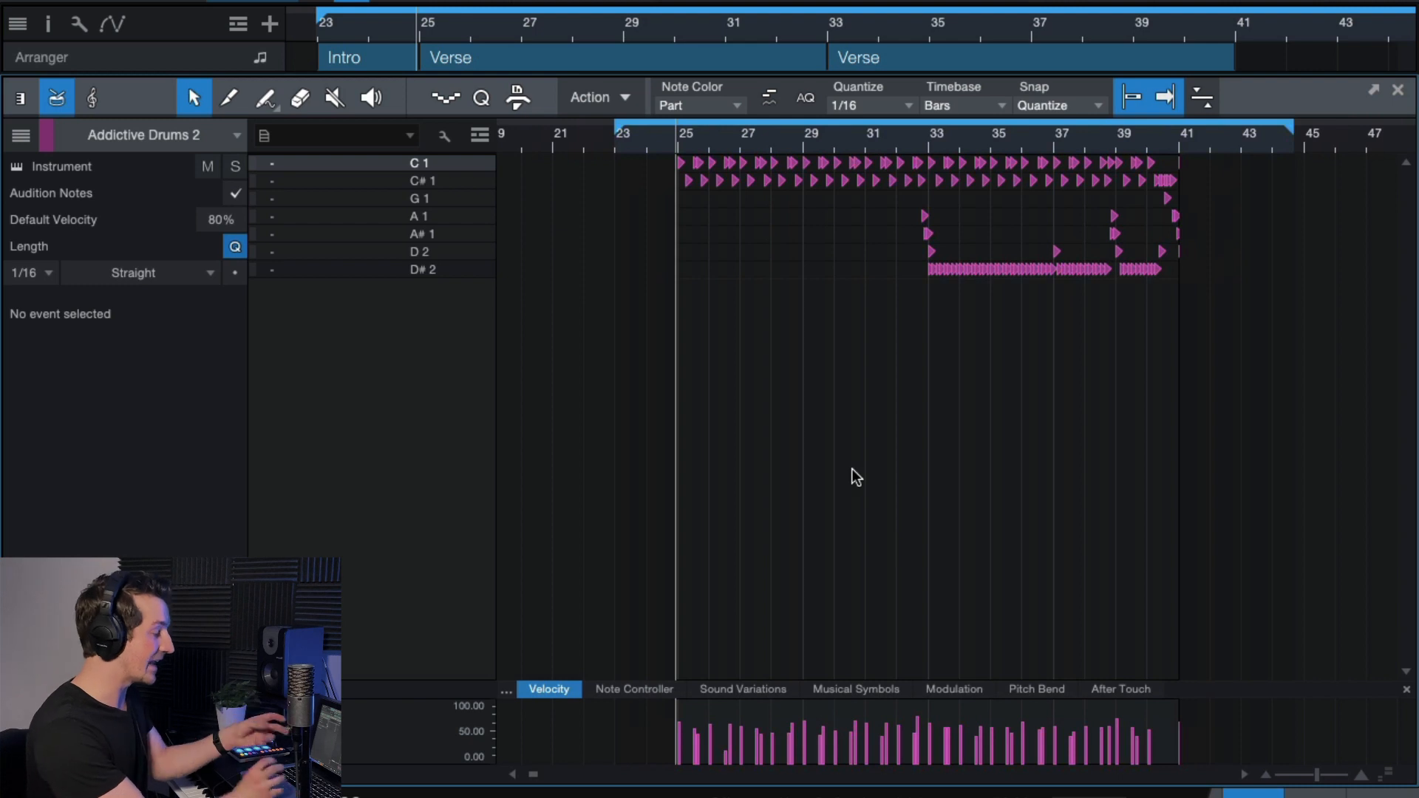
Set the playhead just before bar 32 and start playing the drum part.
scroll(1007, 433, right, 1)
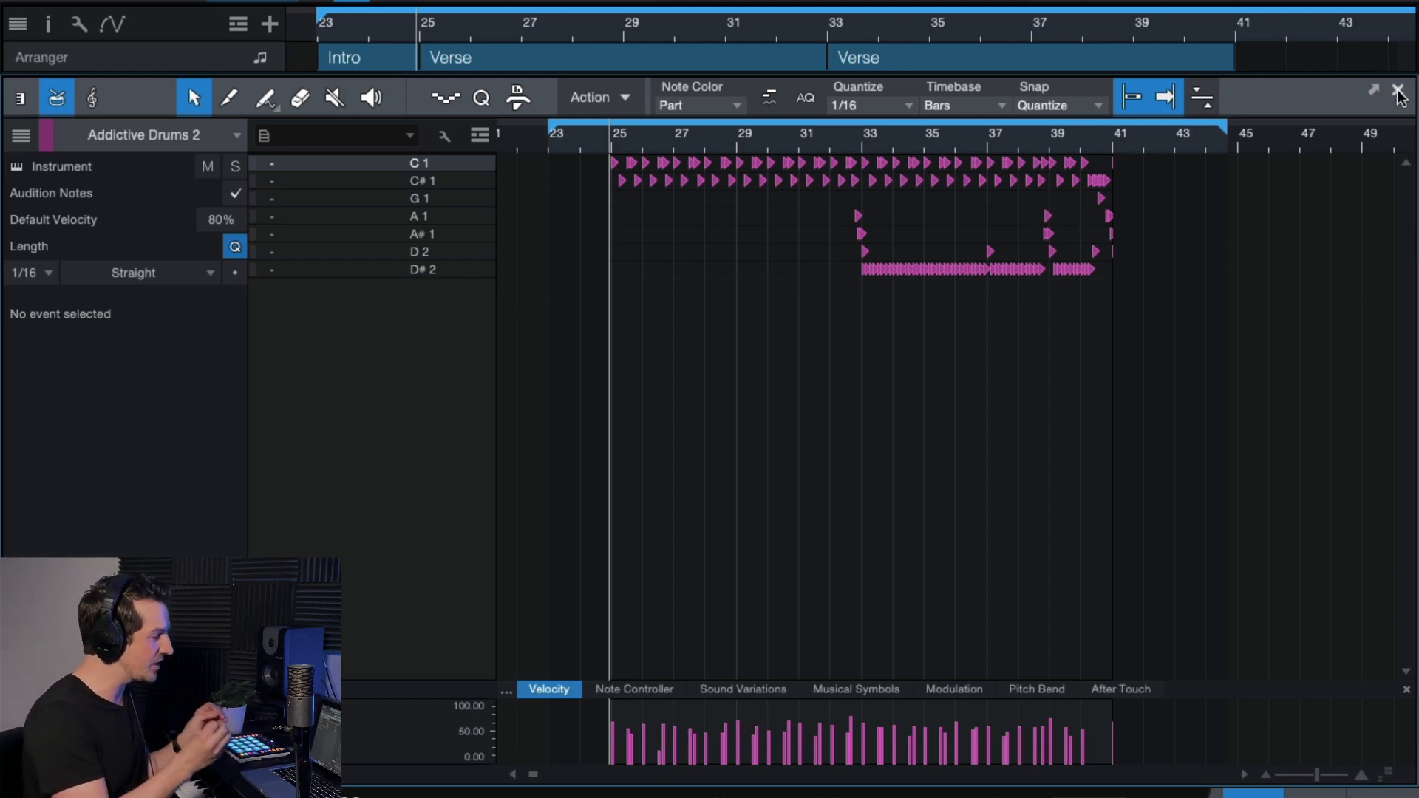
scroll(920, 263, up, 4)
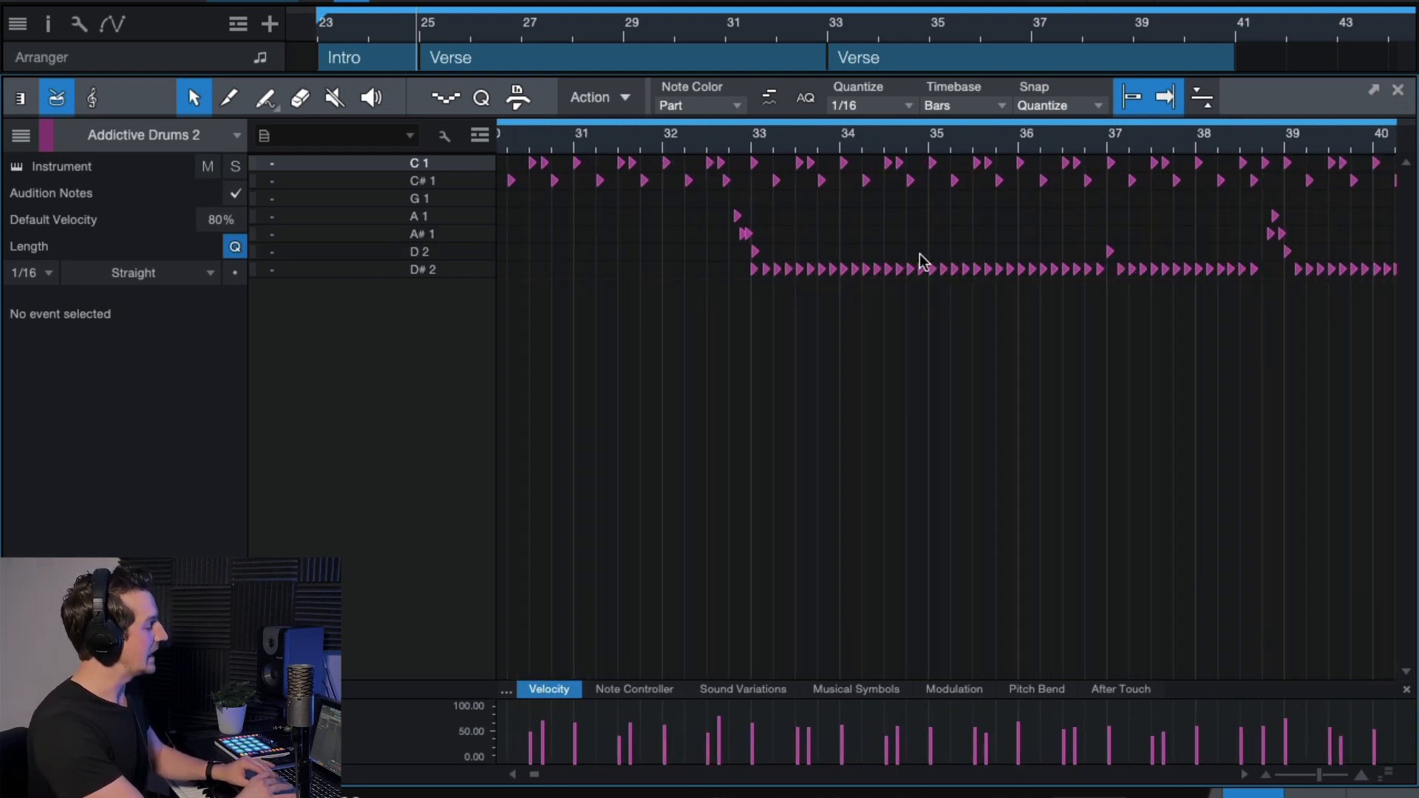
click(684, 138)
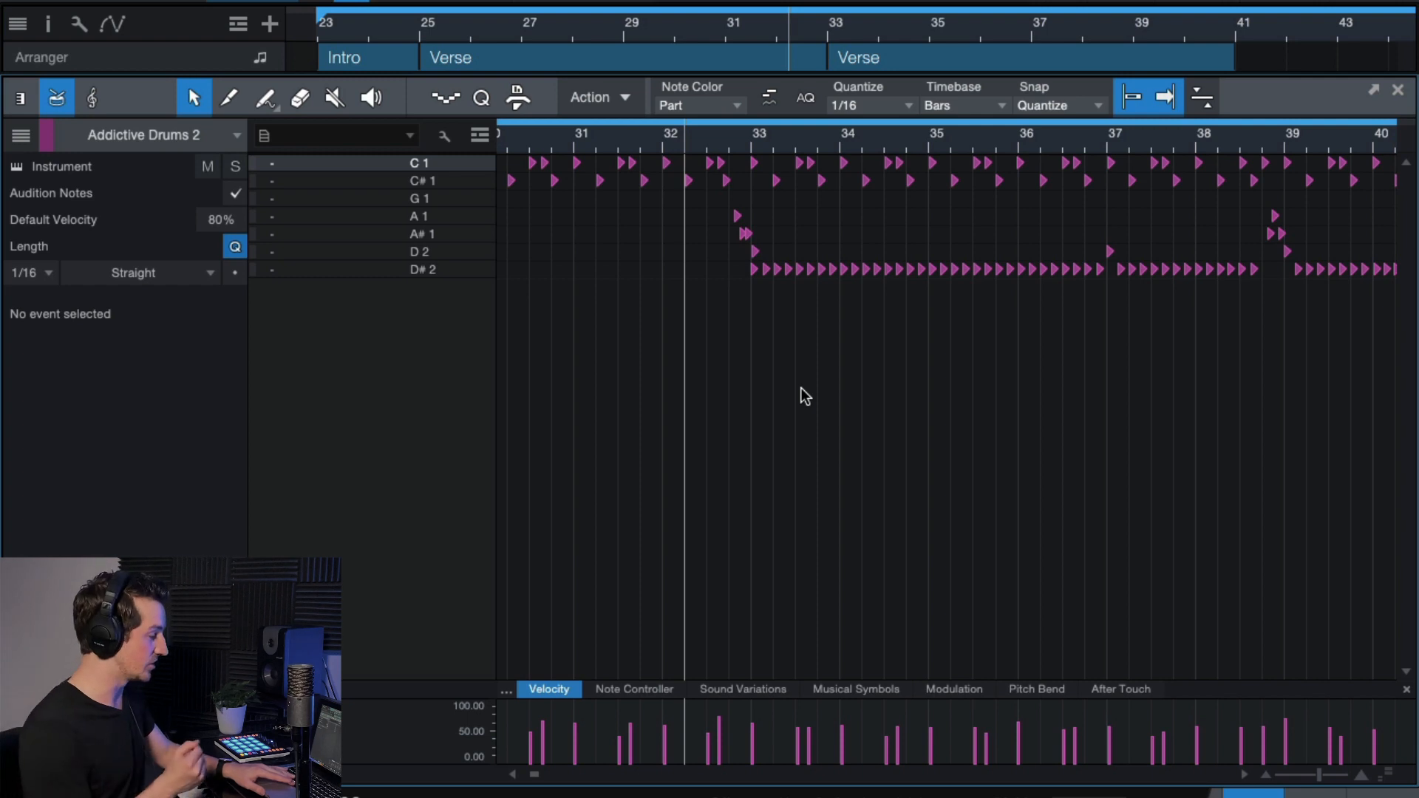
scroll(807, 396, down, 1)
click(693, 138)
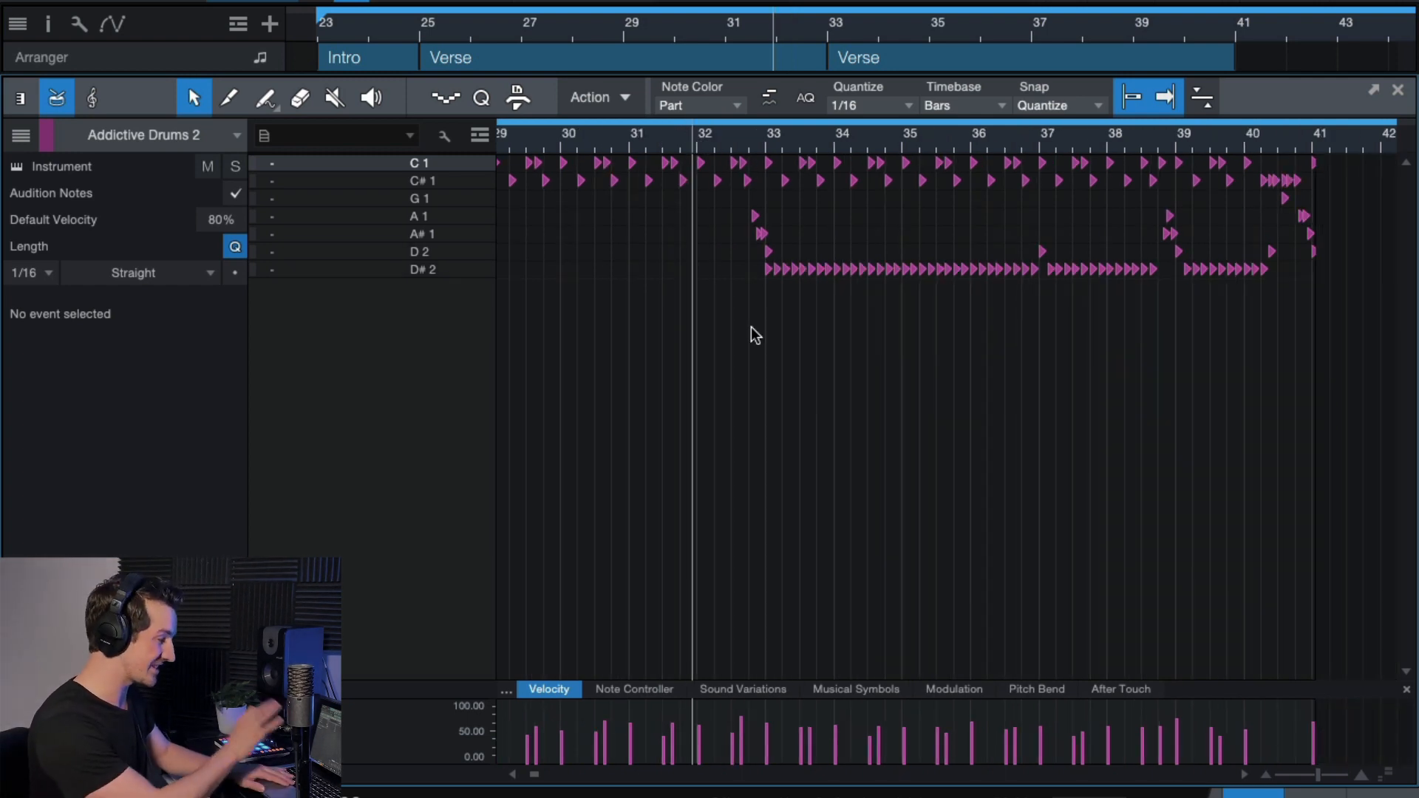
key(space)
Jump back to just after bar 32 and enlarge the arrangement to reveal the drum track.
scroll(796, 300, up, 1)
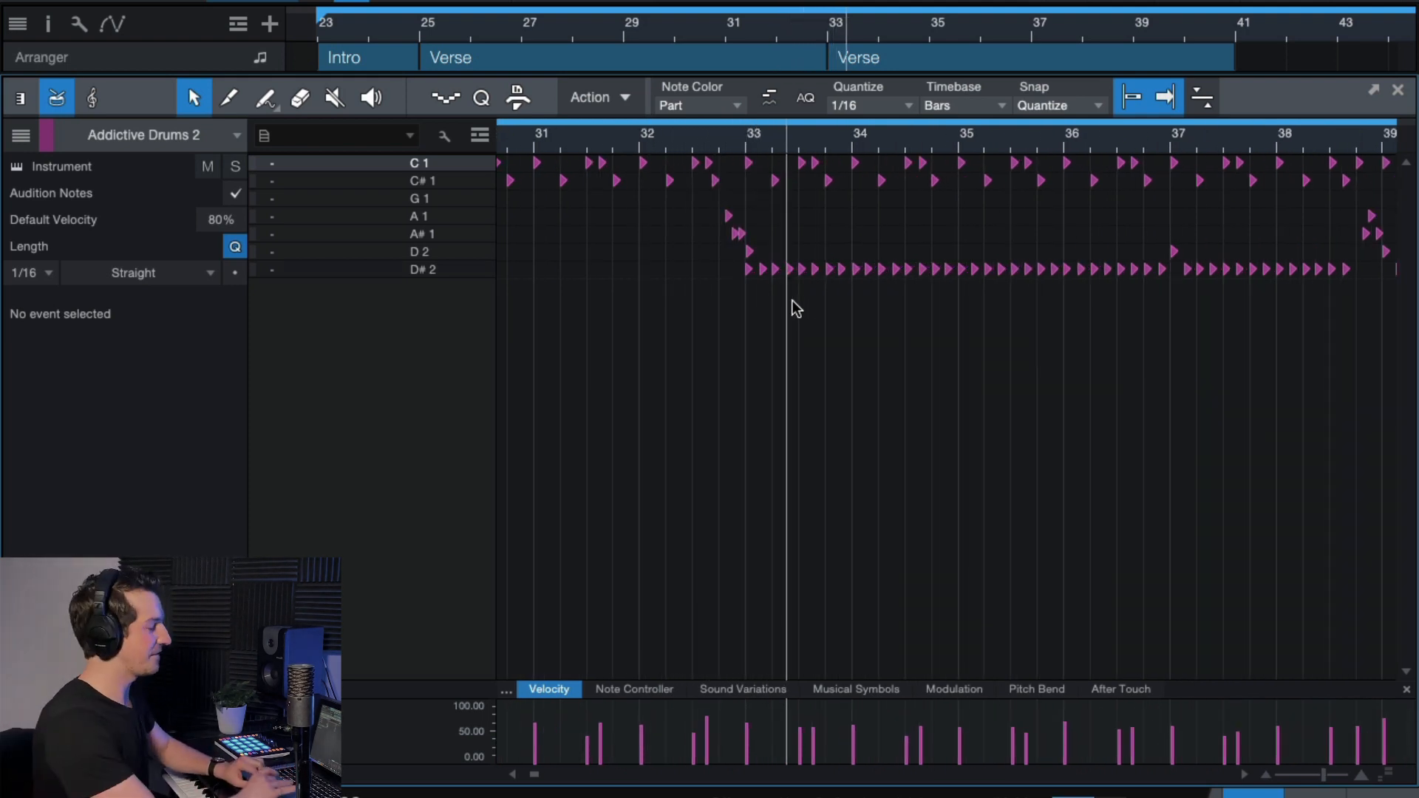
click(668, 134)
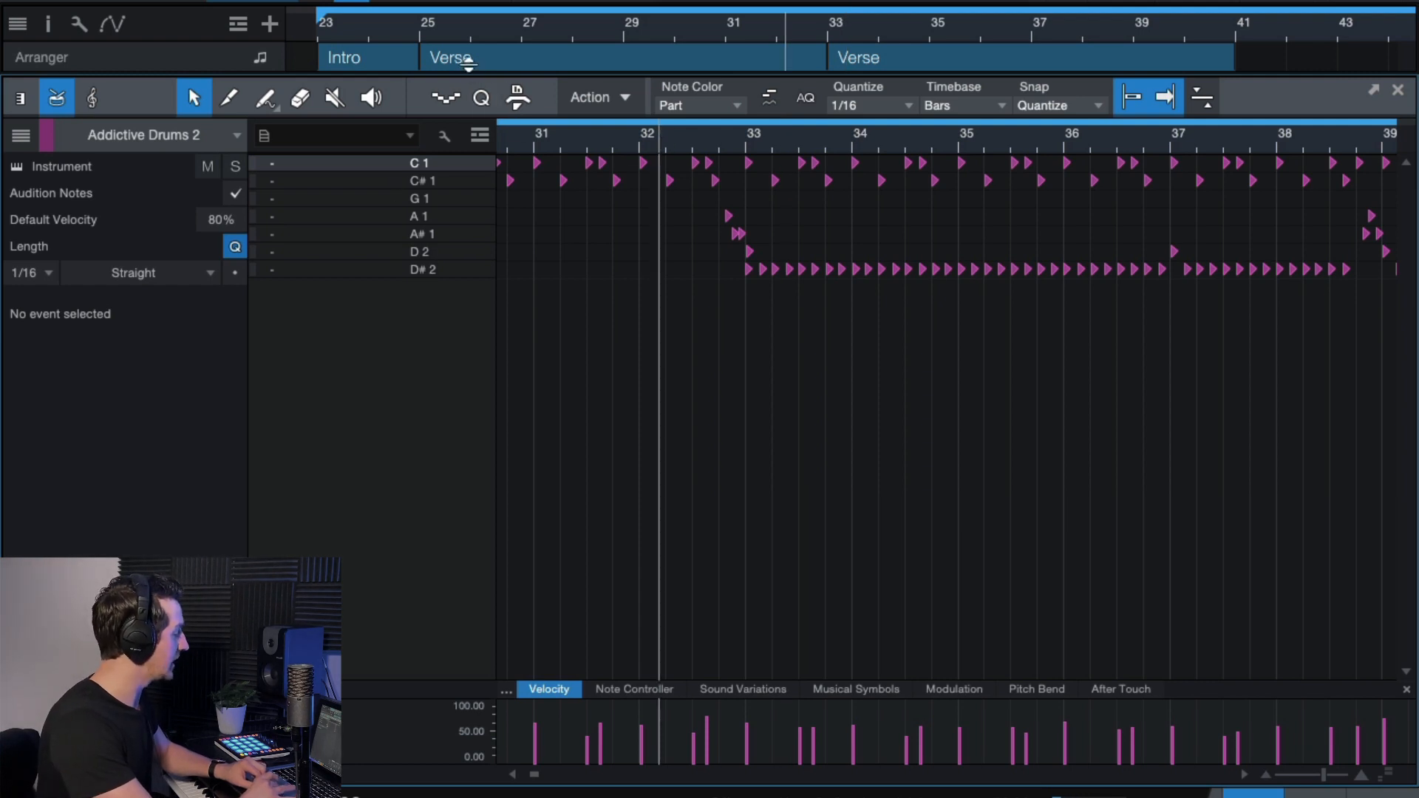
drag(470, 73, 470, 174)
Solo the Addictive Drums 2 track and scroll the editor to its fills.
click(89, 94)
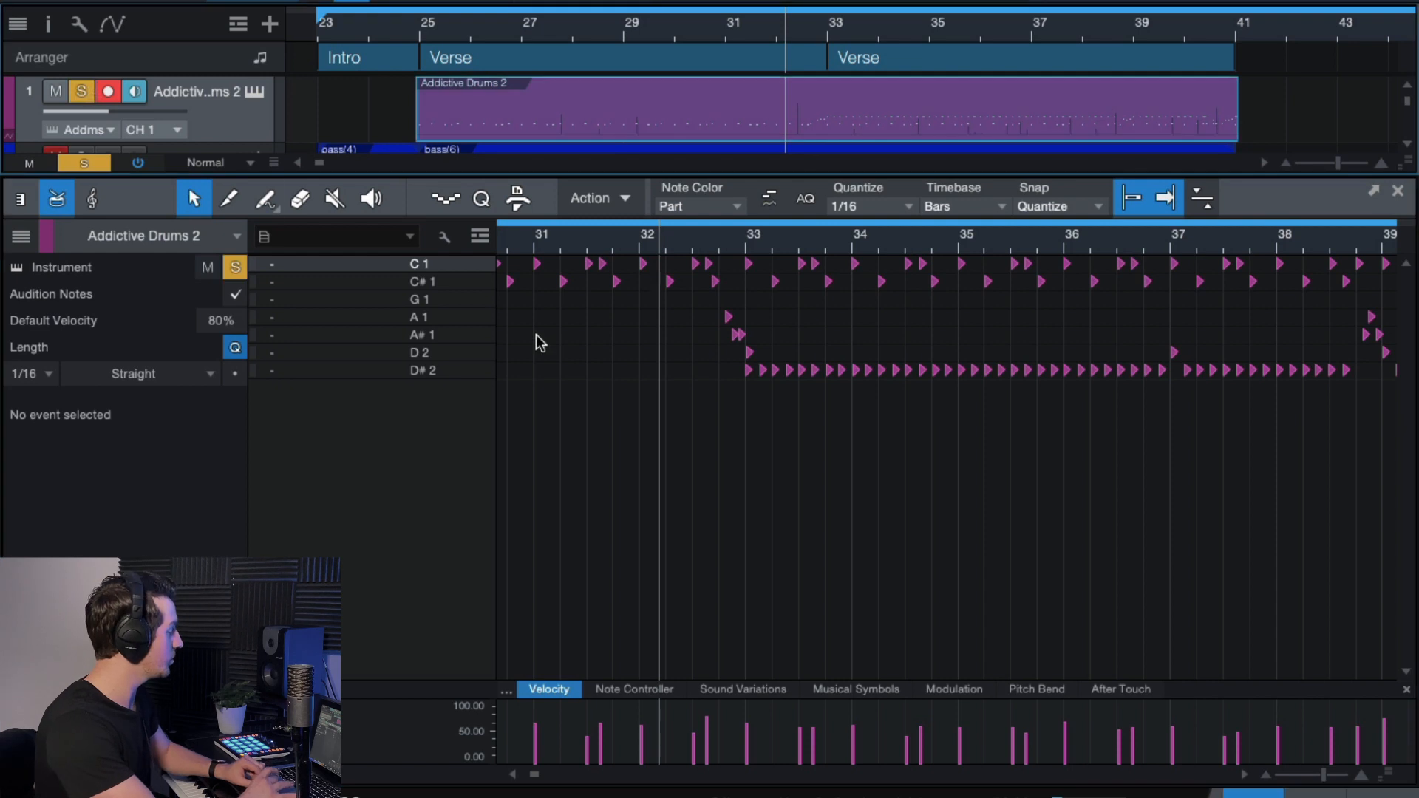
scroll(741, 392, up, 4)
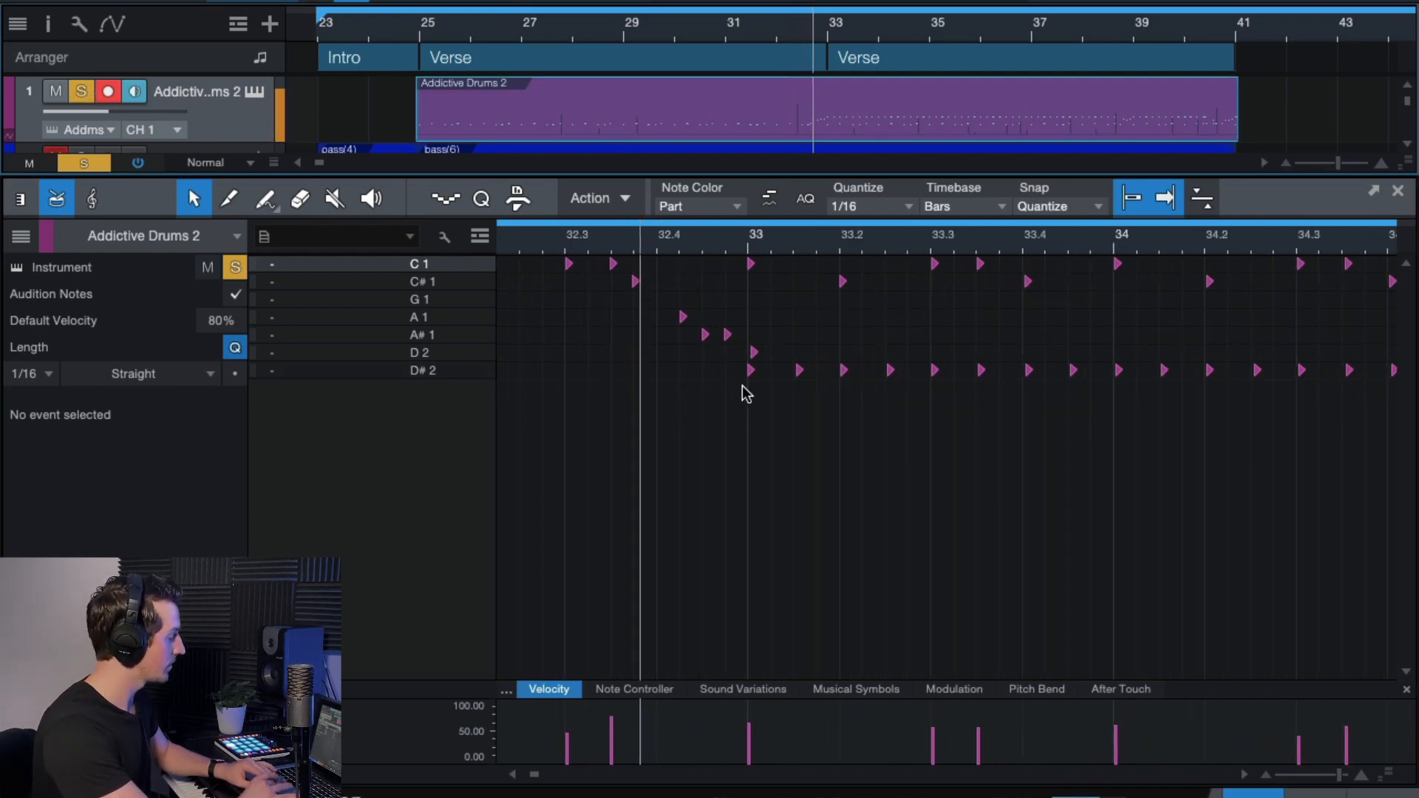
scroll(742, 384, up, 2)
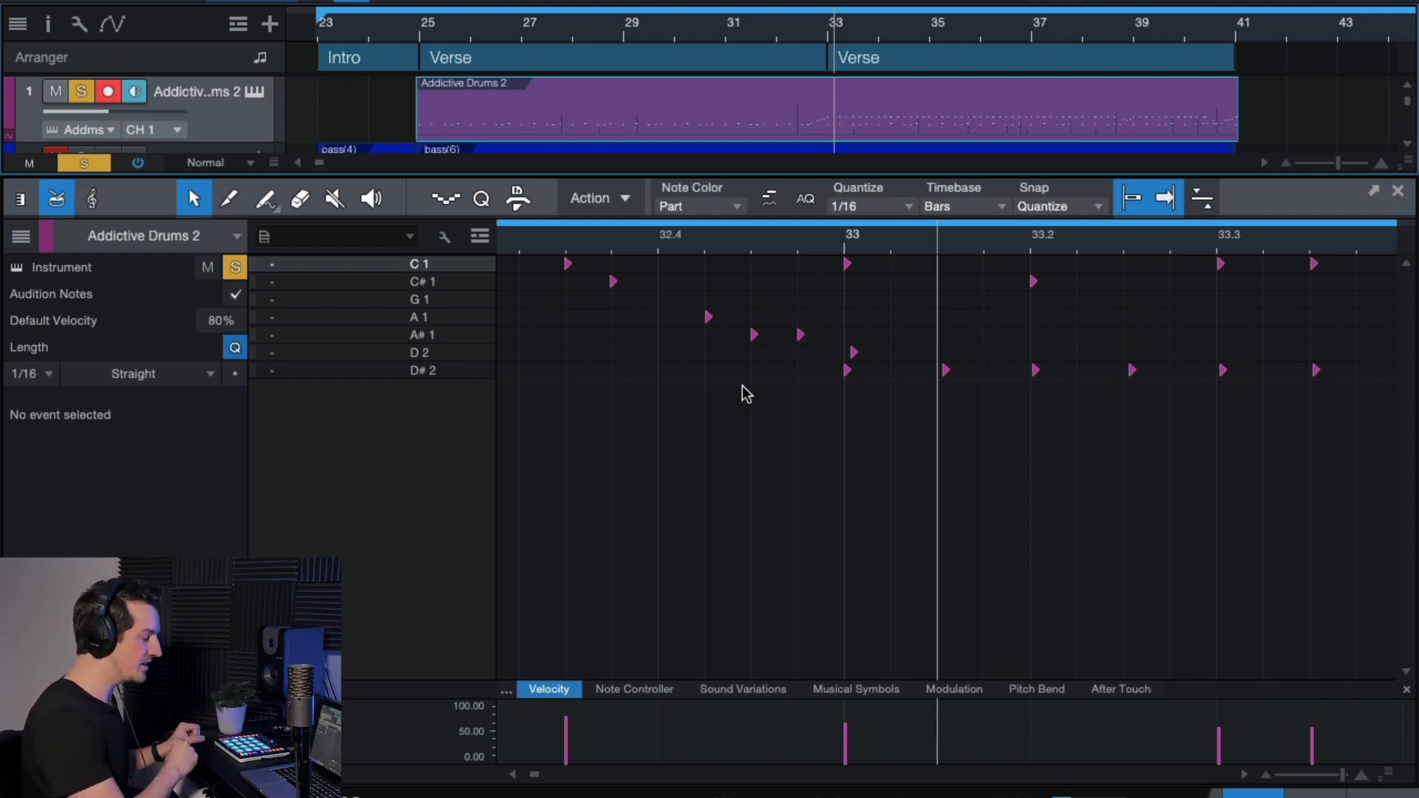
scroll(723, 306, up, 2)
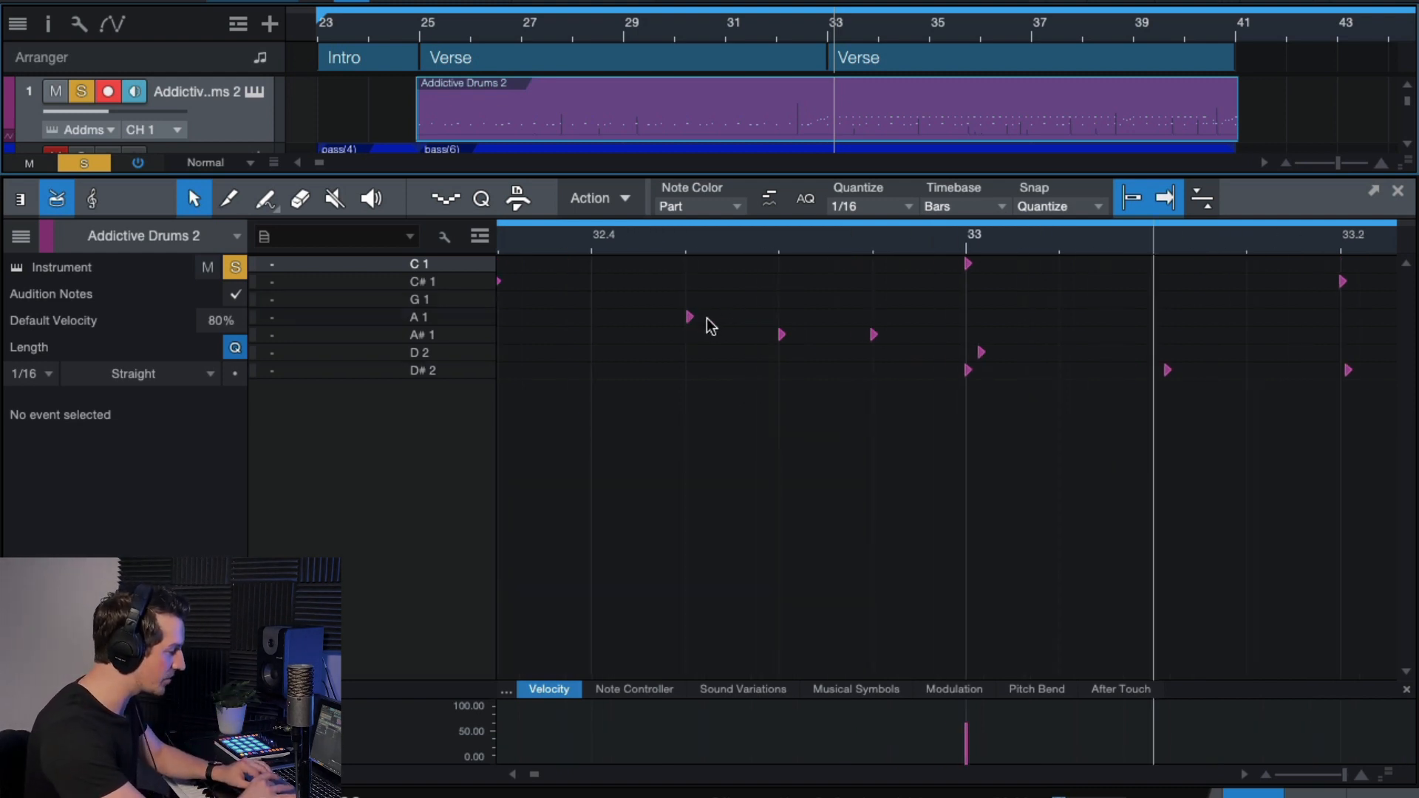
scroll(769, 355, down, 4)
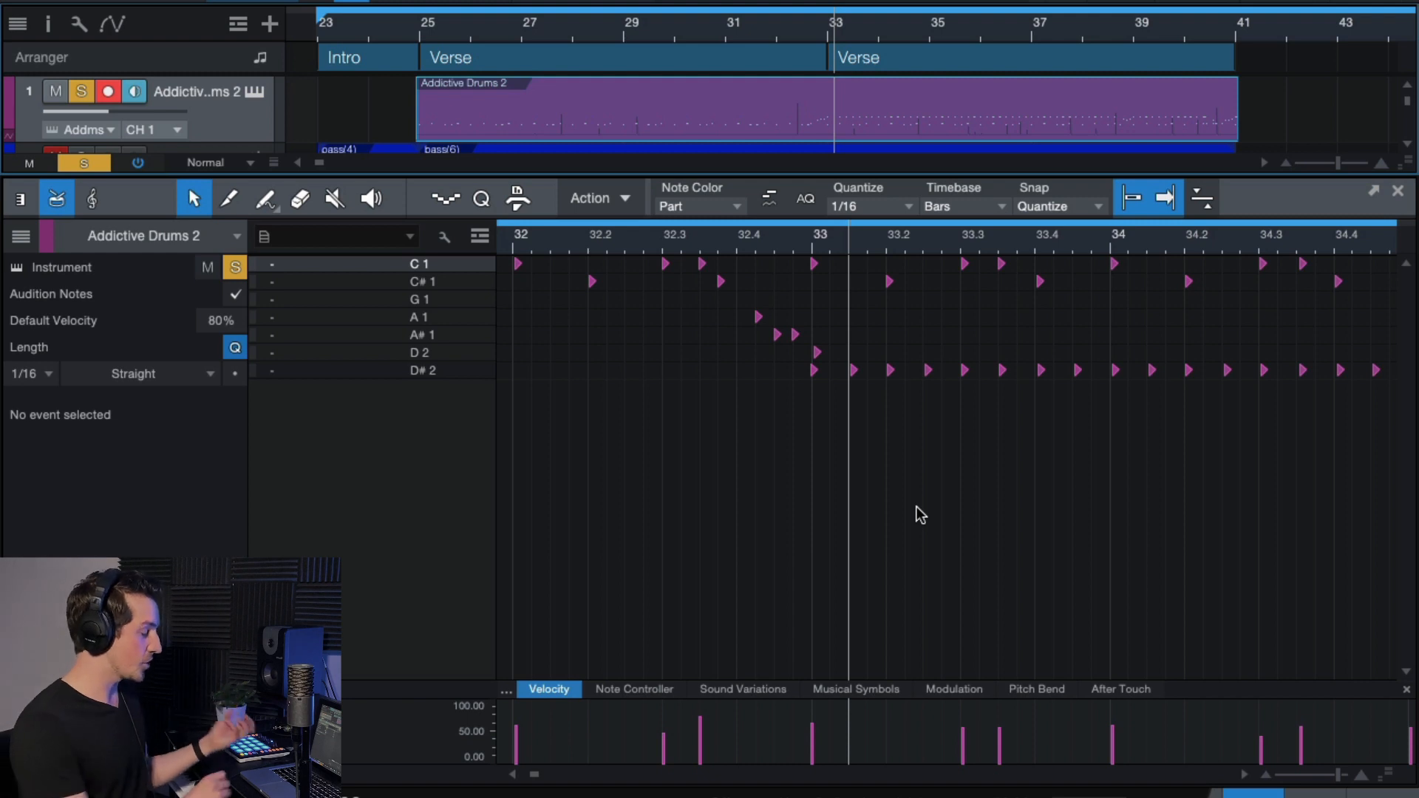
scroll(916, 510, down, 6)
scroll(918, 513, right, 5)
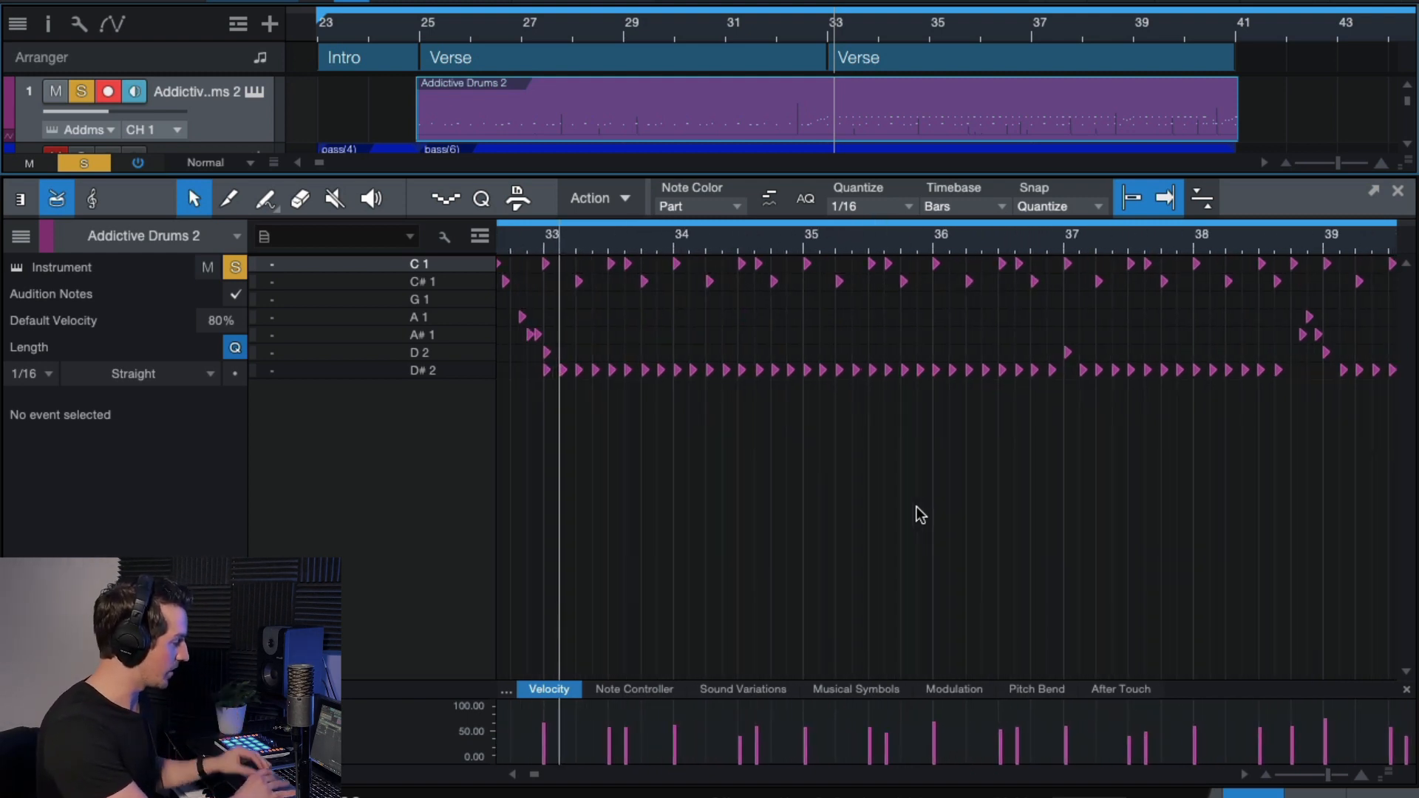
scroll(920, 514, down, 1)
Play the drums from around bar 38.5, re-enable autoscroll, and close the note editor with F2.
click(1228, 236)
key(space)
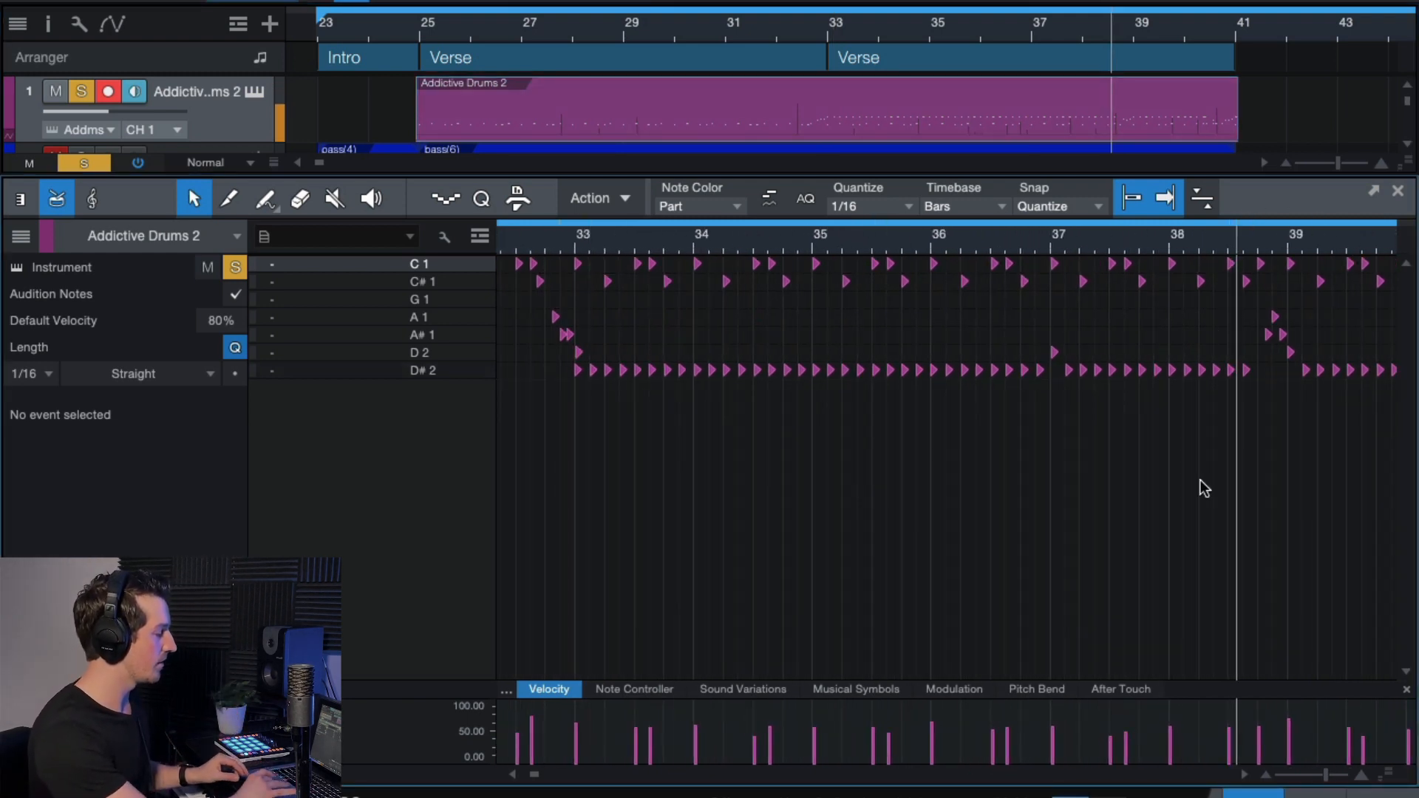
scroll(1203, 488, right, 4)
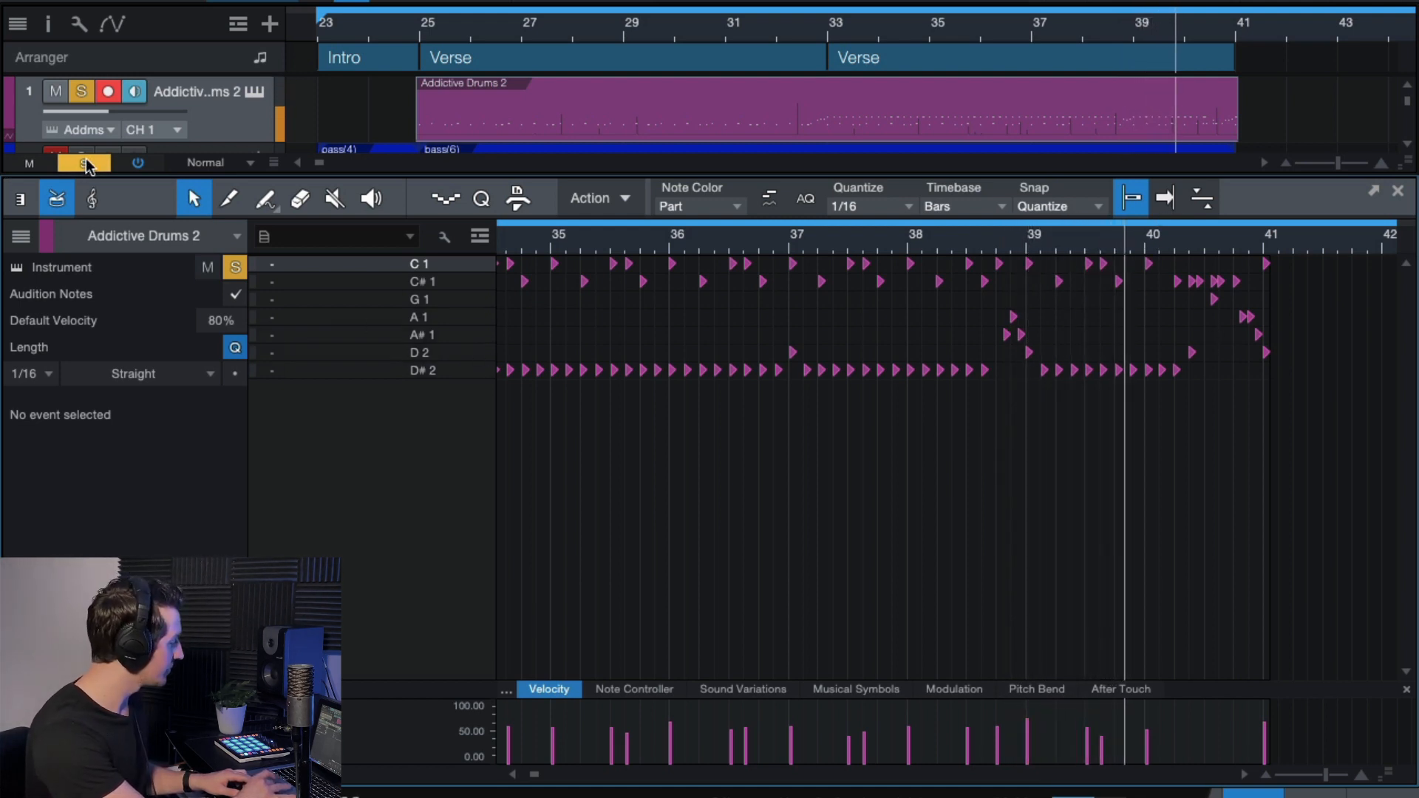
scroll(1202, 428, up, 4)
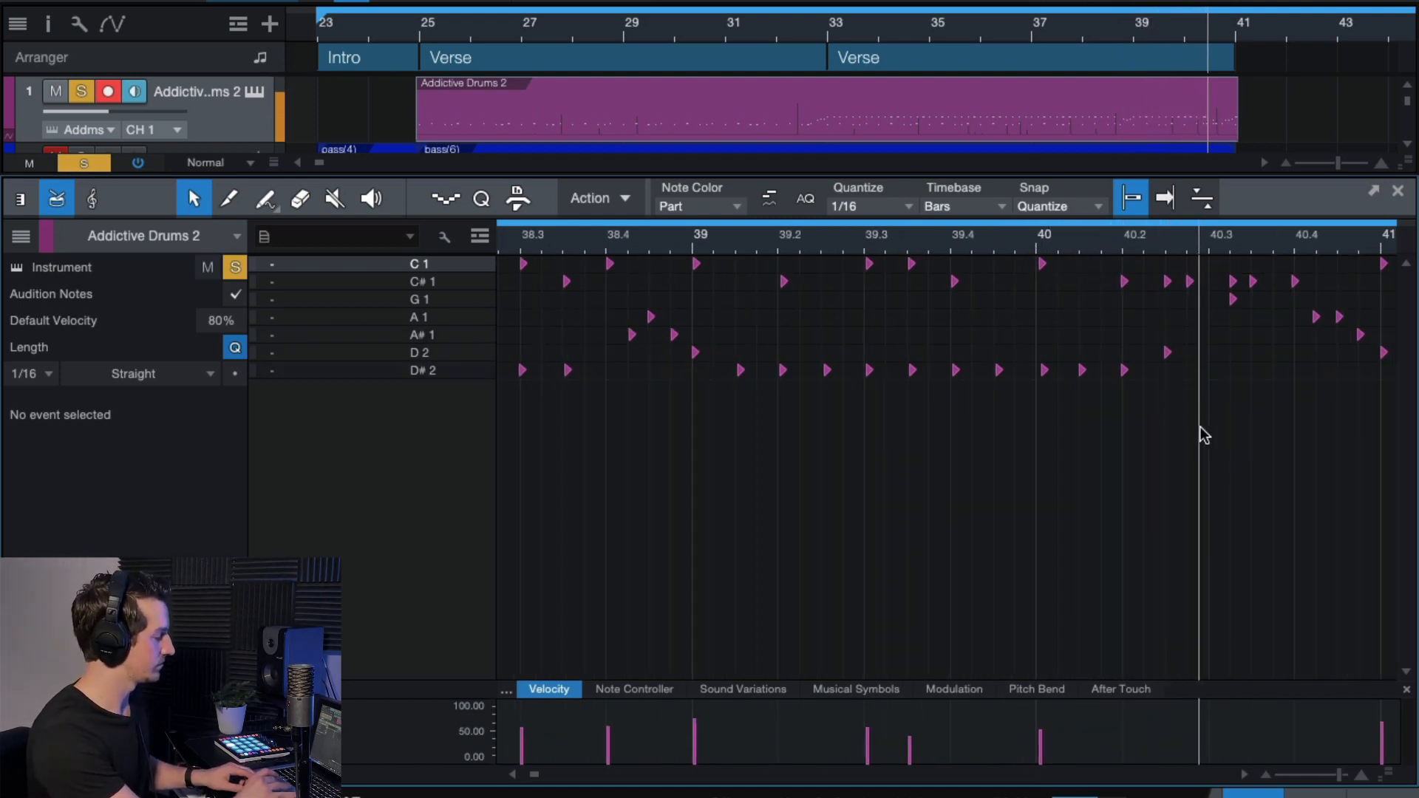
scroll(1202, 427, right, 4)
scroll(1058, 425, right, 1)
scroll(1055, 425, down, 5)
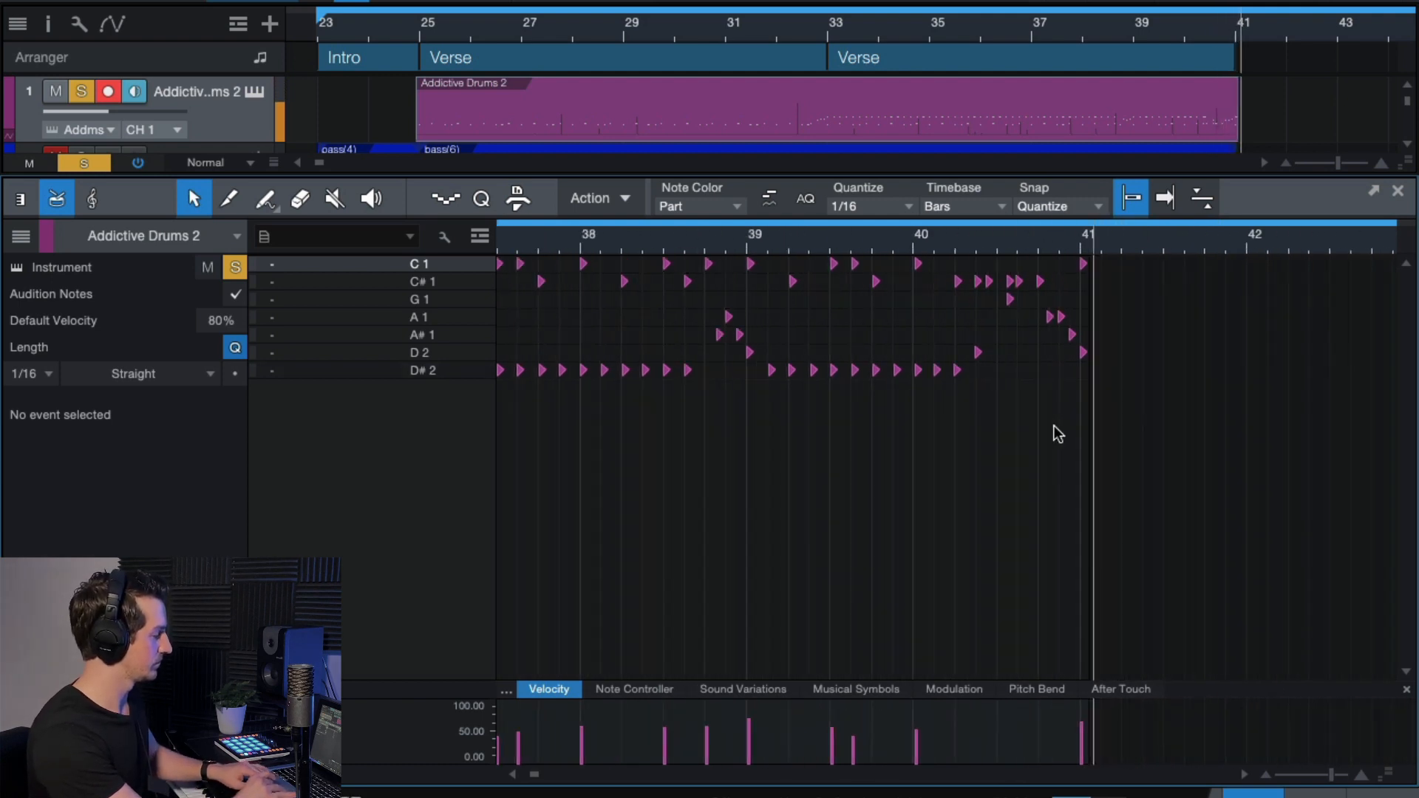
key(f)
key(F2)
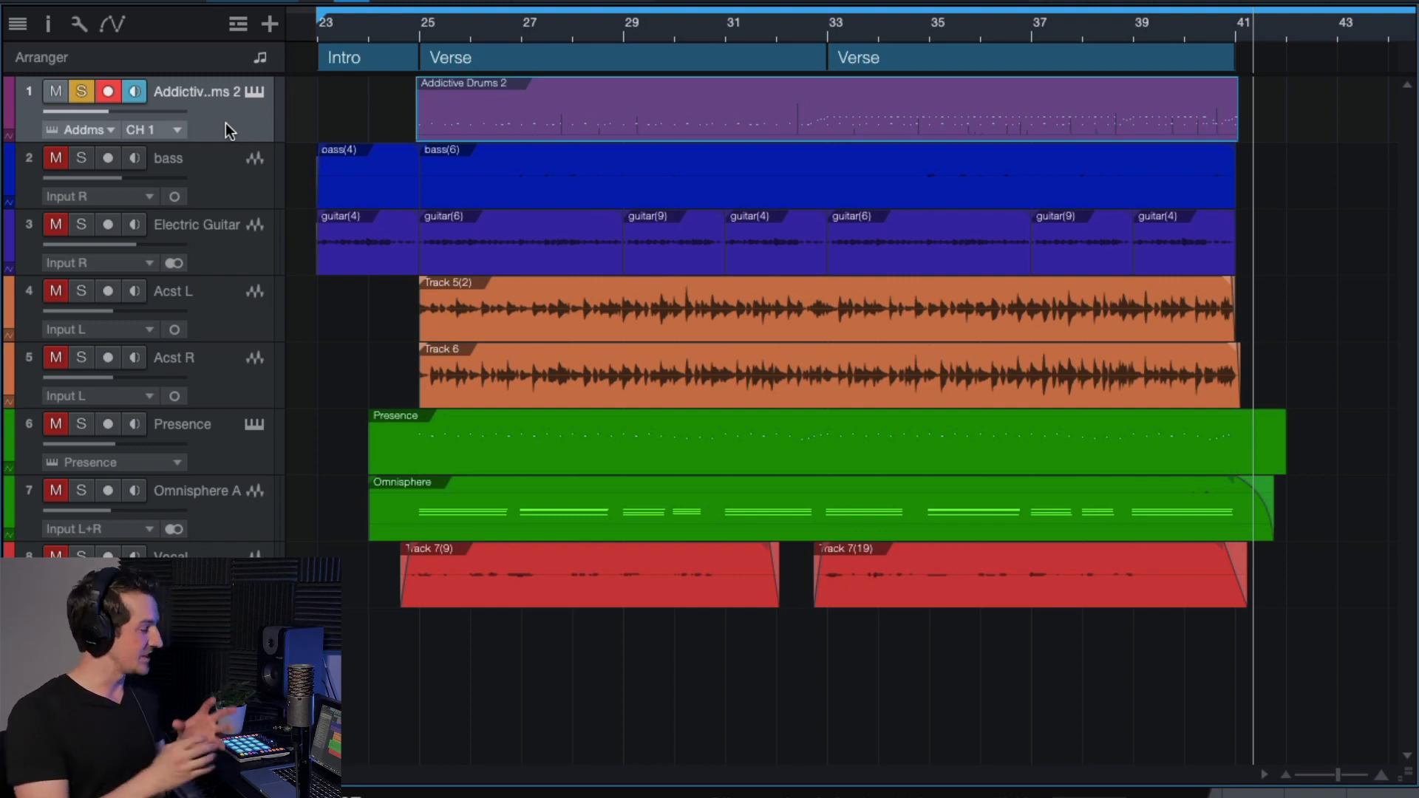
In the Console, play from bar 25, turn off the drums' Room RVB send and enable their inserts.
key(F3)
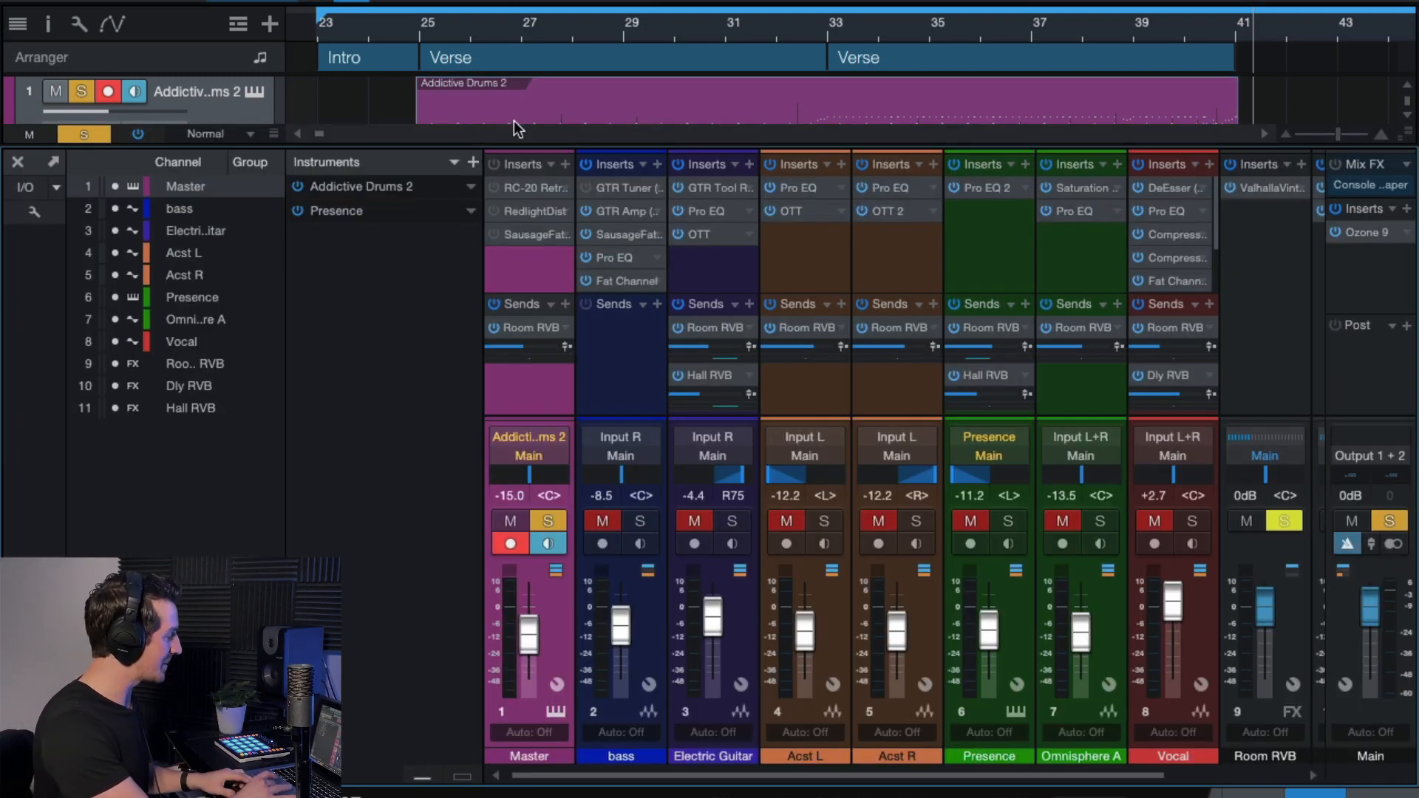
click(424, 31)
click(482, 105)
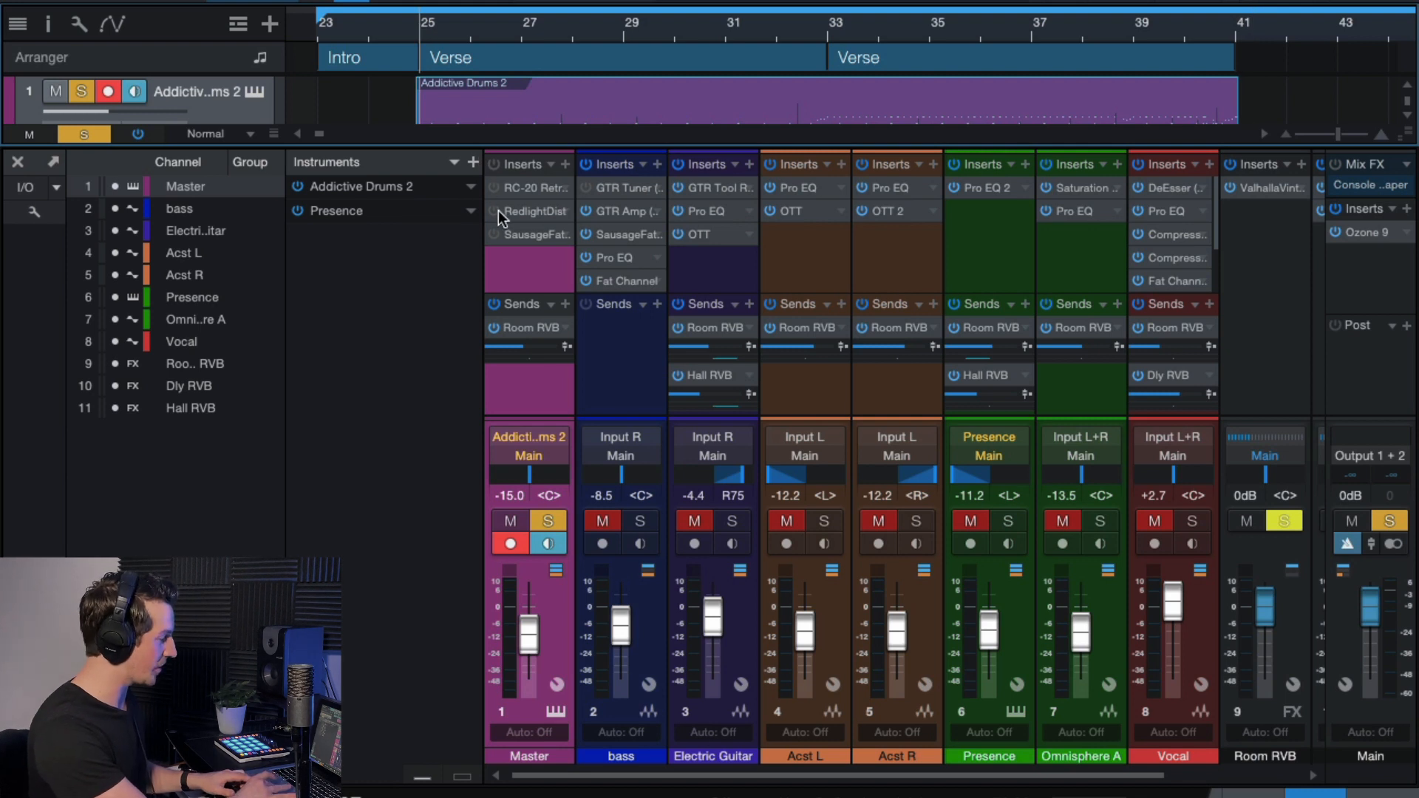
key(space)
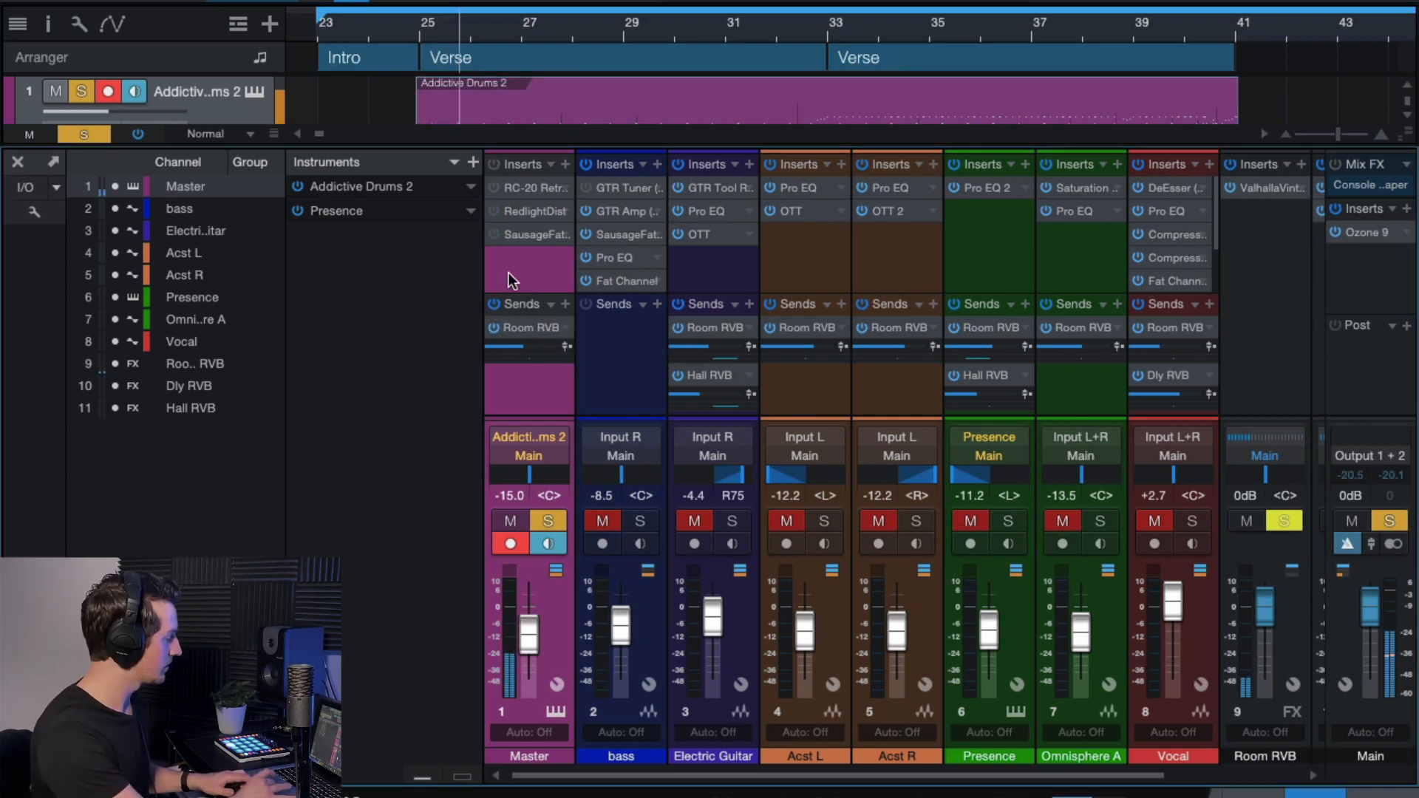
click(494, 303)
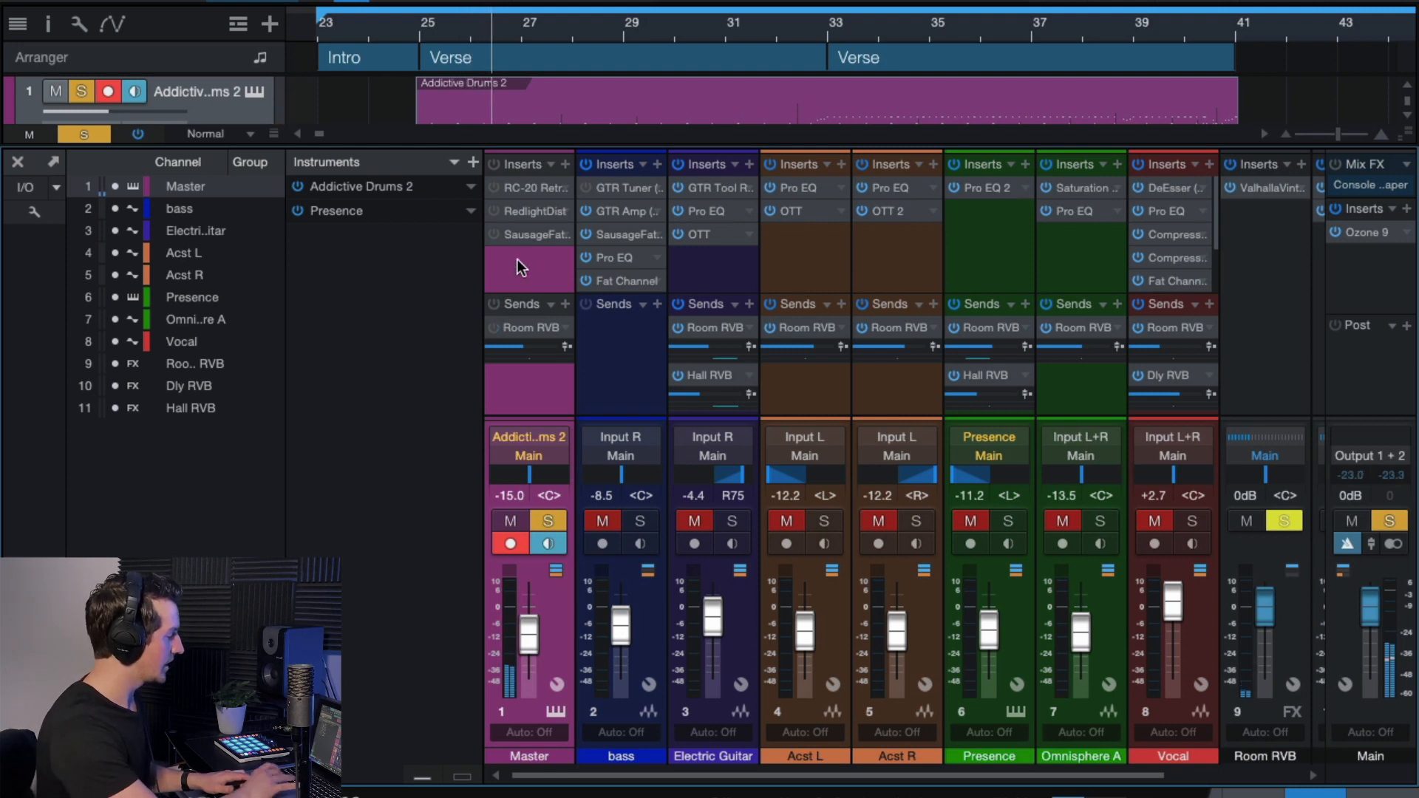
click(493, 163)
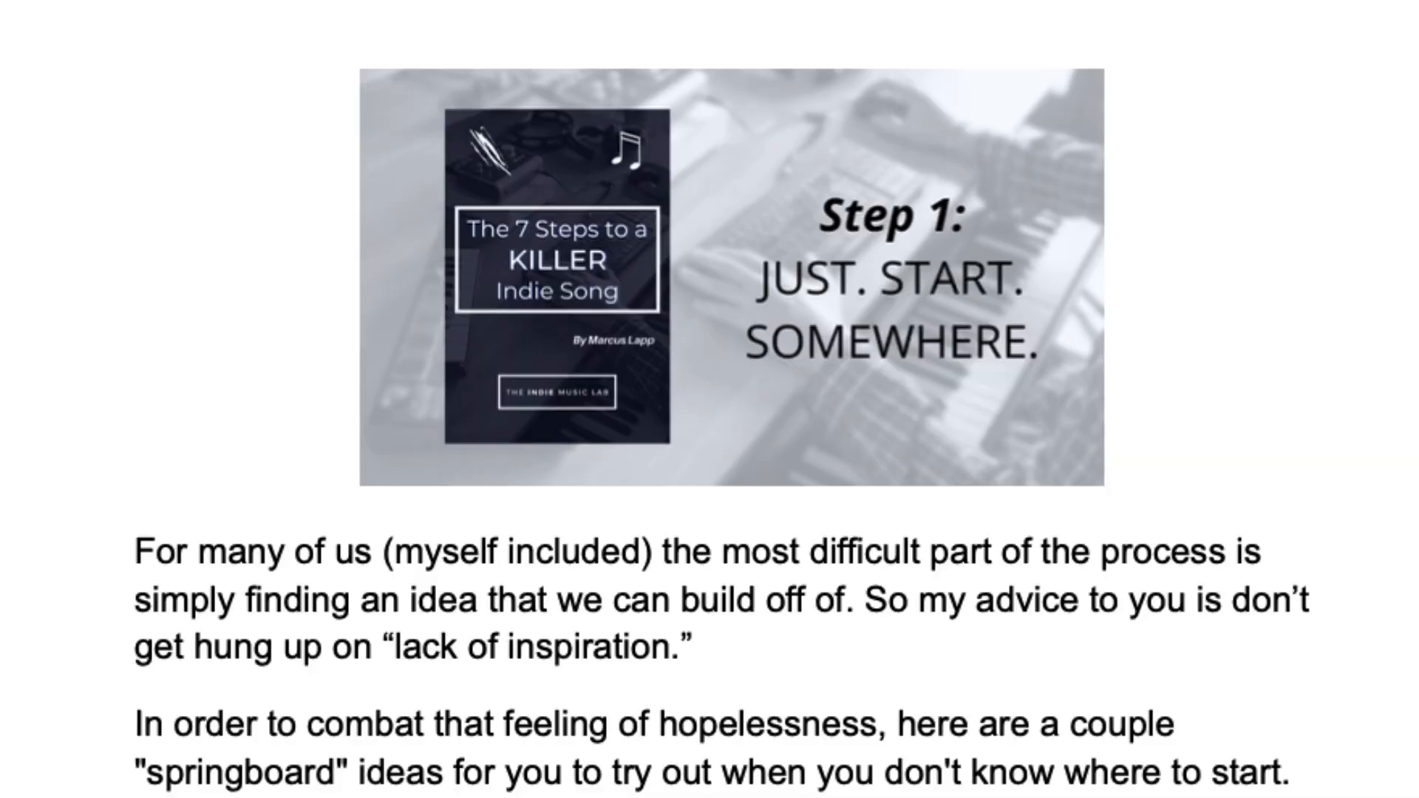
Scroll down through the springboard options until the Option 4 section is in view.
scroll(709, 399, down, 7)
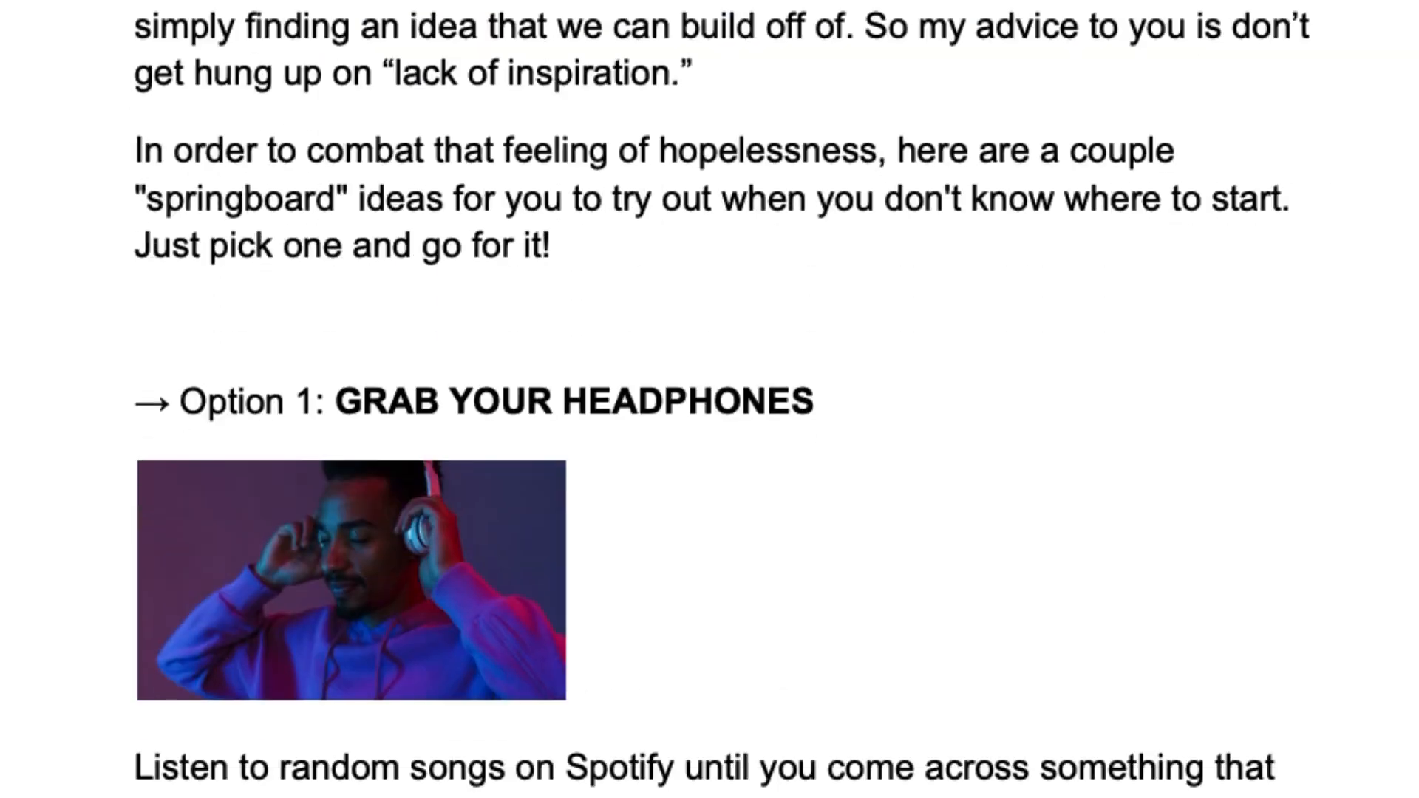
scroll(710, 399, down, 20)
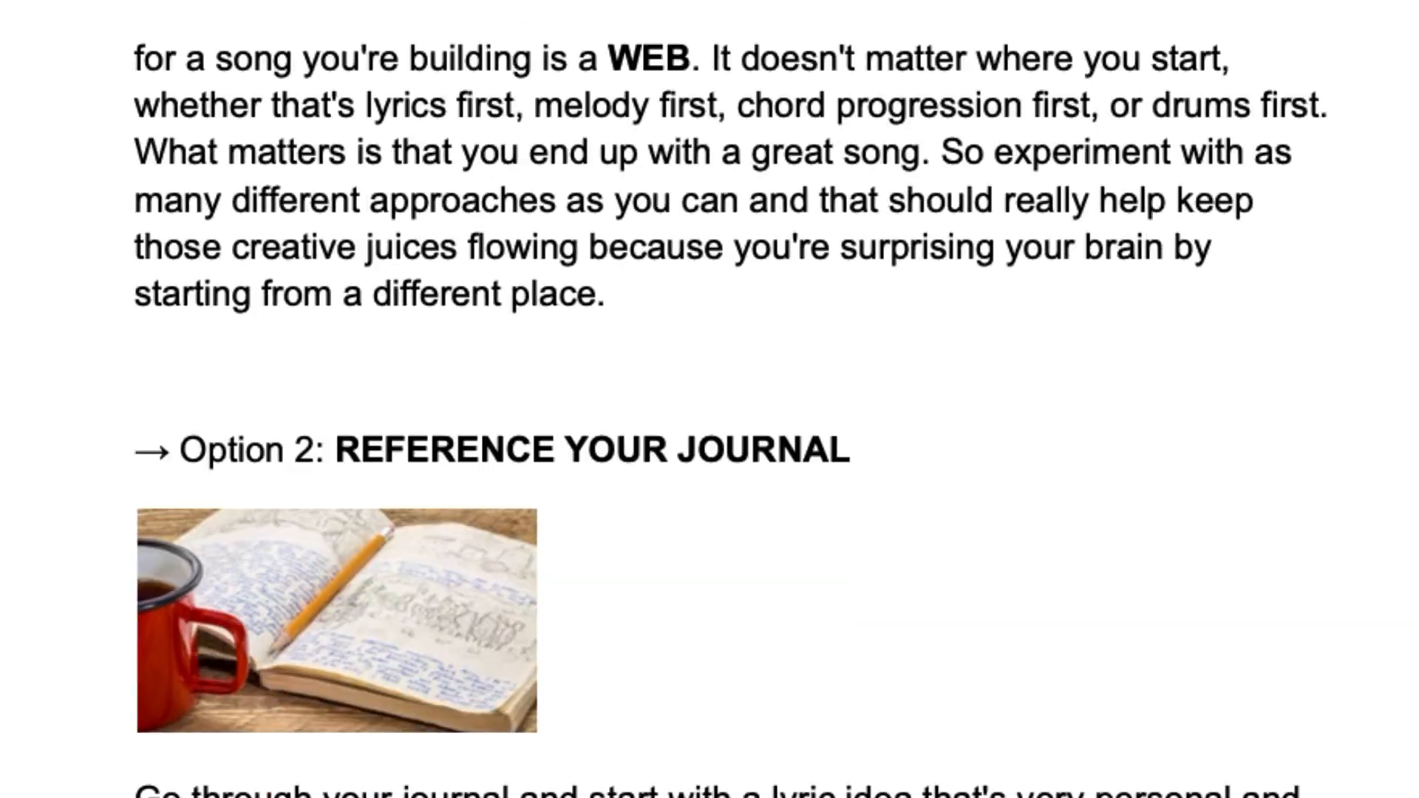
scroll(710, 399, down, 20)
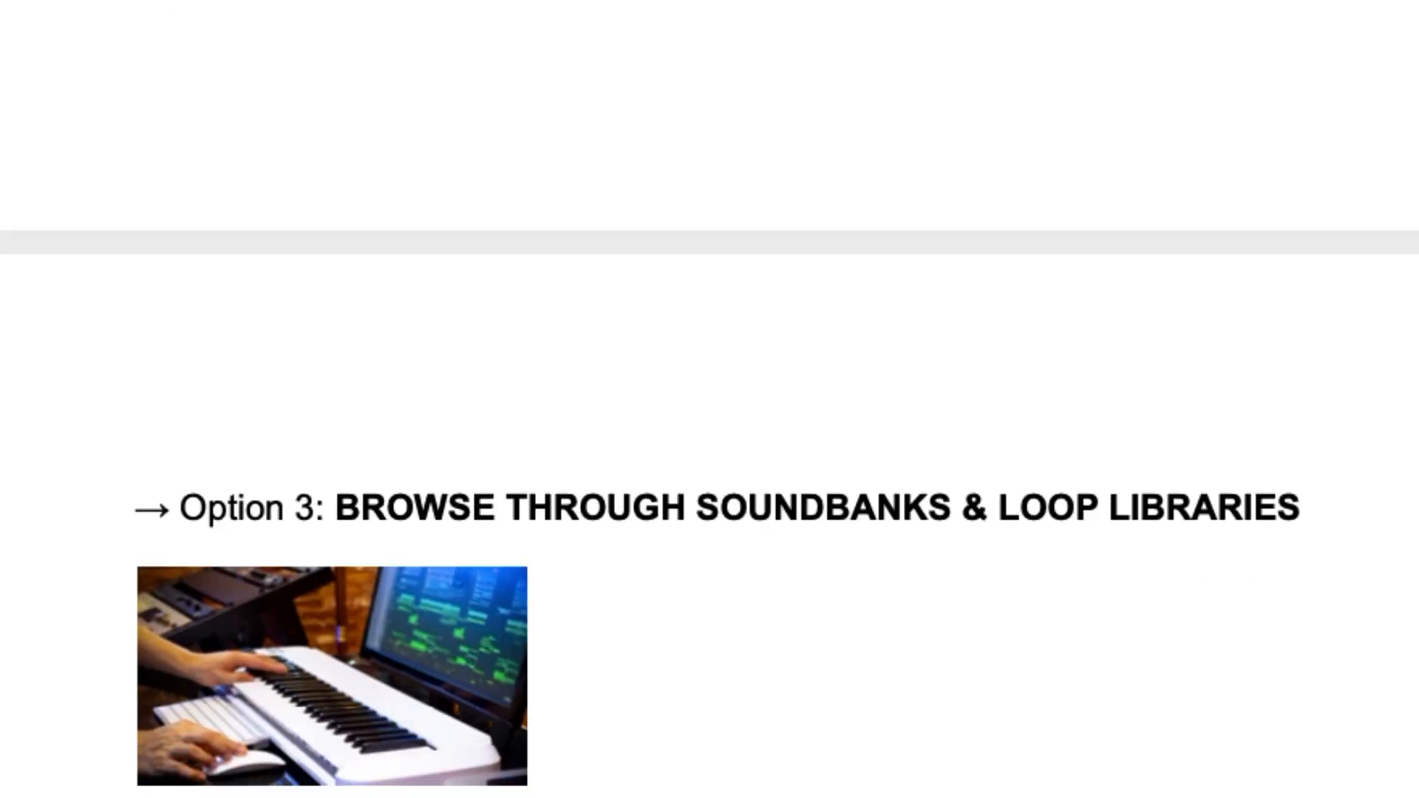
scroll(709, 399, down, 17)
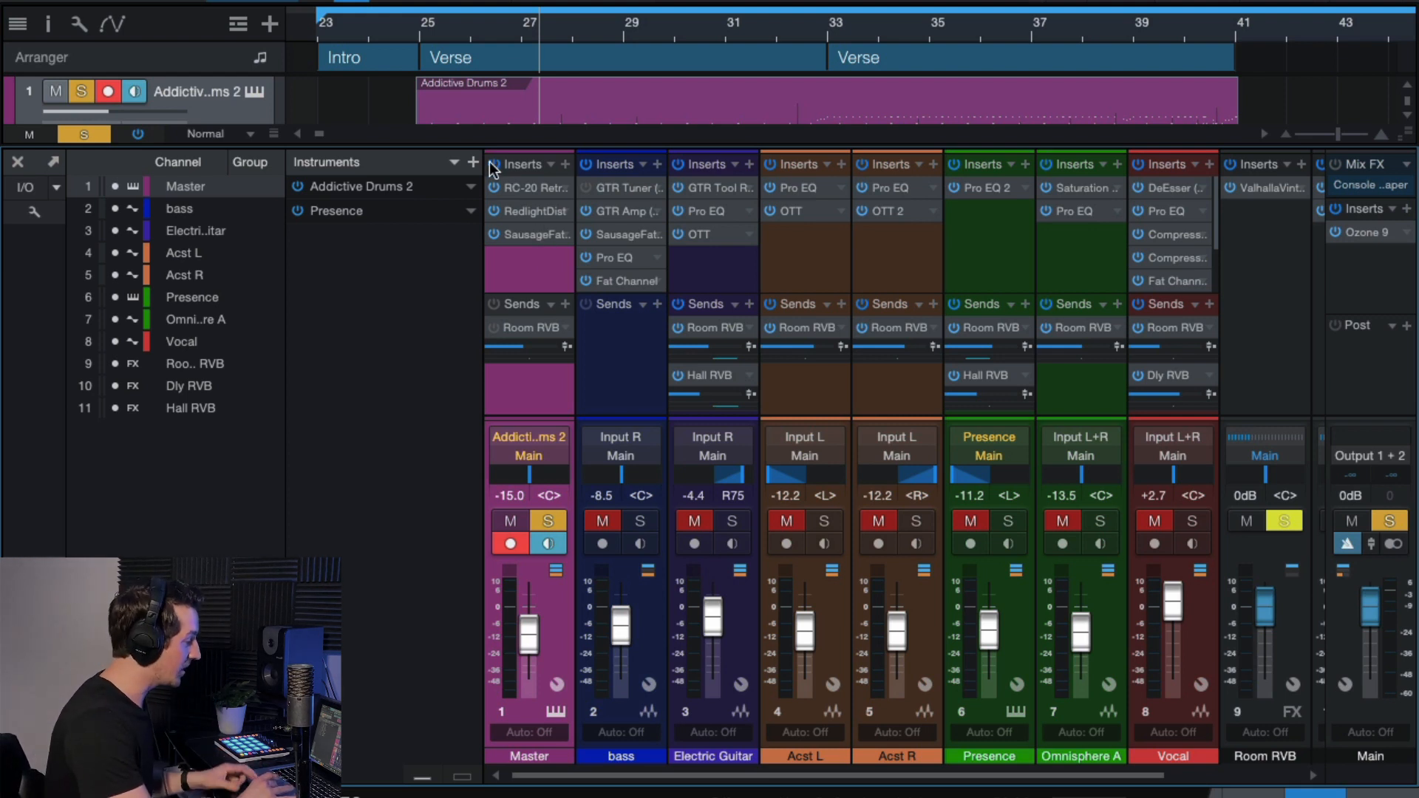
Return to bar 25, activate all Master inserts, and open the RC-20 and Addictive Drums 2 windows.
click(418, 28)
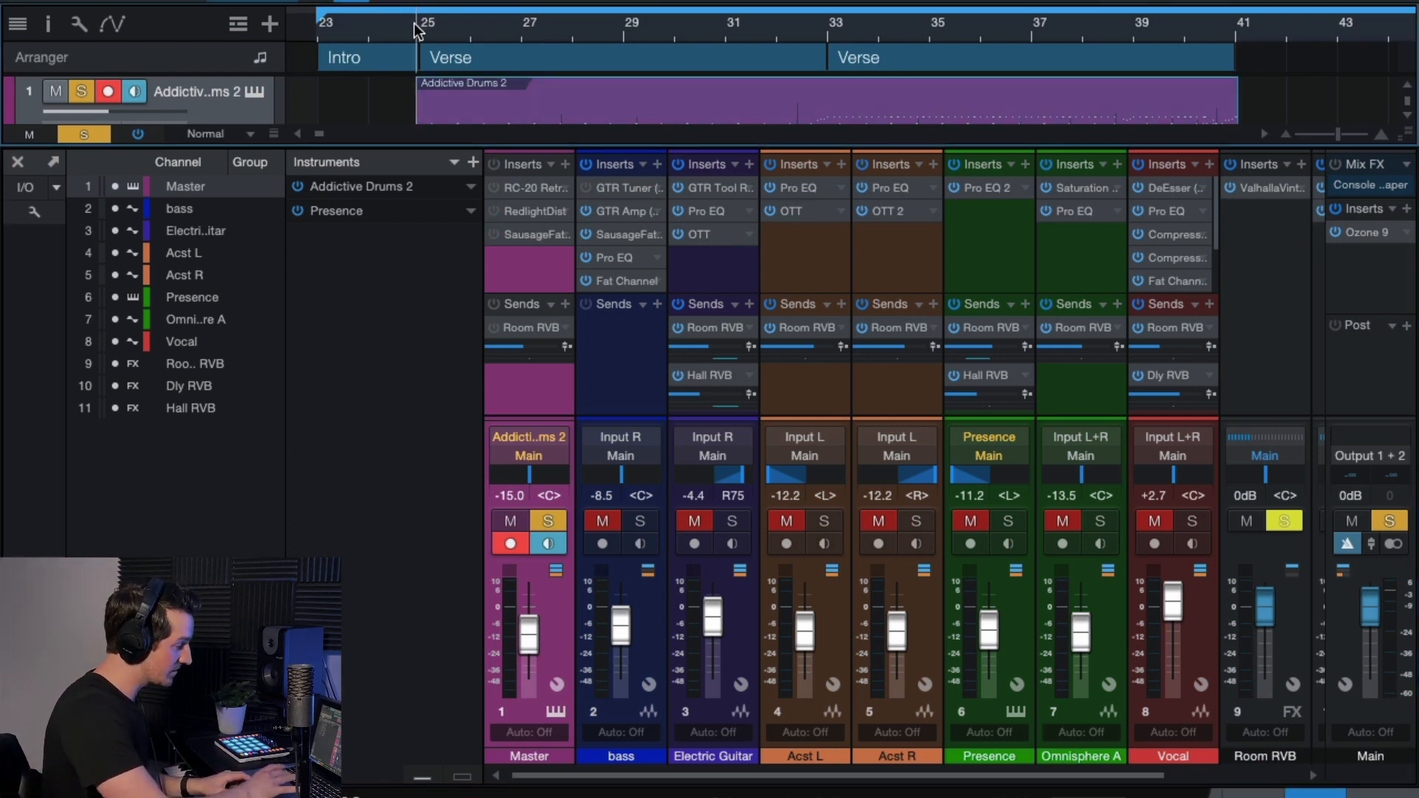
click(495, 165)
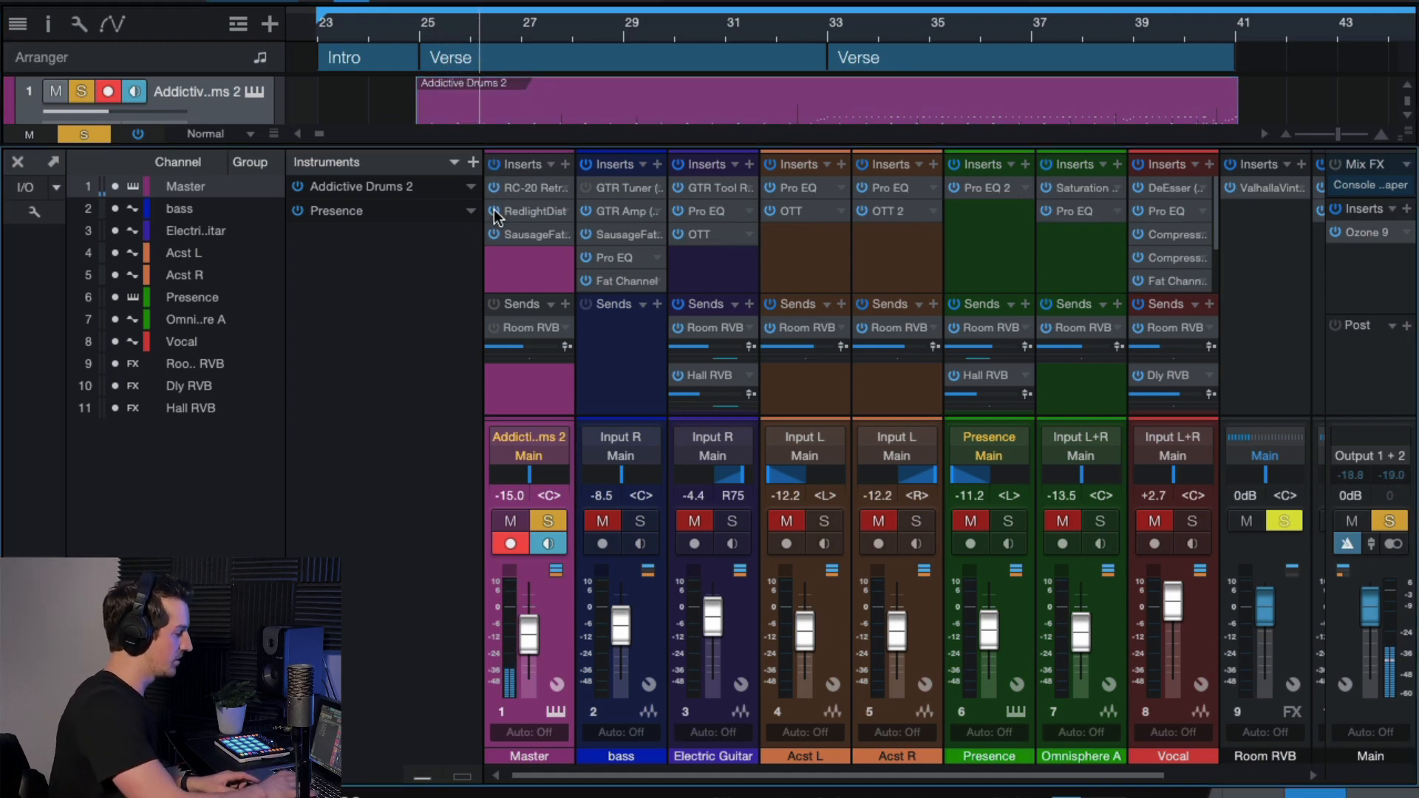
click(512, 189)
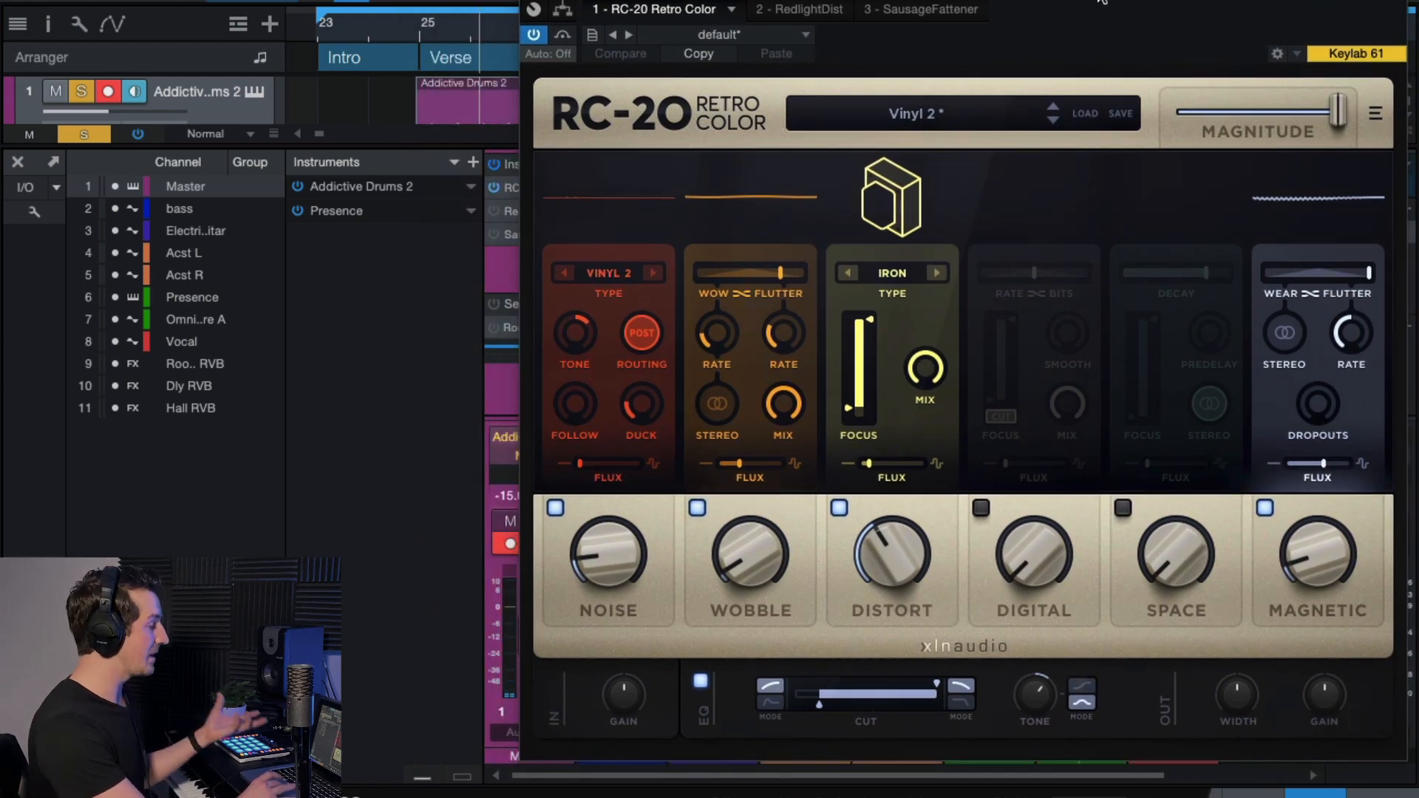
click(254, 94)
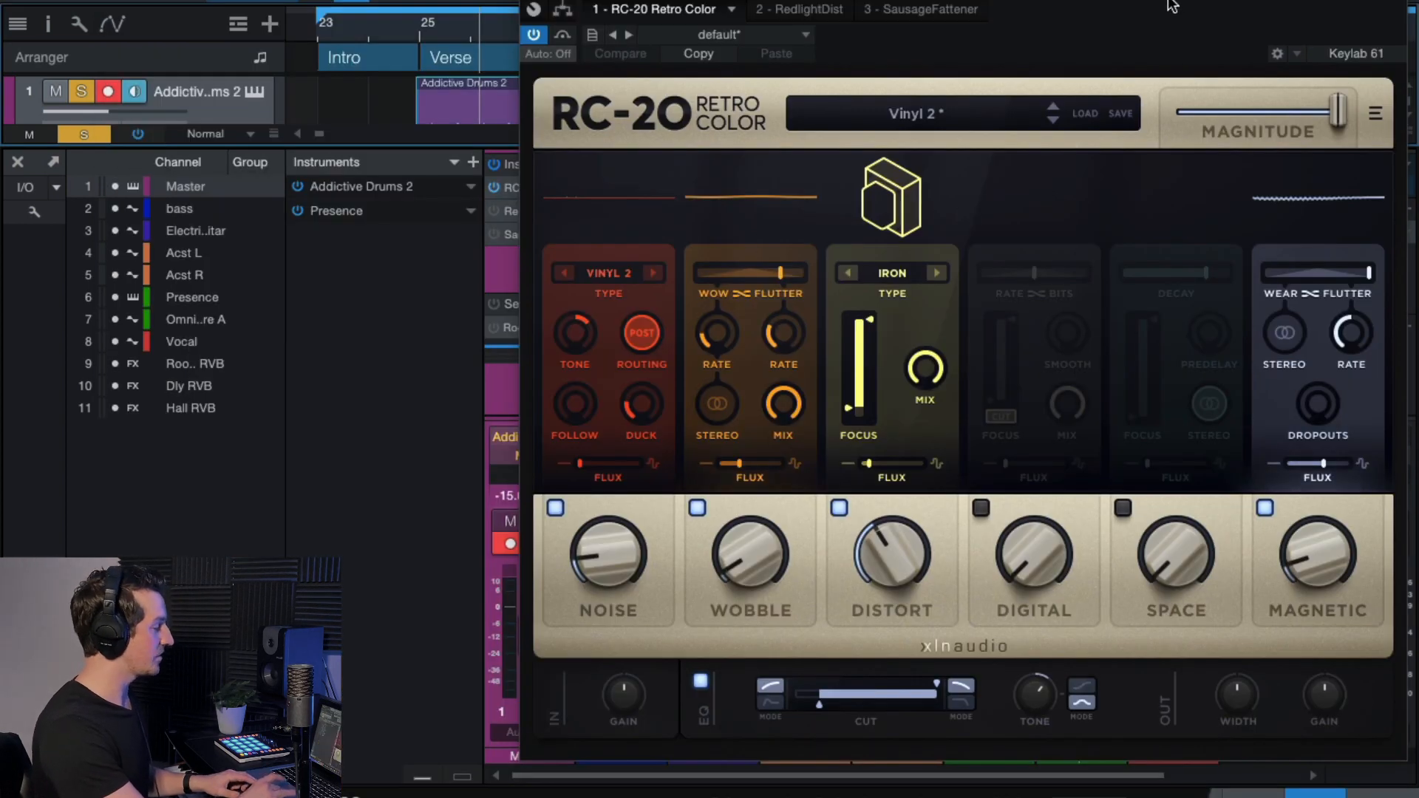
drag(1171, 6, 1166, 0)
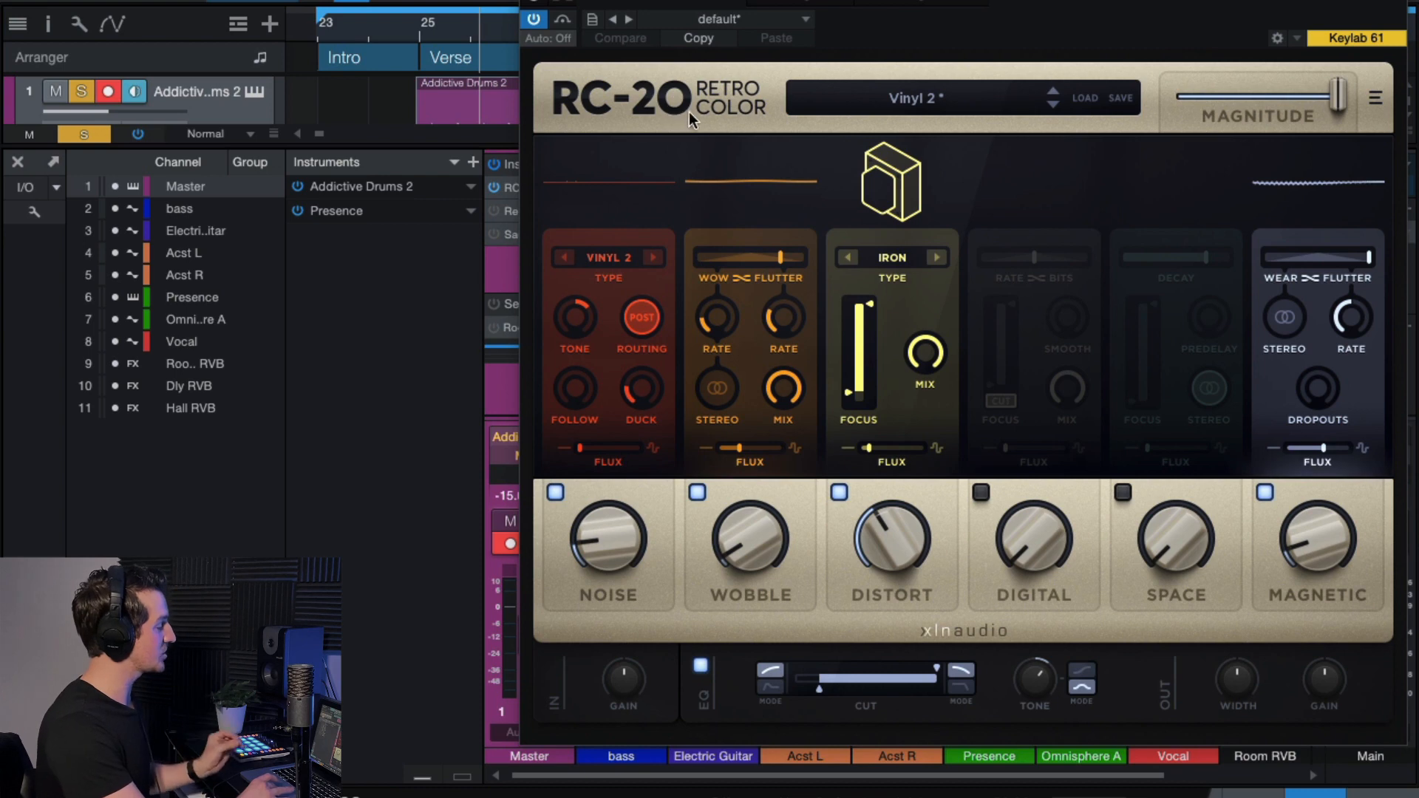
Compare the drums with RC-20 bypassed and active at bars 25 and 33, then close RC-20.
click(565, 20)
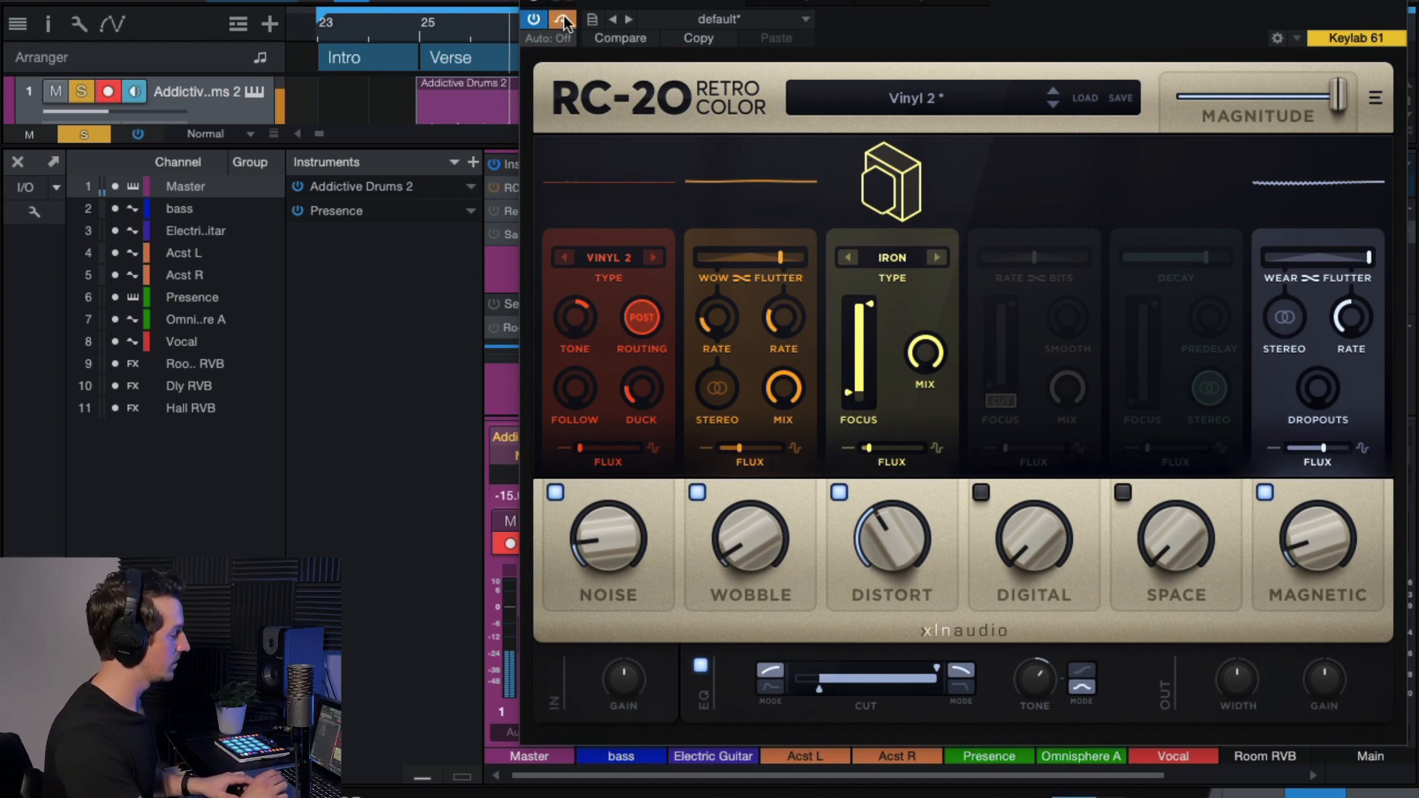
click(564, 20)
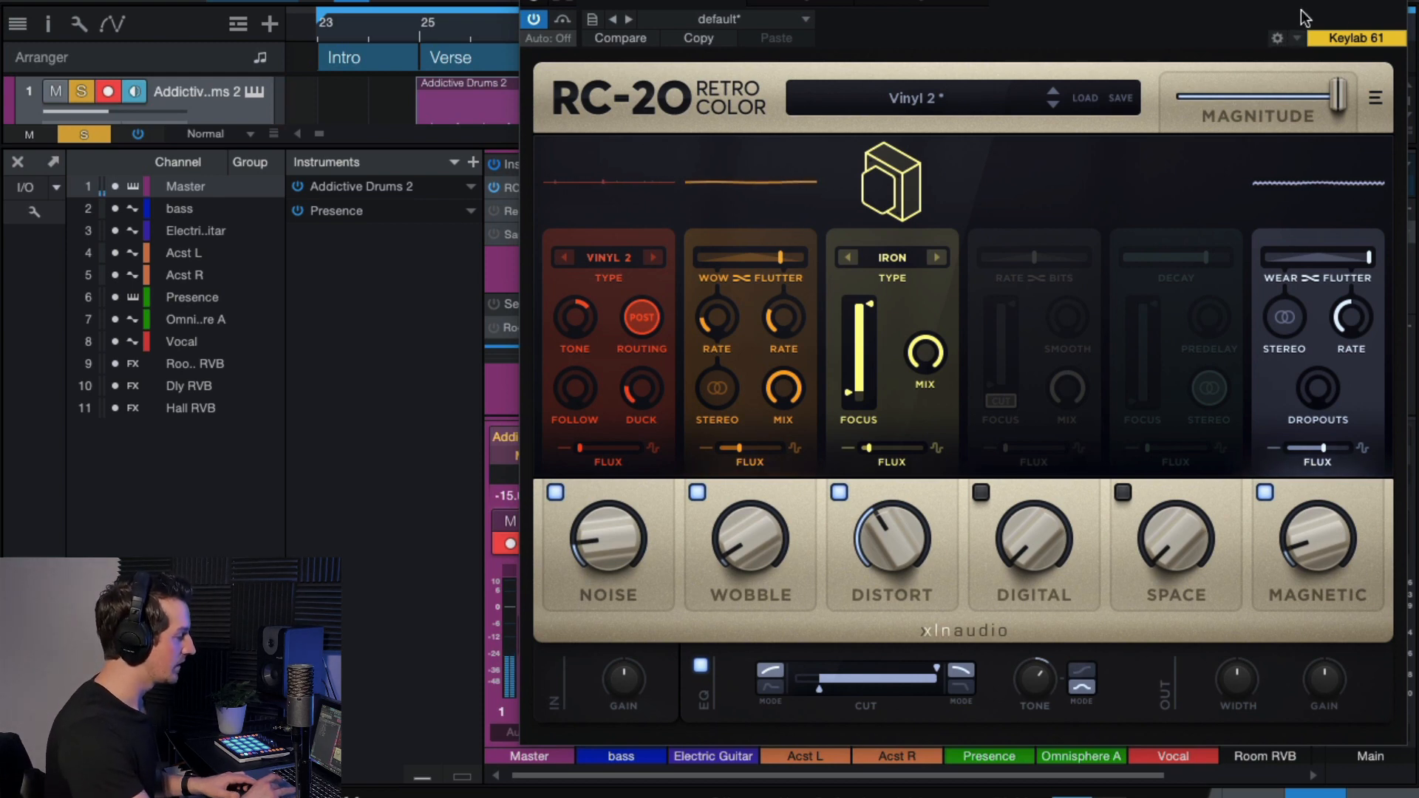
drag(1301, 15, 1301, 122)
click(824, 26)
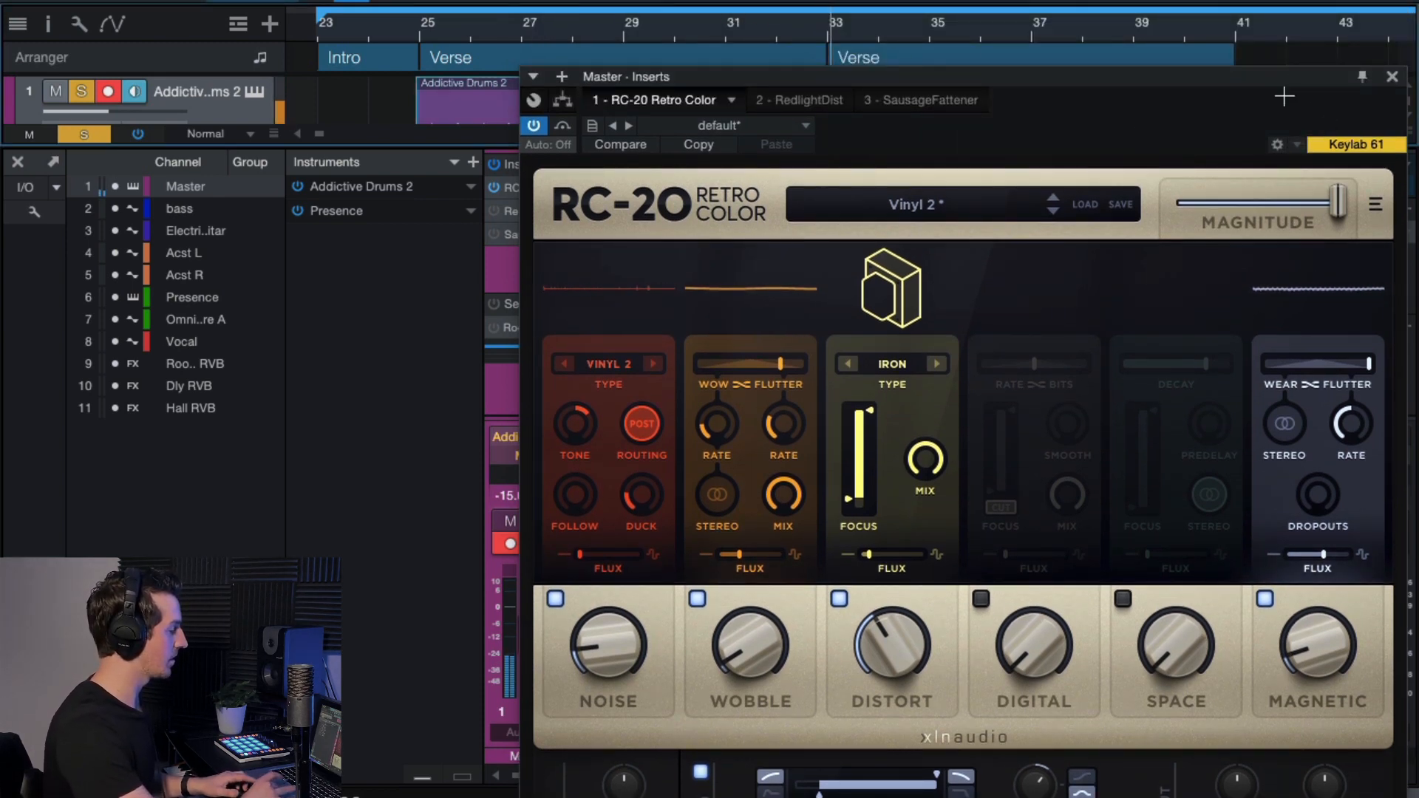
drag(1067, 99, 1067, 39)
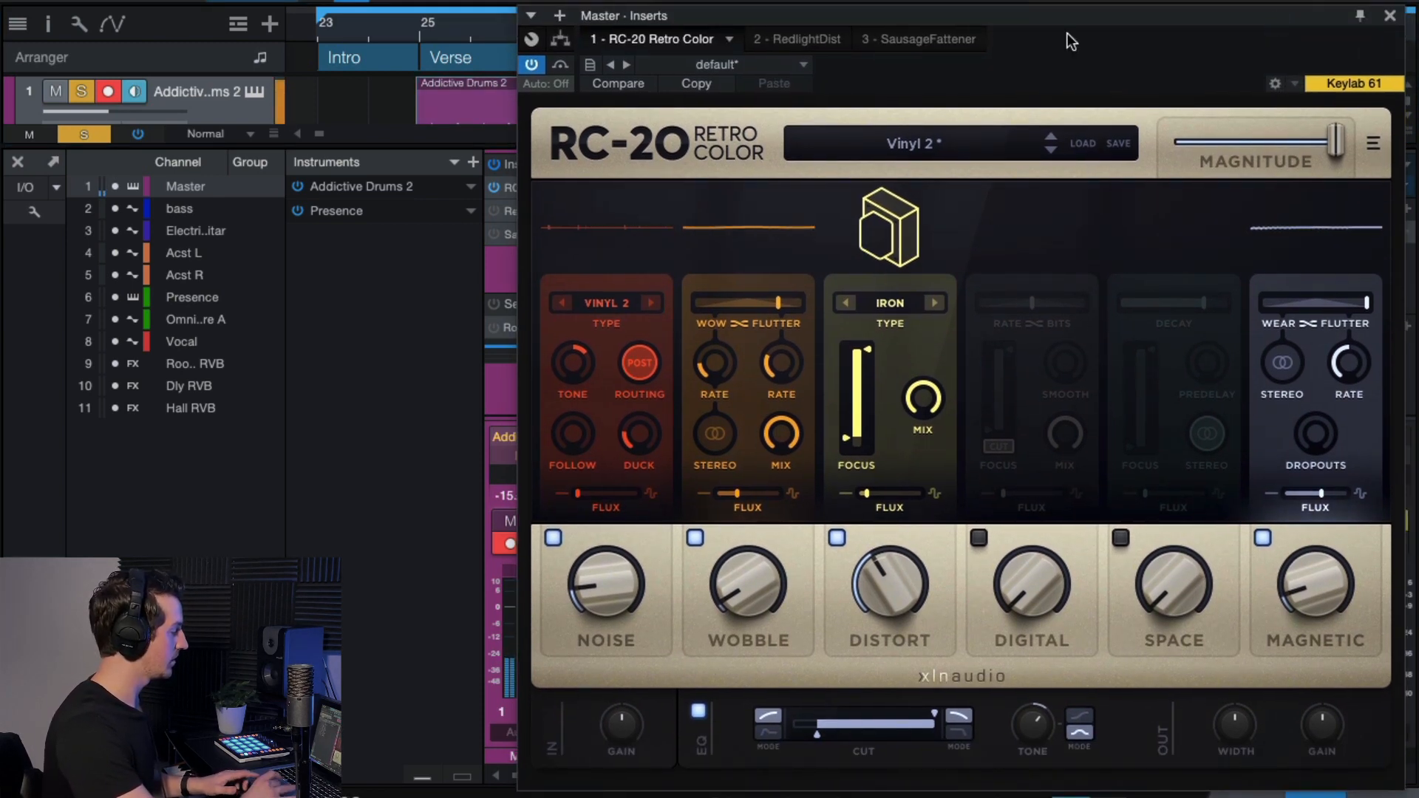
click(566, 62)
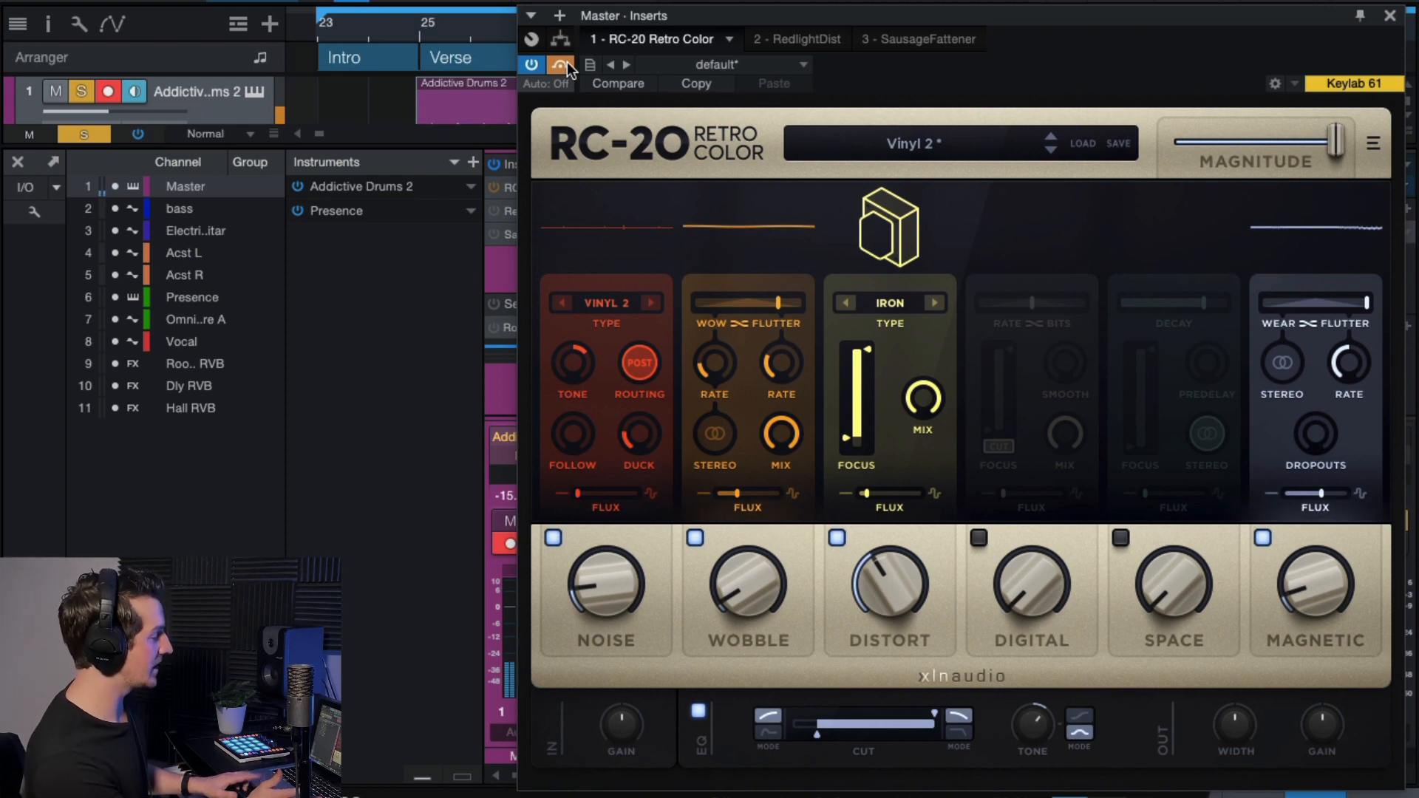
click(566, 62)
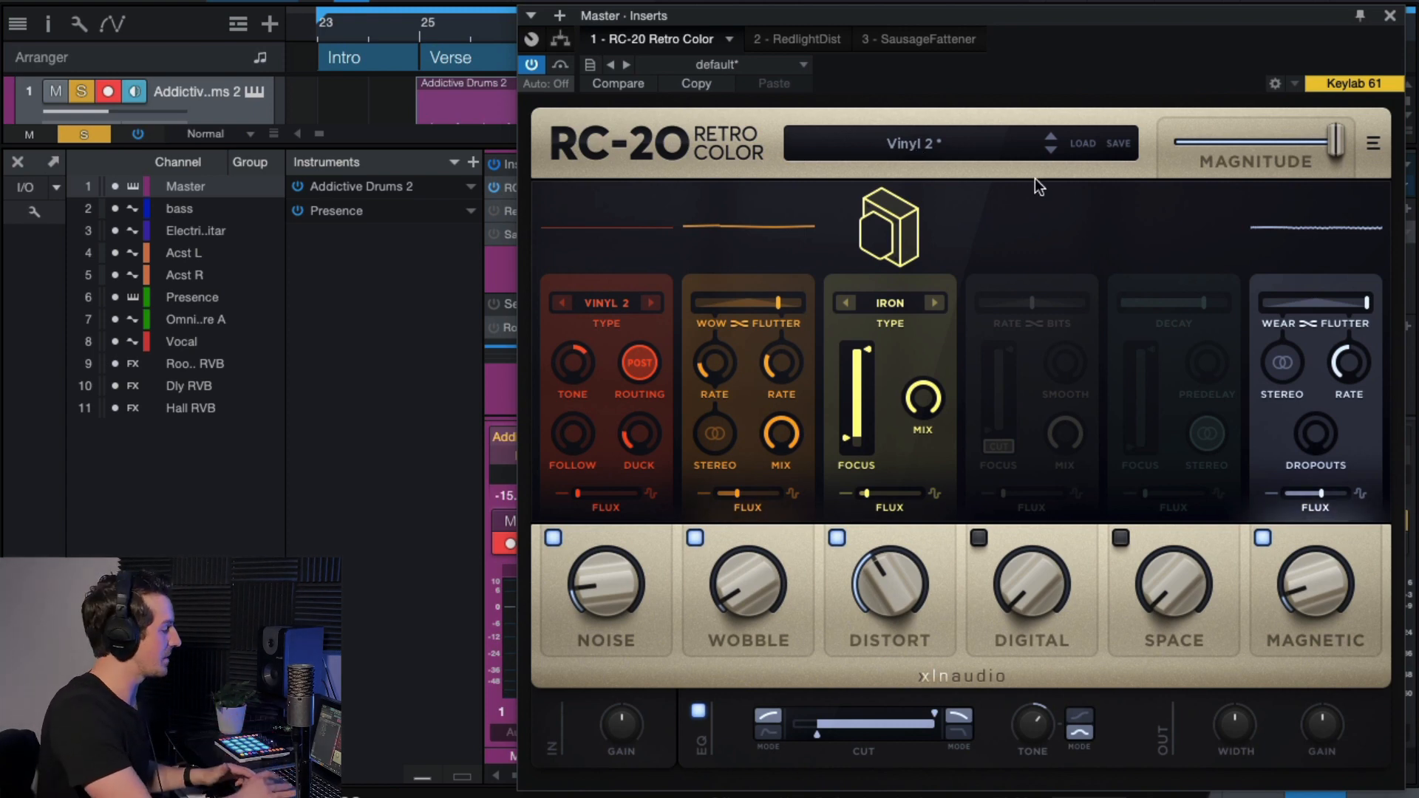
click(1389, 17)
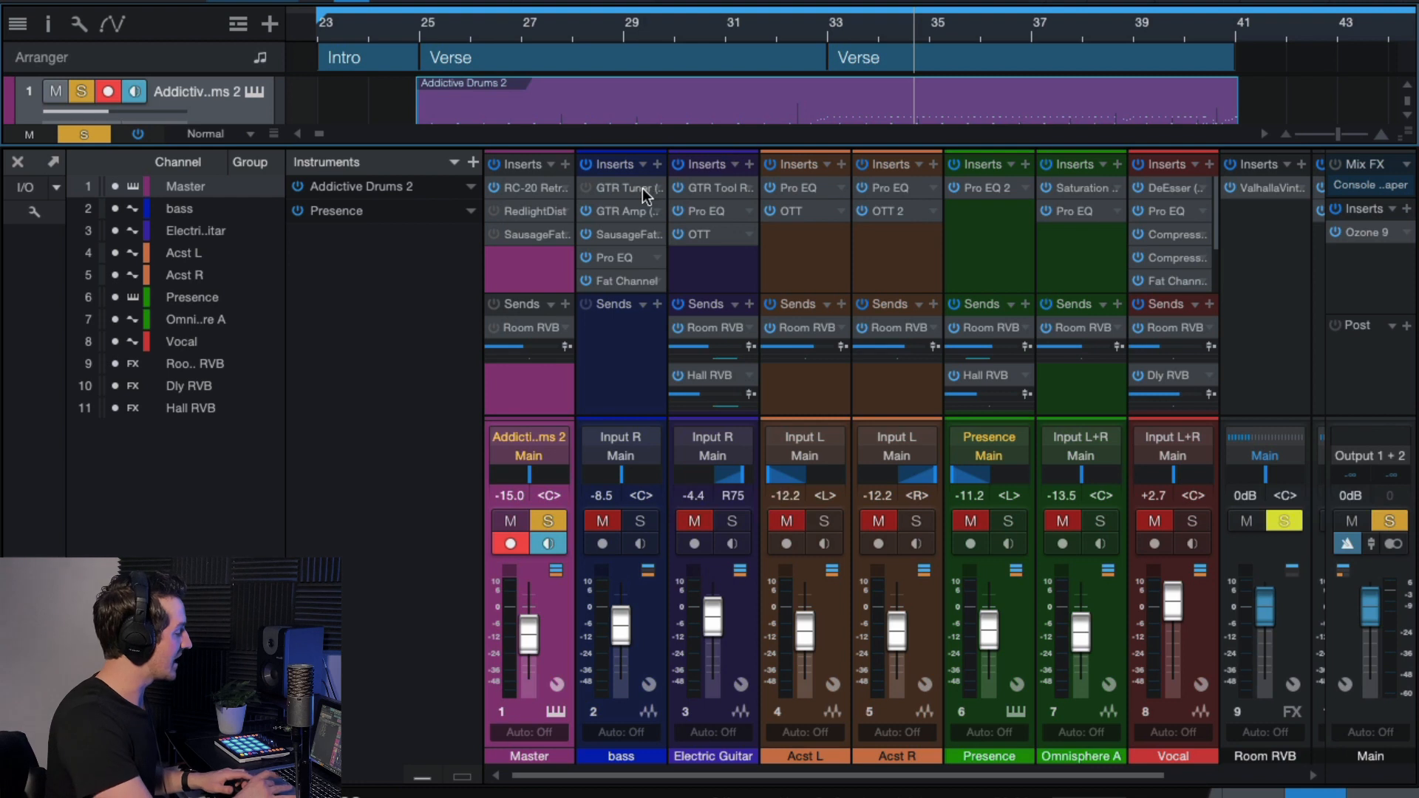
Play from bar 25 with RedlightDist bypassed in the mixer, then reactivate it.
click(494, 208)
key(space)
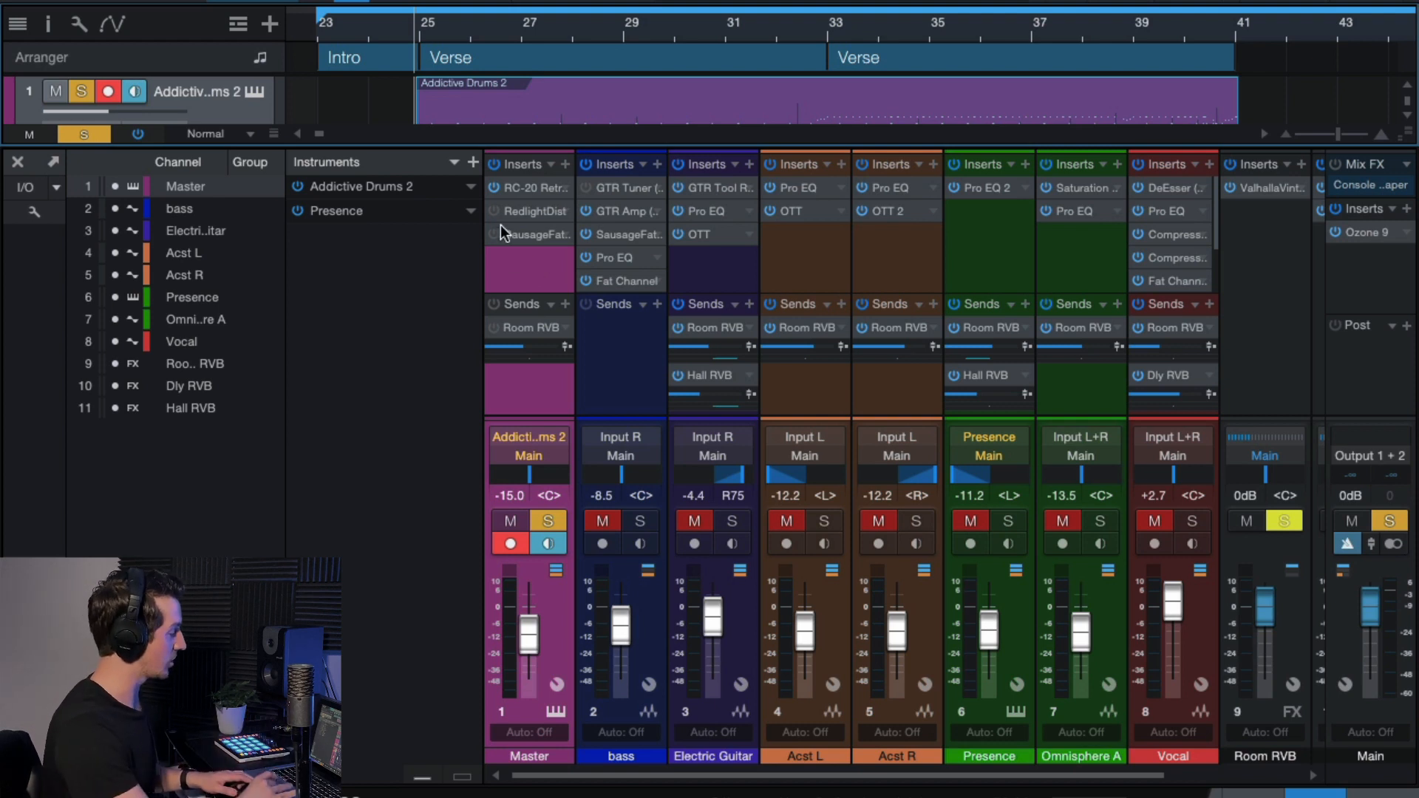
click(490, 209)
In the RedlightDist editor, A/B the effect during playback and keep the Transistor type.
double_click(522, 209)
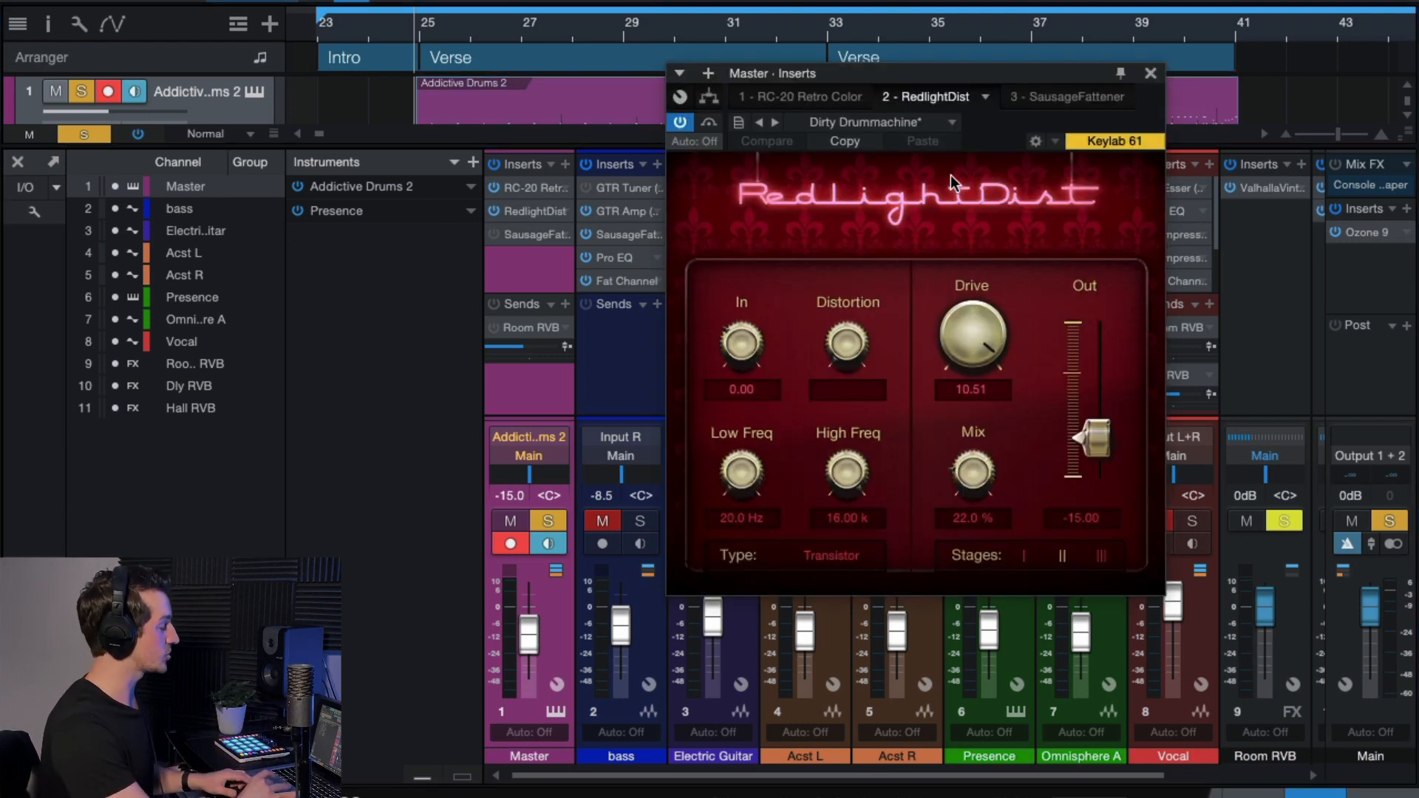
key(space)
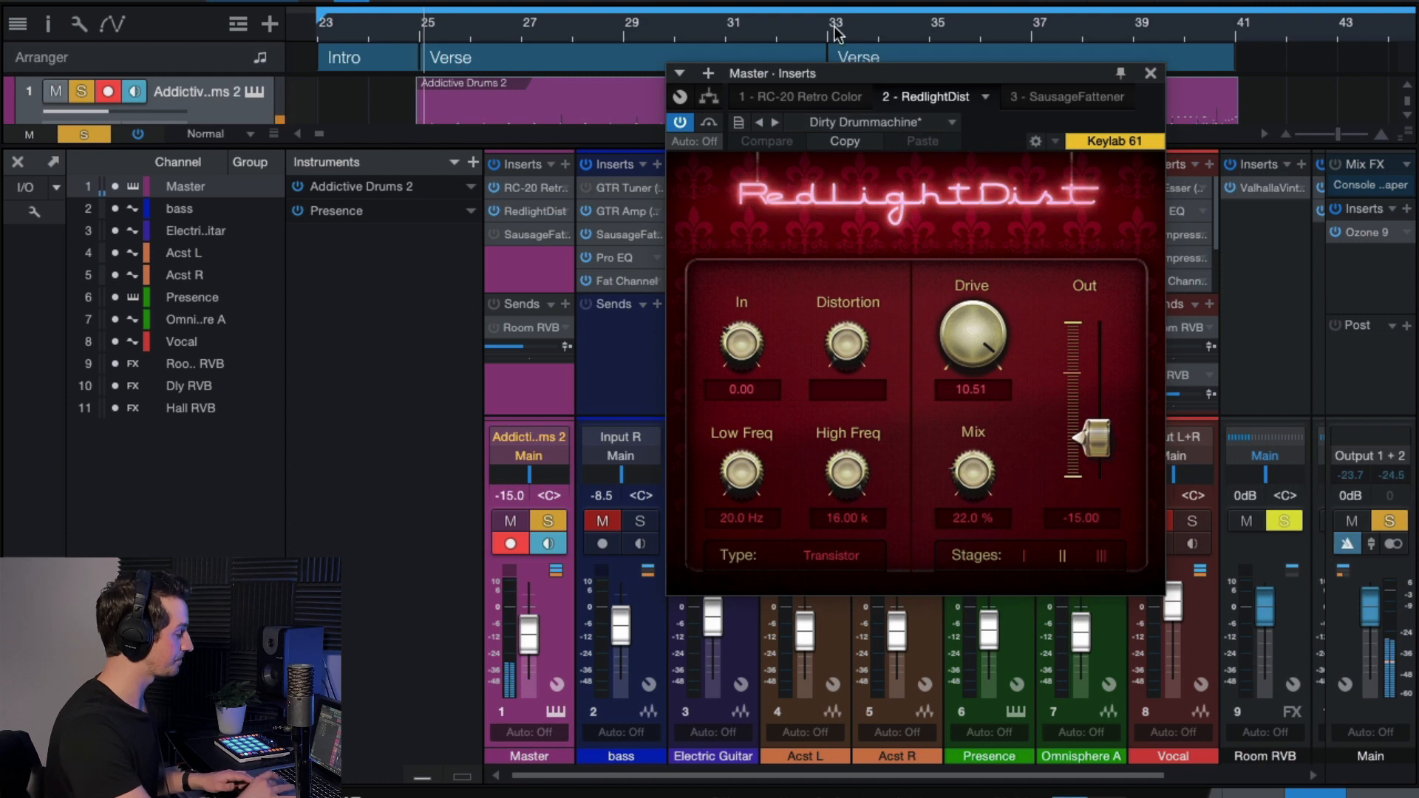
click(708, 124)
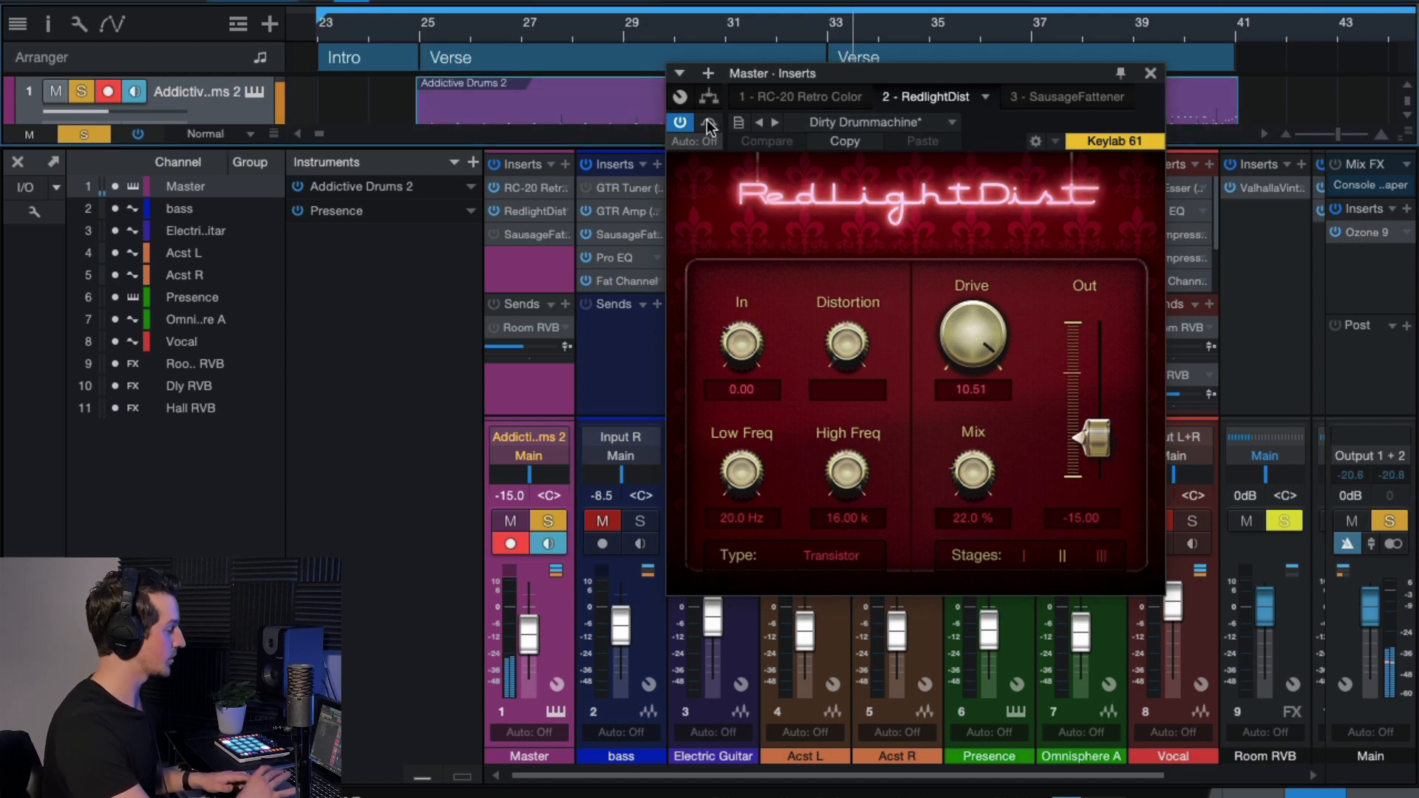
click(707, 124)
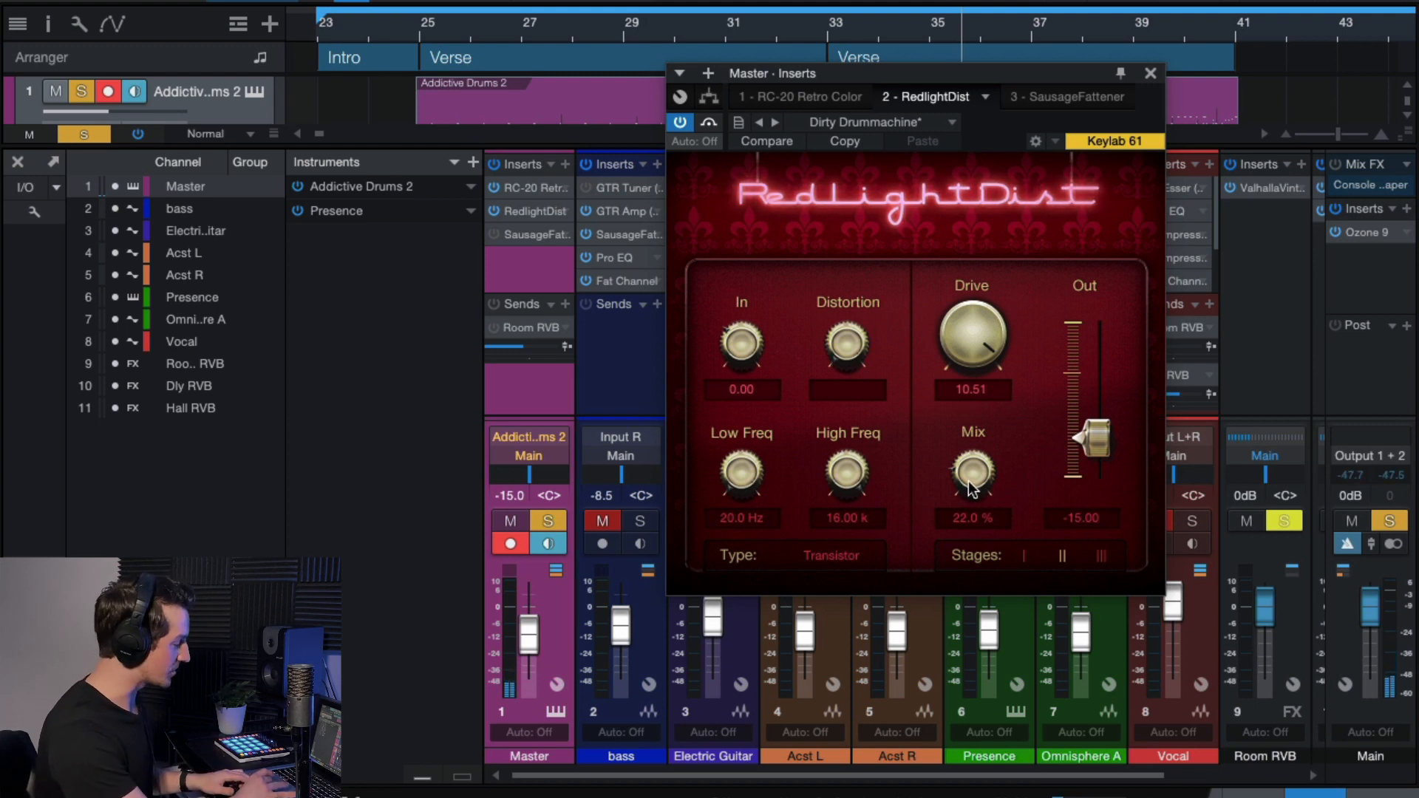
click(824, 556)
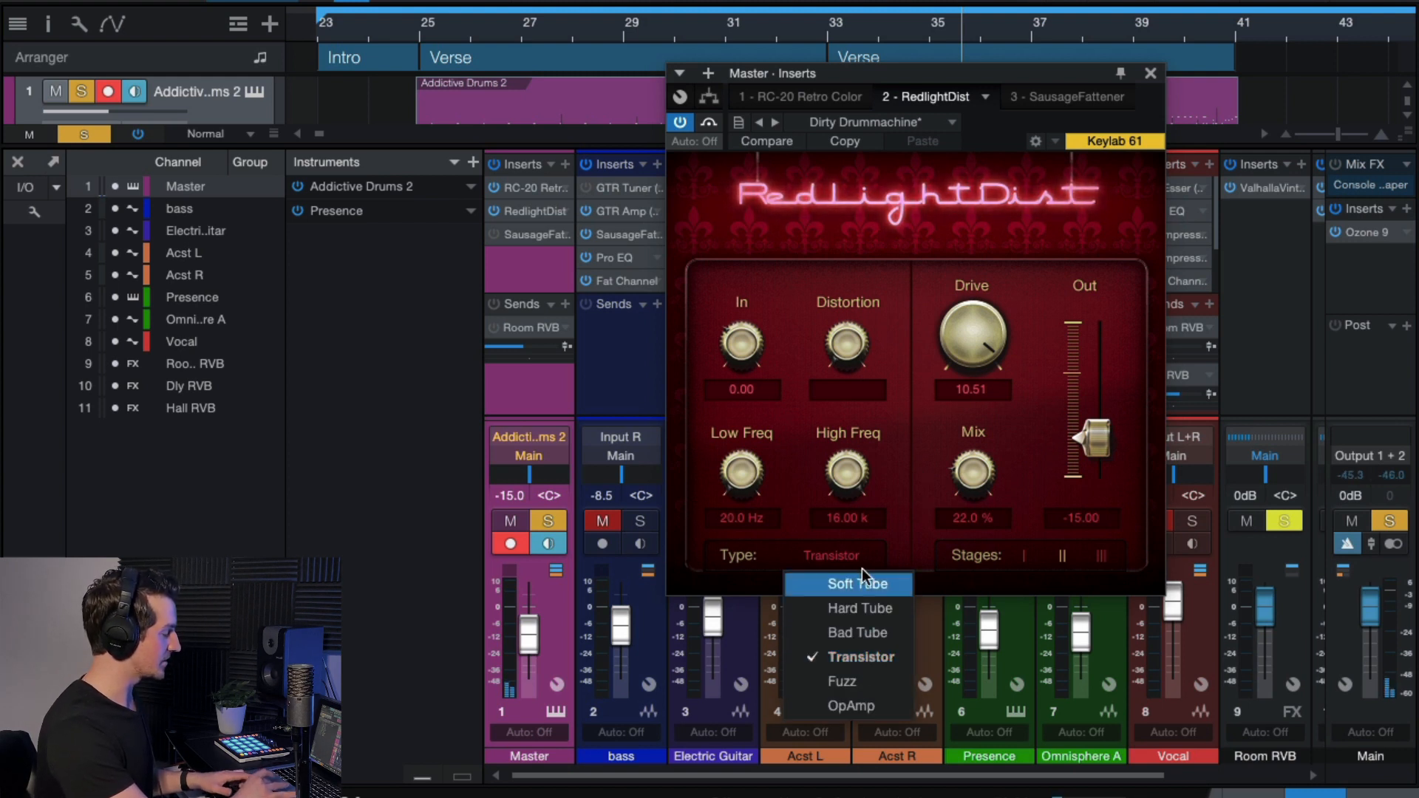
click(917, 469)
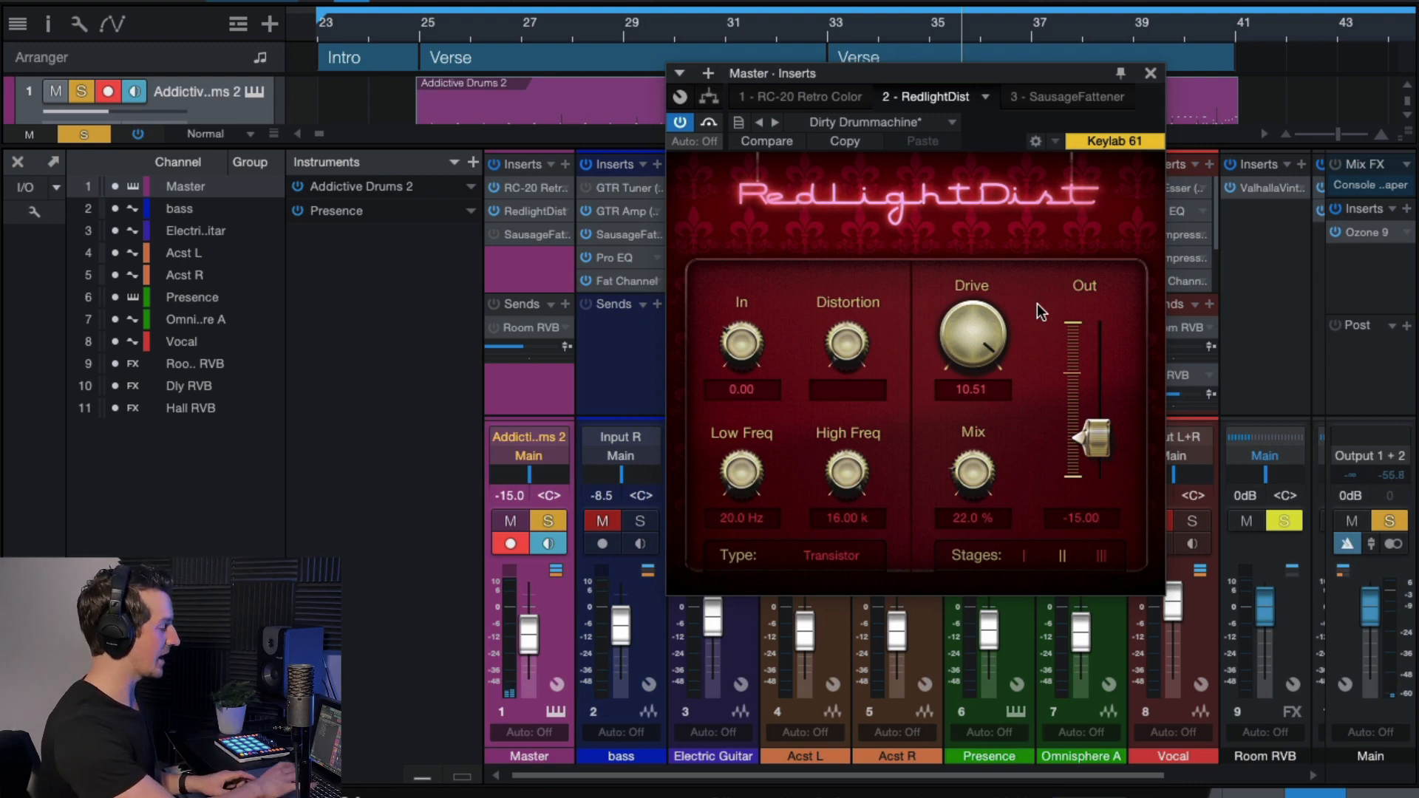
click(1151, 73)
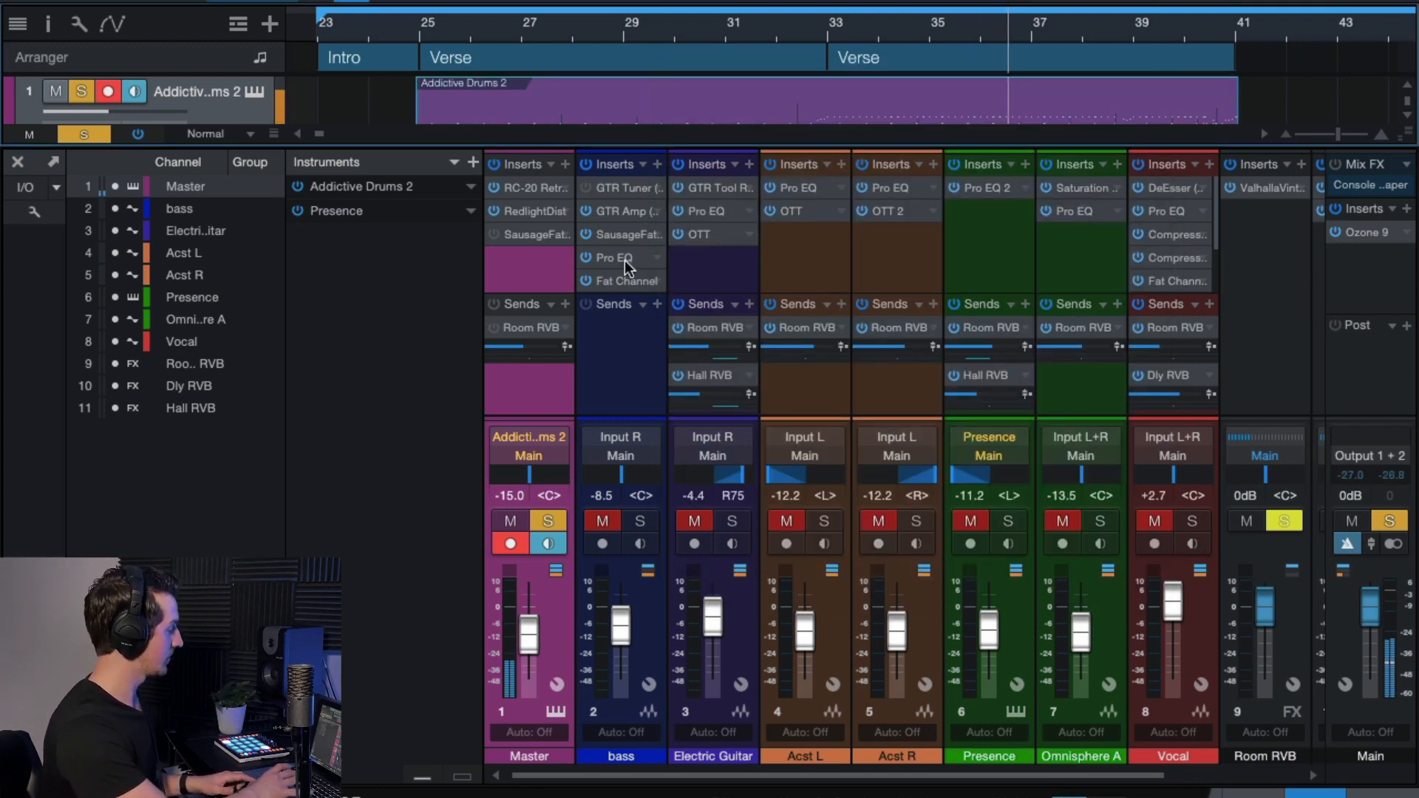
click(494, 230)
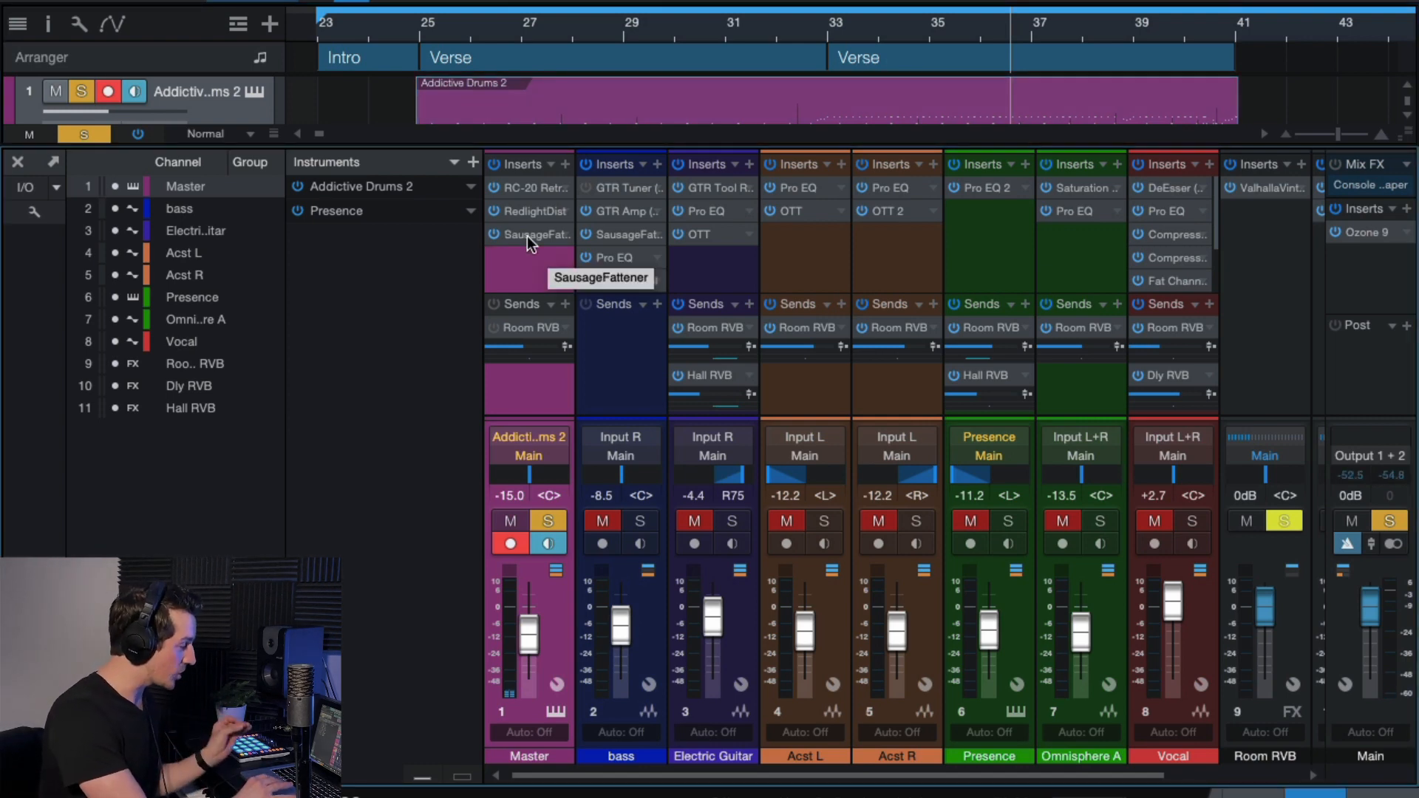
double_click(528, 237)
click(1317, 15)
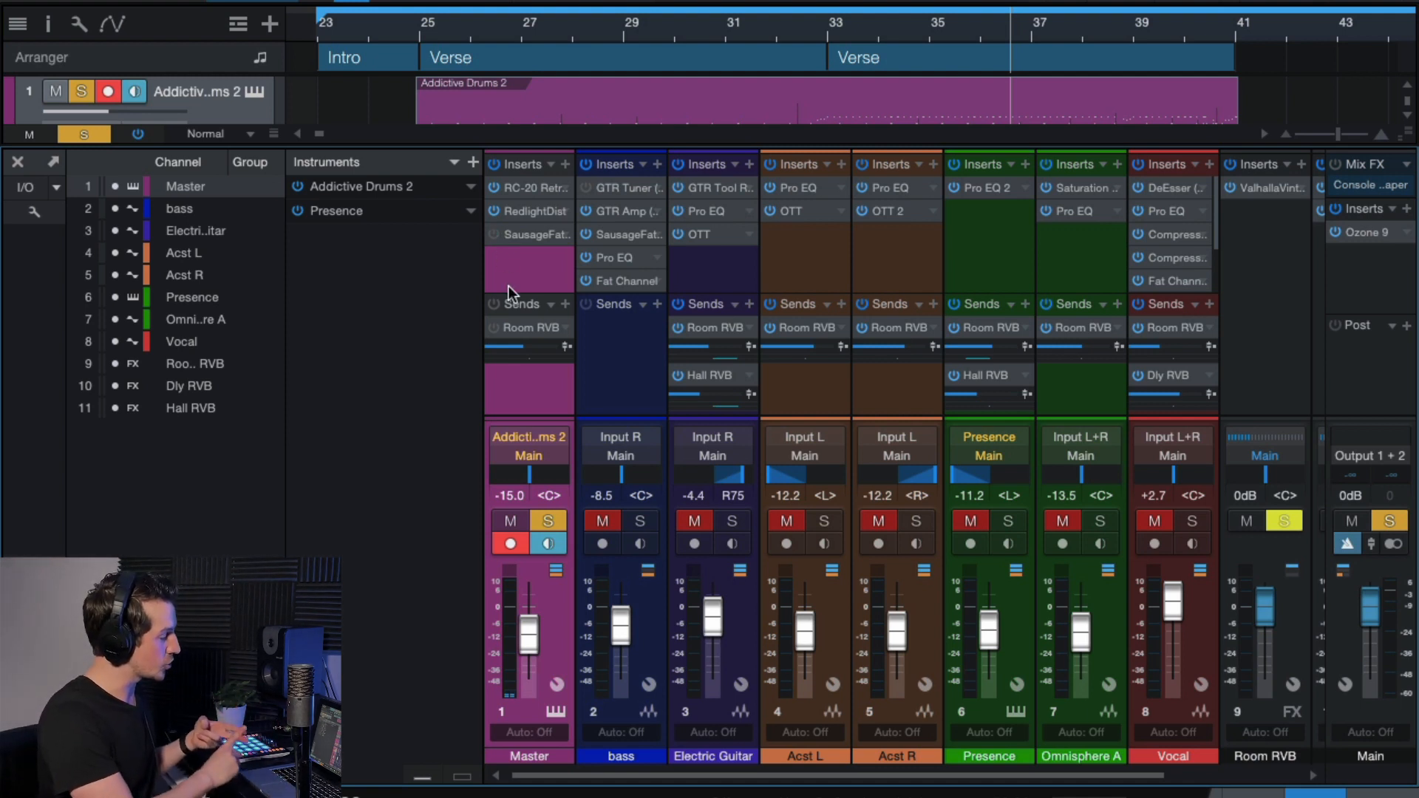
key(s)
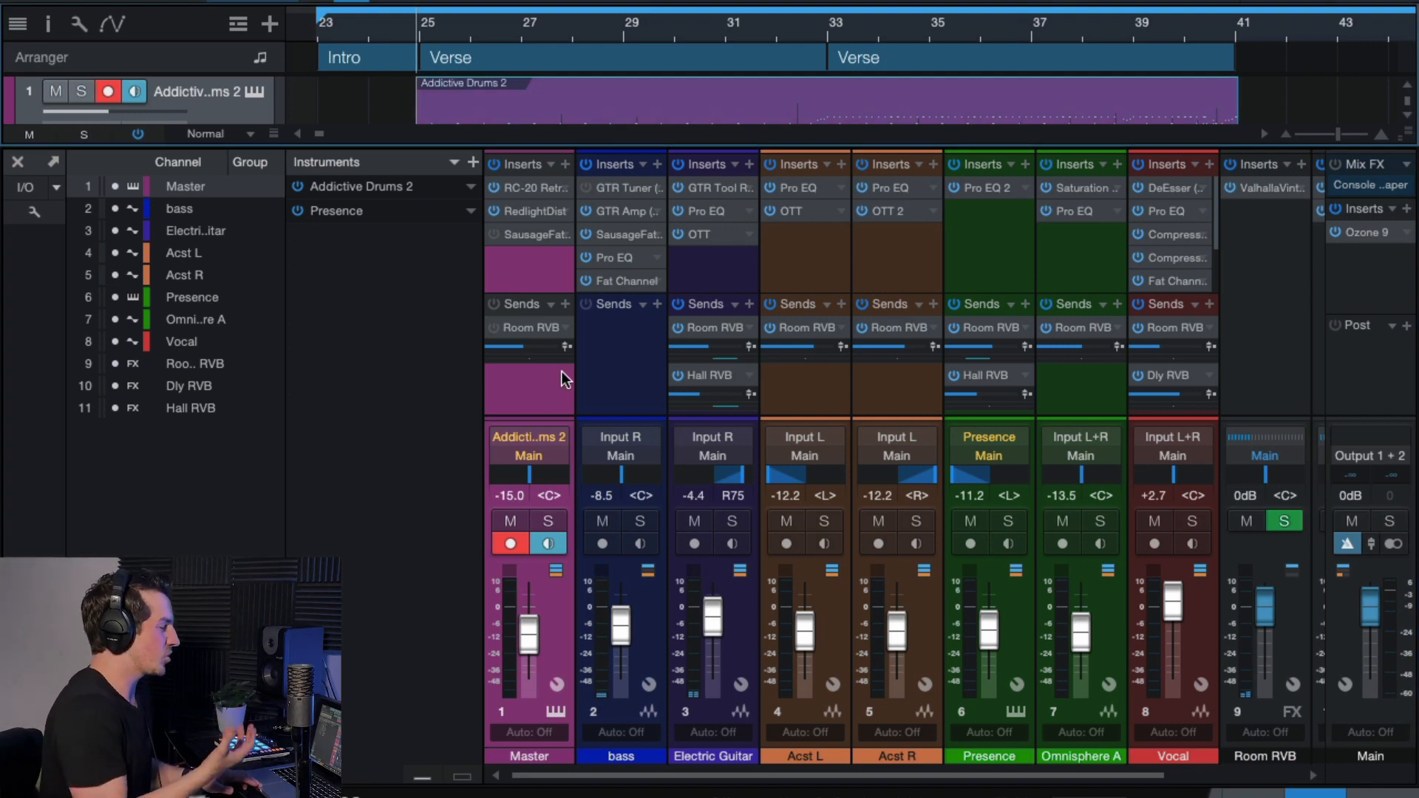
key(space)
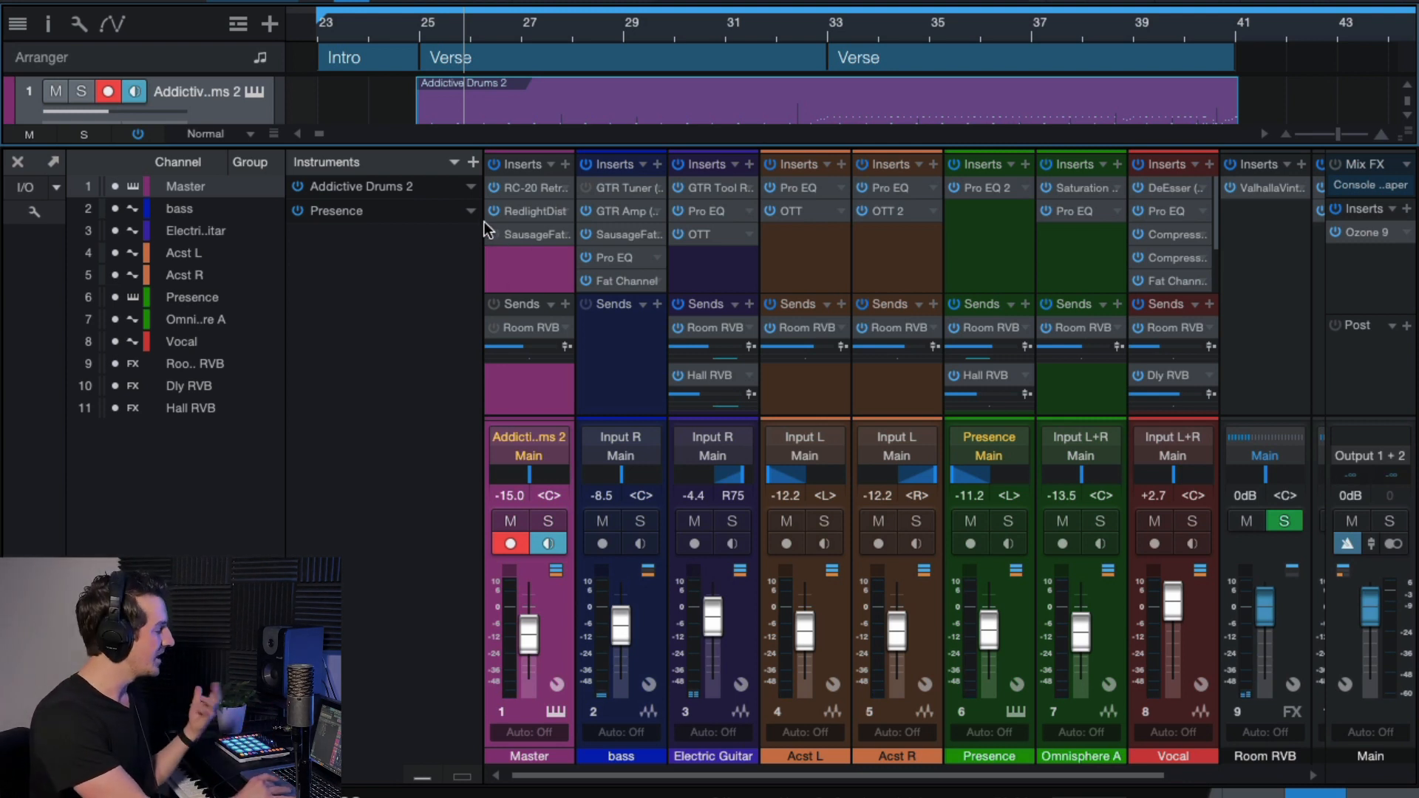
click(527, 210)
click(1150, 74)
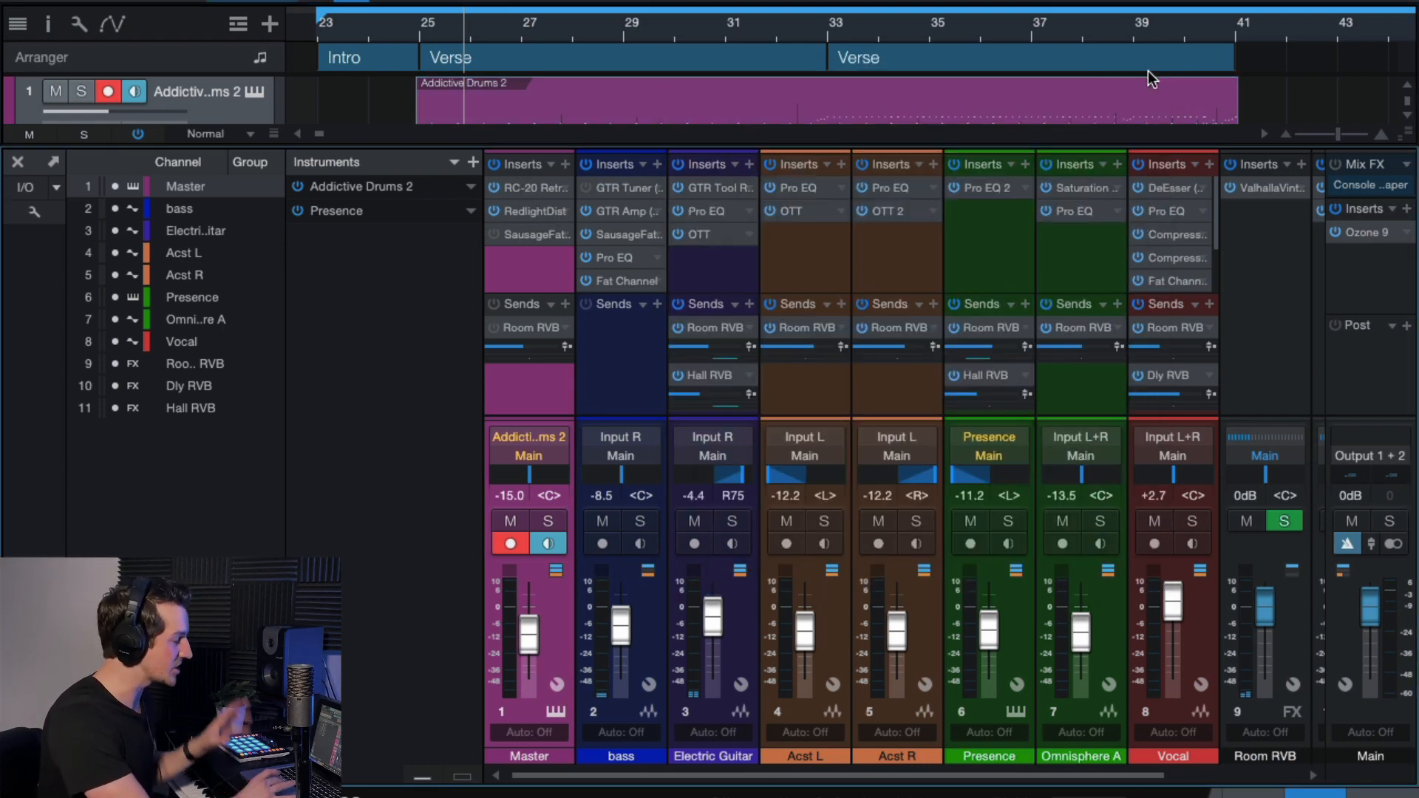
Compare the soloed drums with SausageFattener bypassed and active during playback, then clear solos.
click(520, 230)
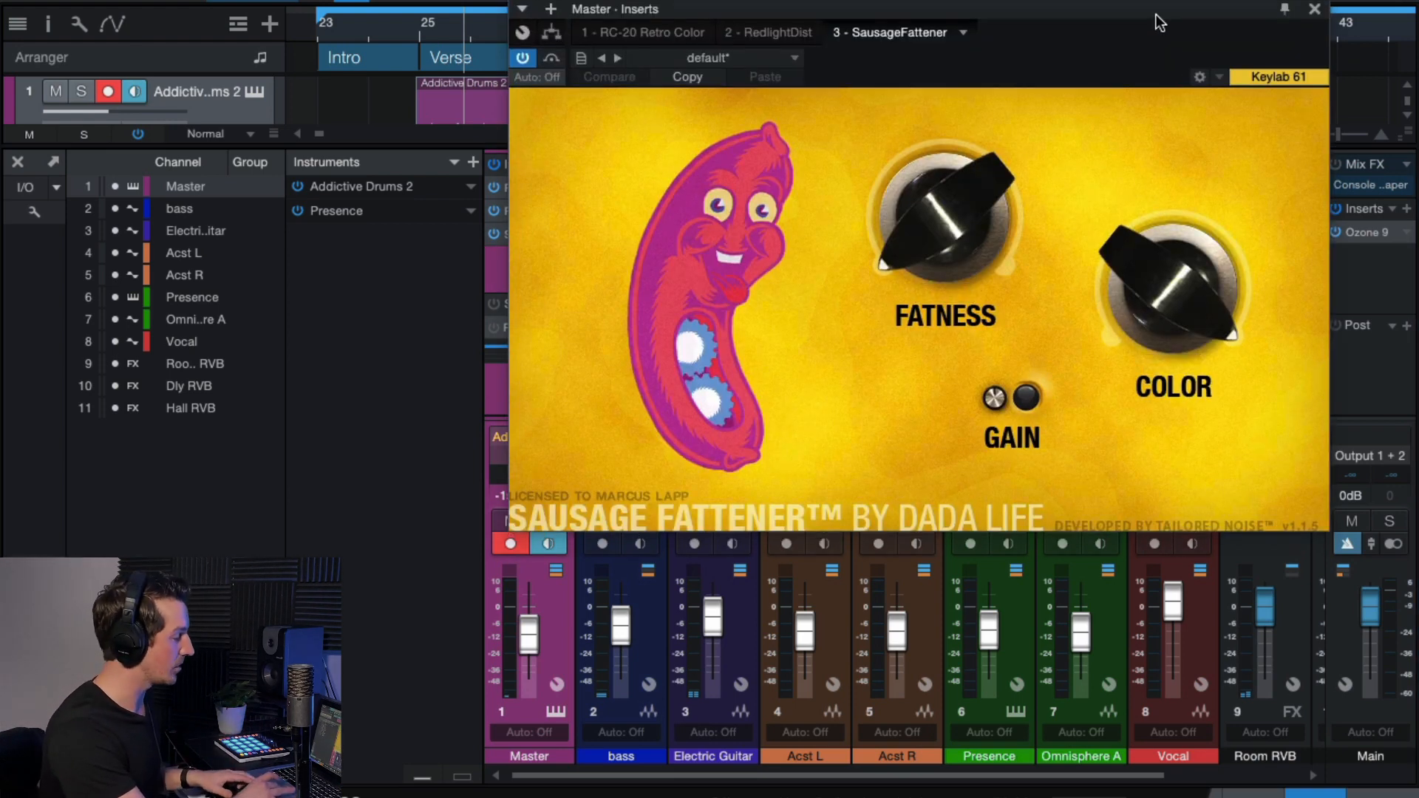
drag(1156, 15, 1152, 17)
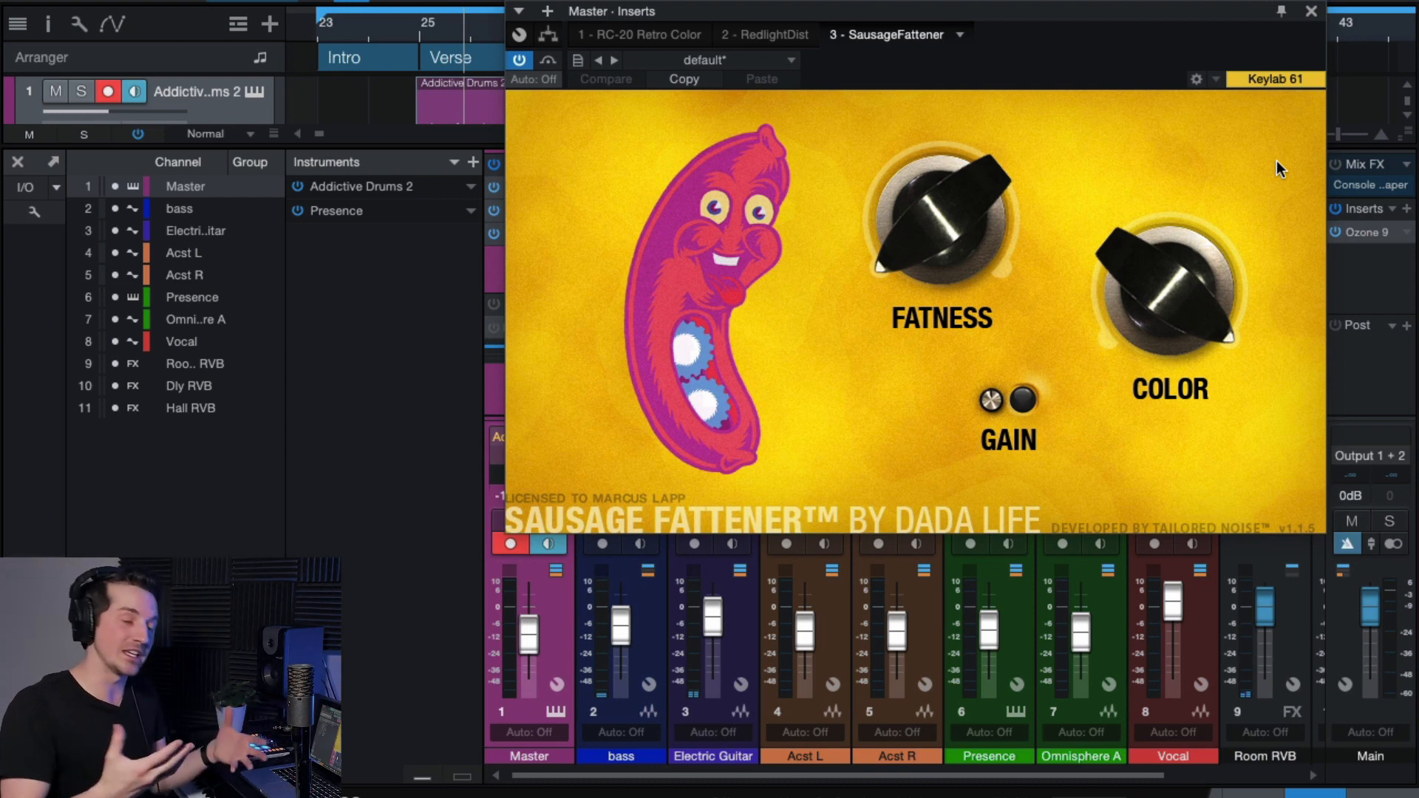
key(space)
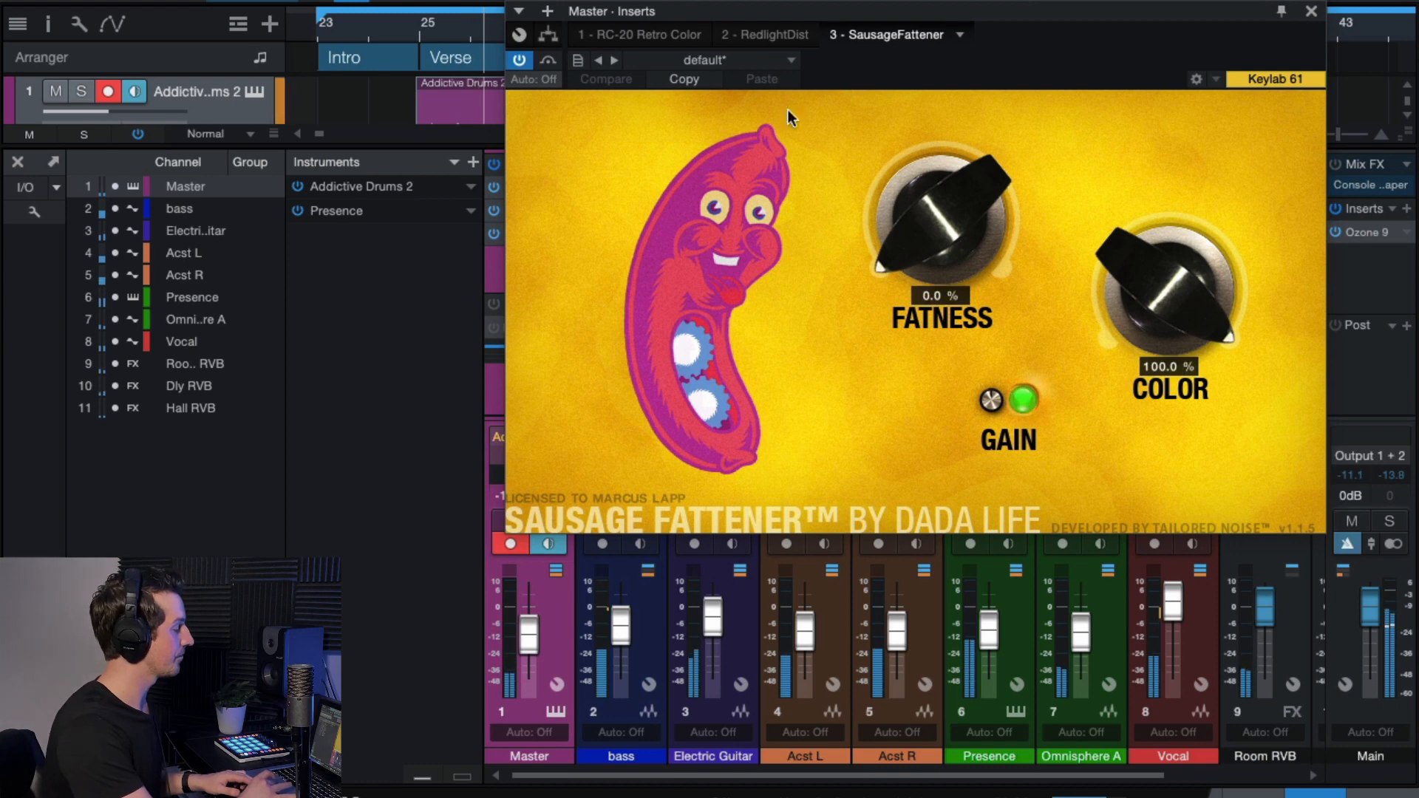
click(81, 91)
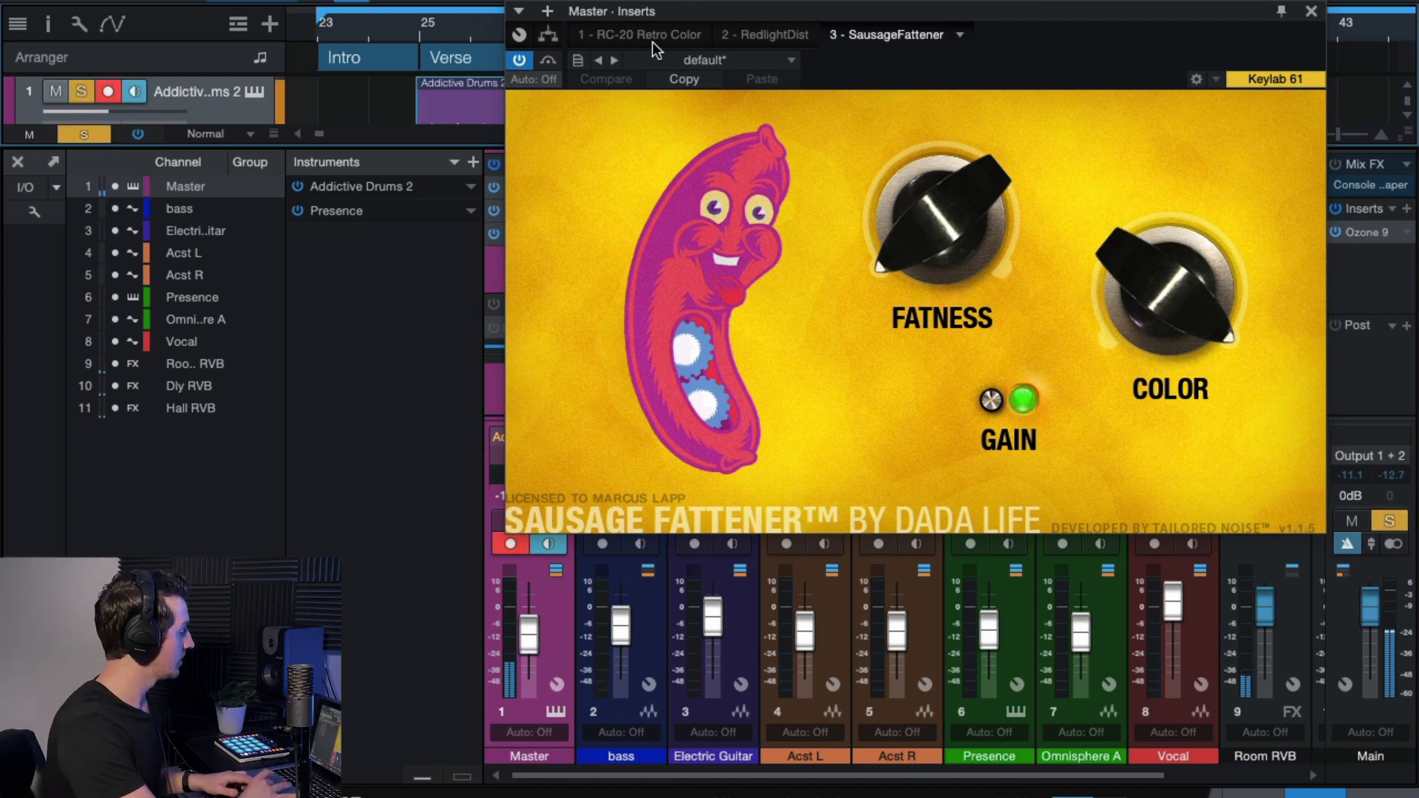
click(548, 65)
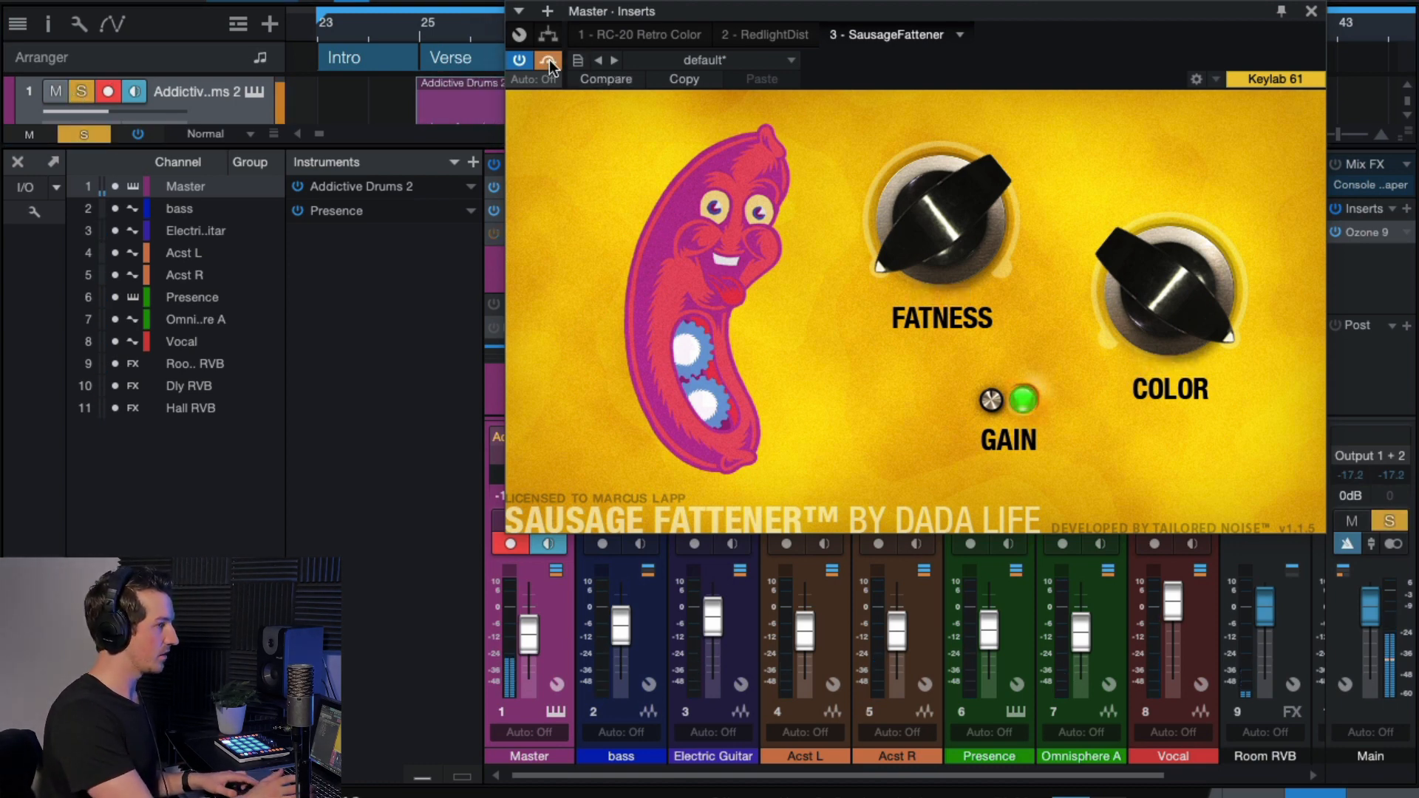
click(549, 65)
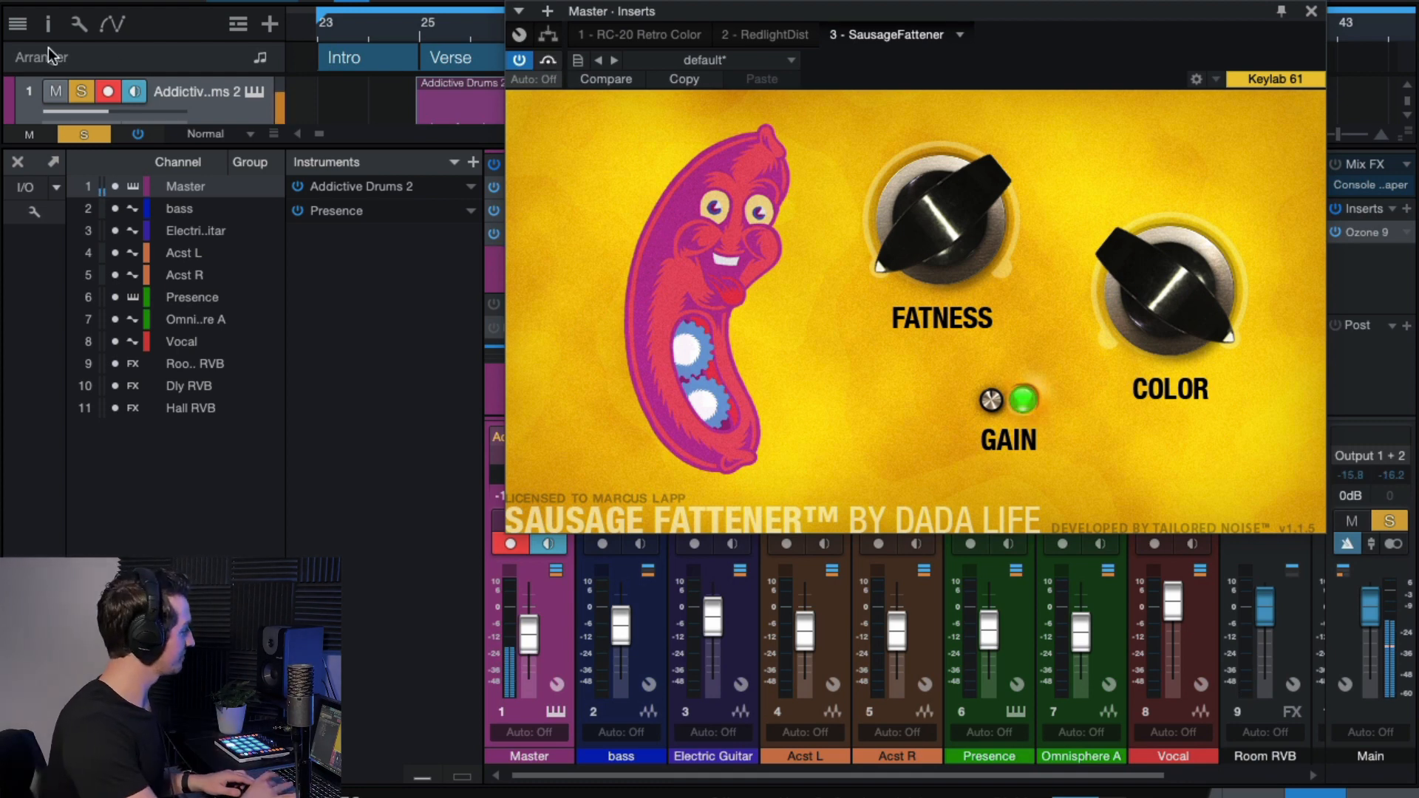
click(87, 137)
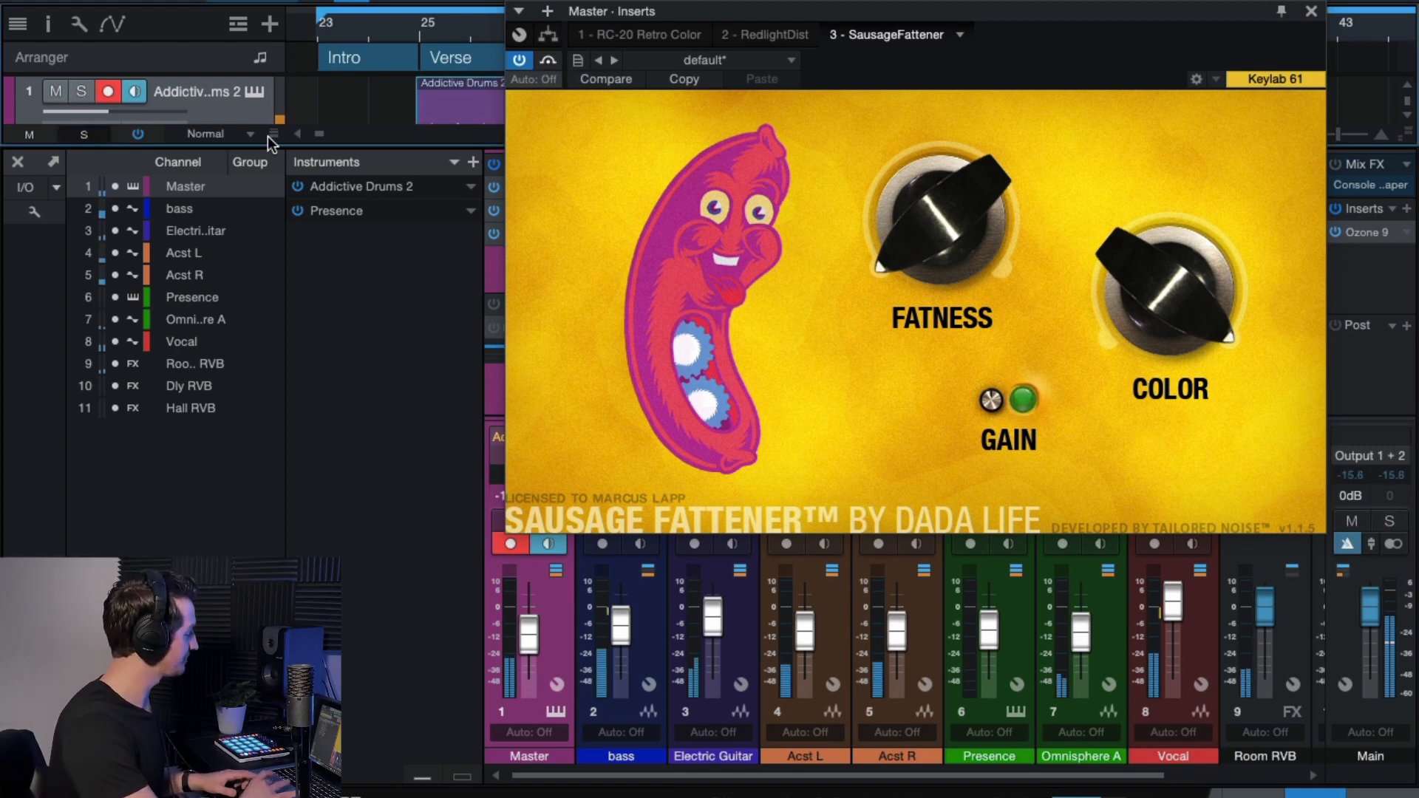
click(1311, 11)
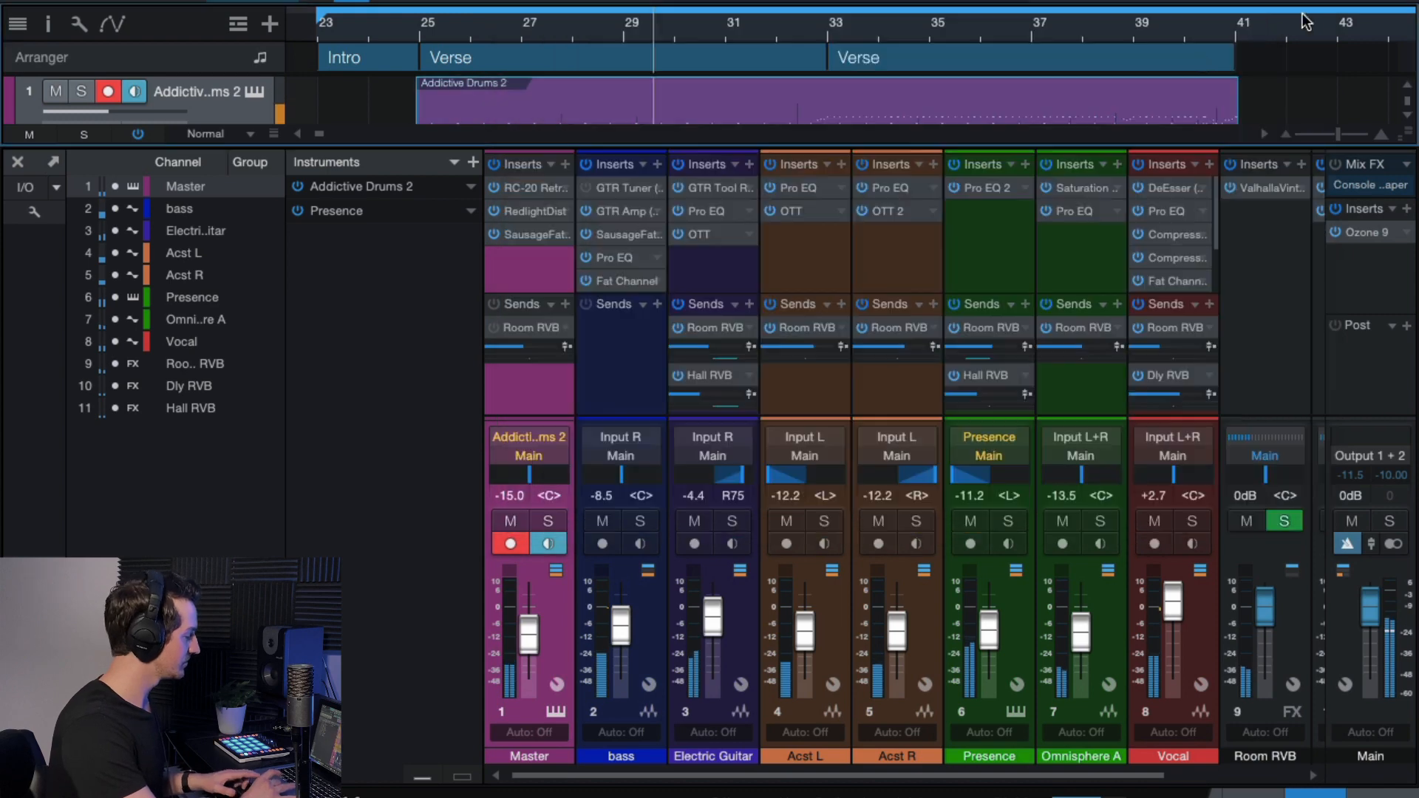
Solo the Addictive Drums channel and inspect the Room RVB ValhallaVintageVerb settings.
click(548, 522)
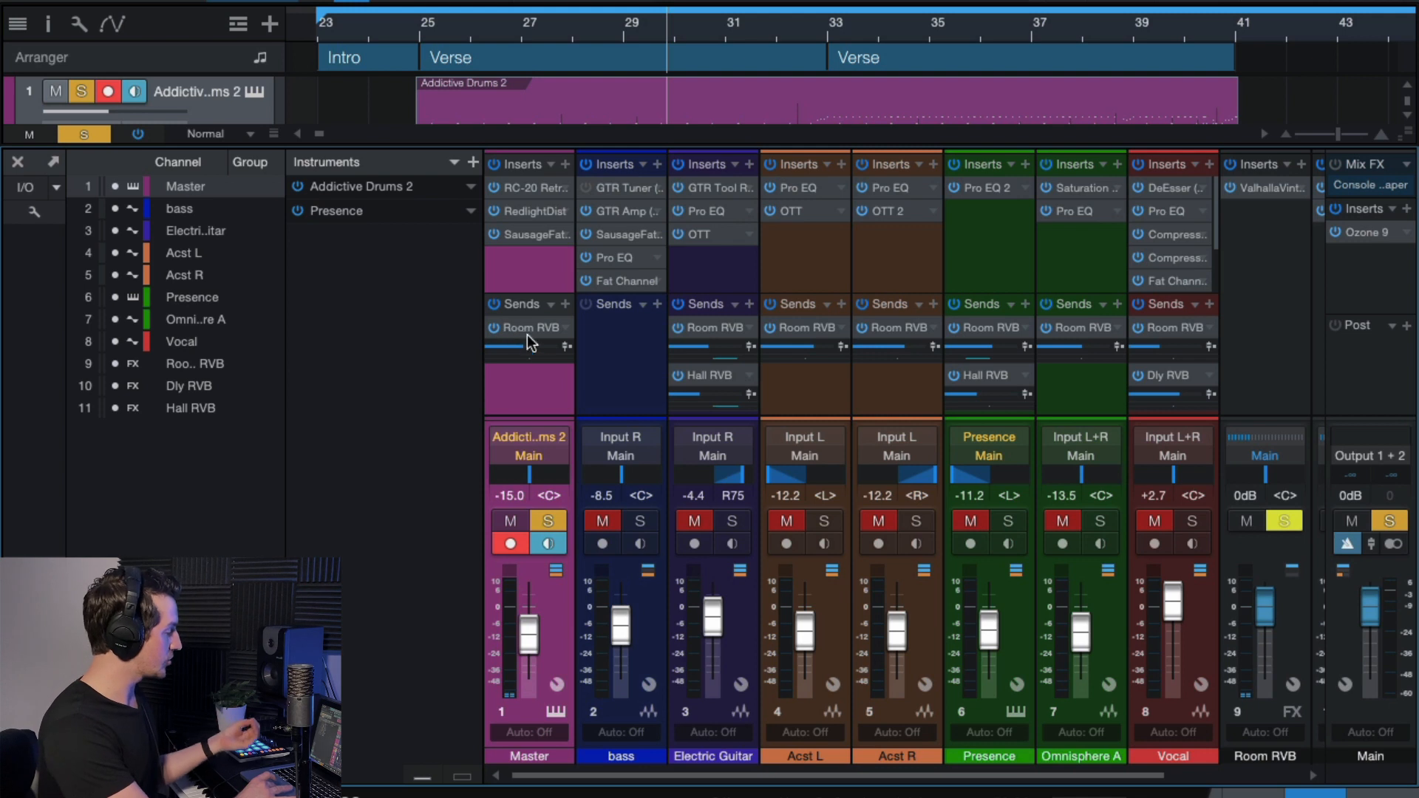
scroll(1093, 344, right, 2)
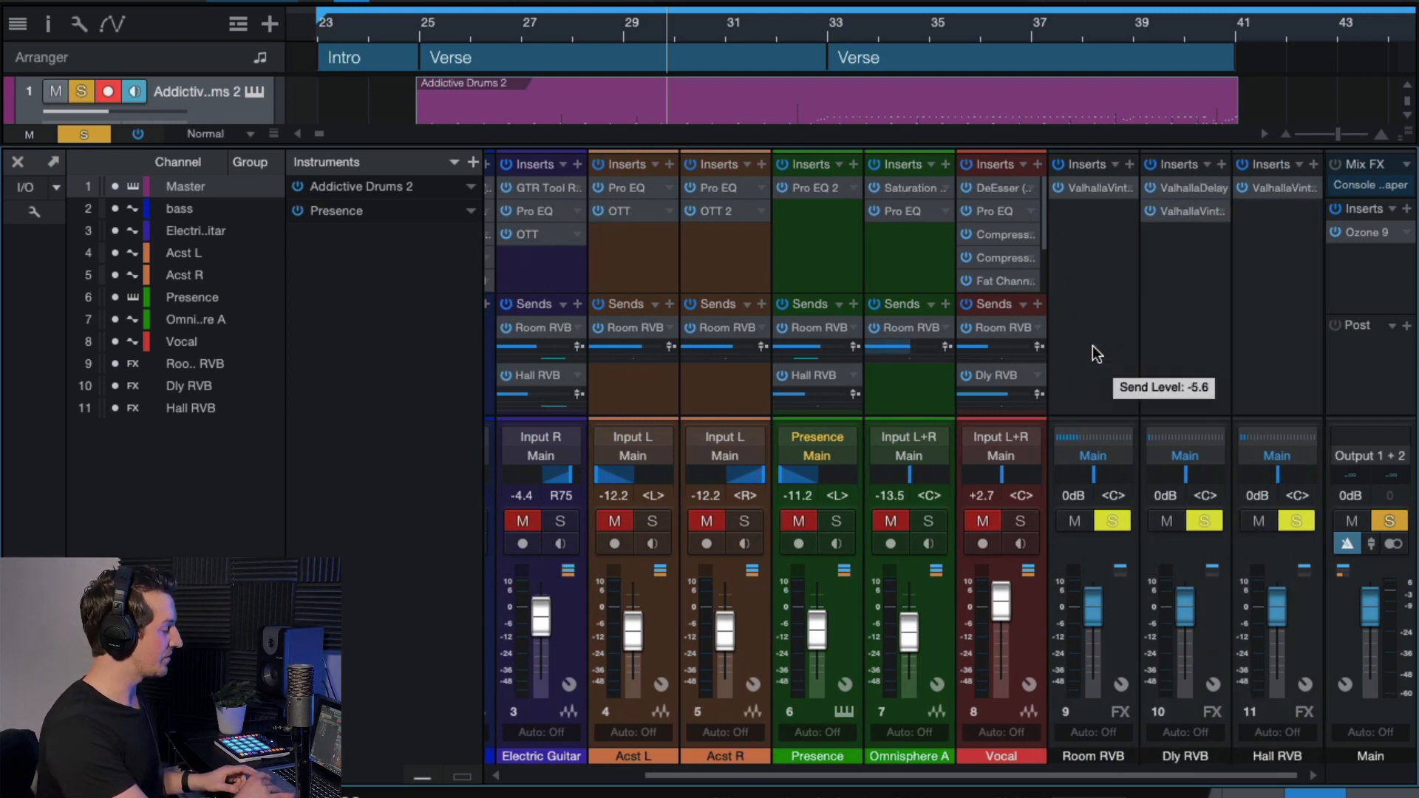
click(1104, 226)
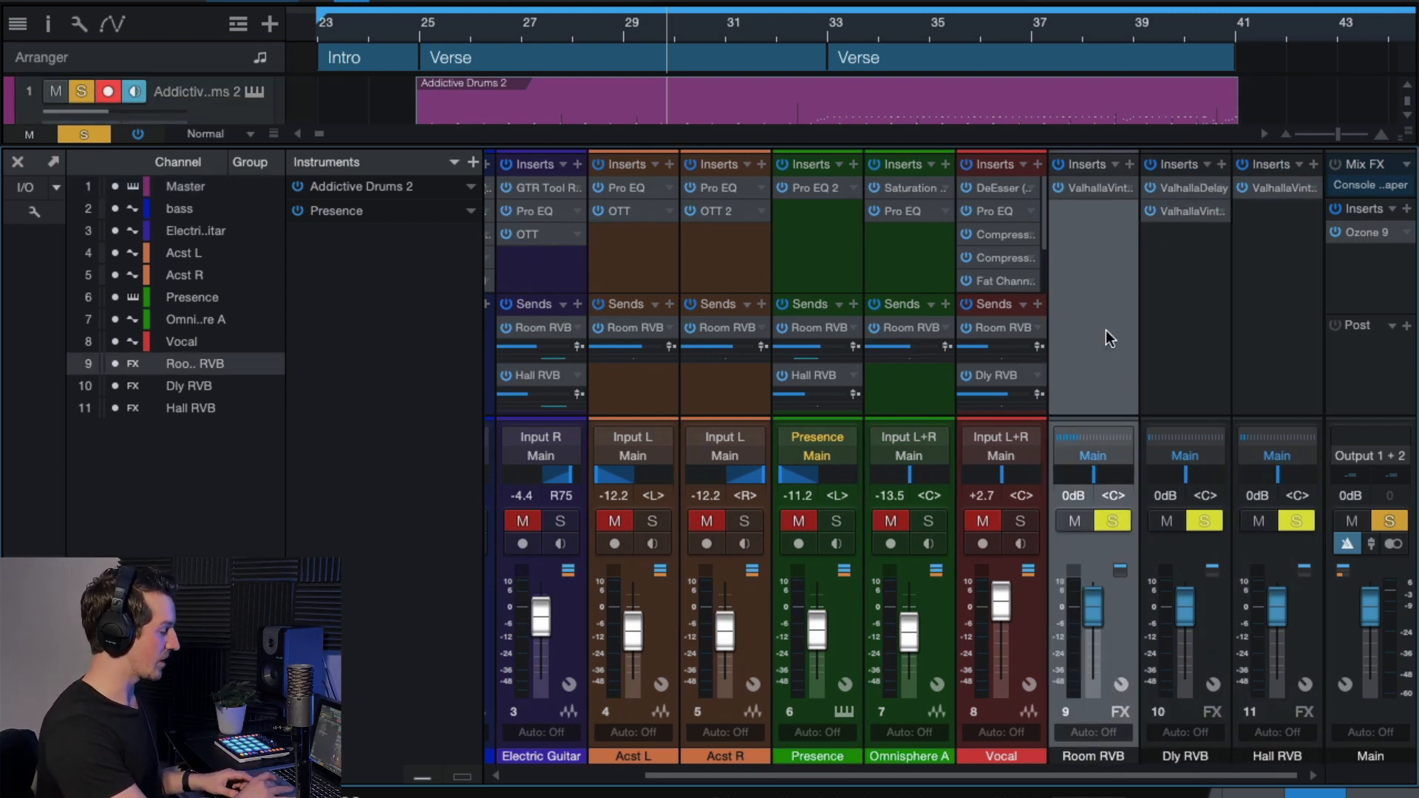
click(1092, 187)
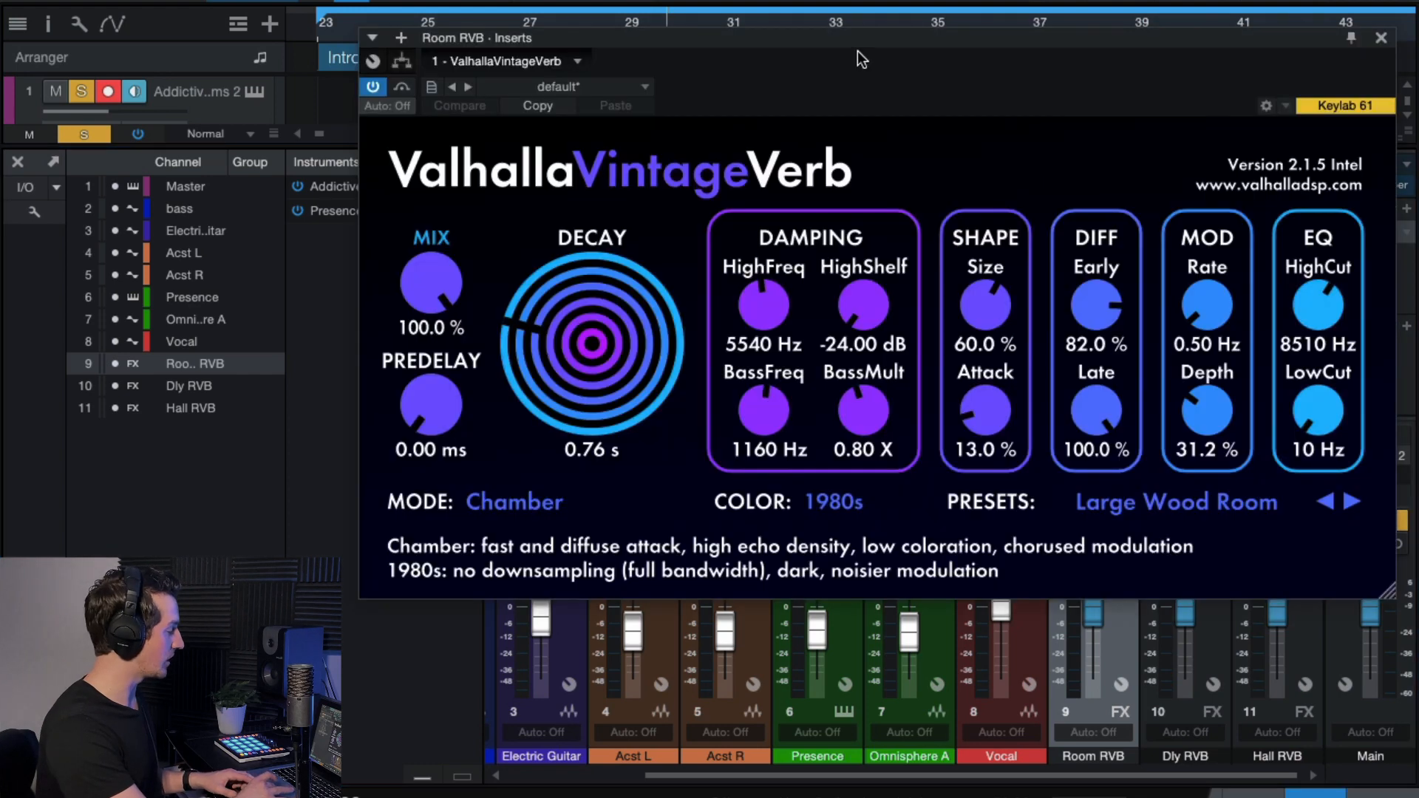
drag(858, 50, 857, 15)
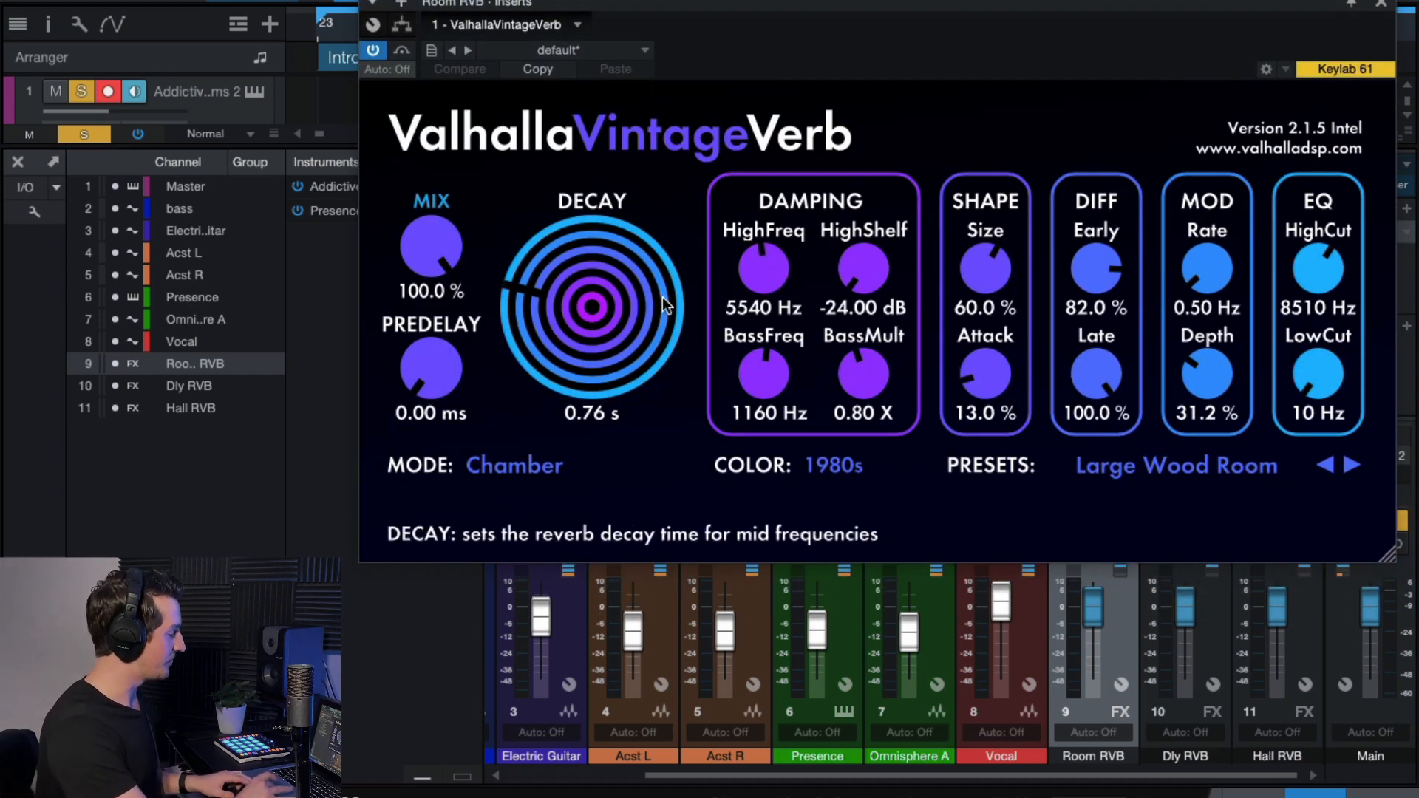
click(1384, 9)
Unsolo the drums and hide the mixer to show the whole arrangement.
scroll(885, 240, left, 2)
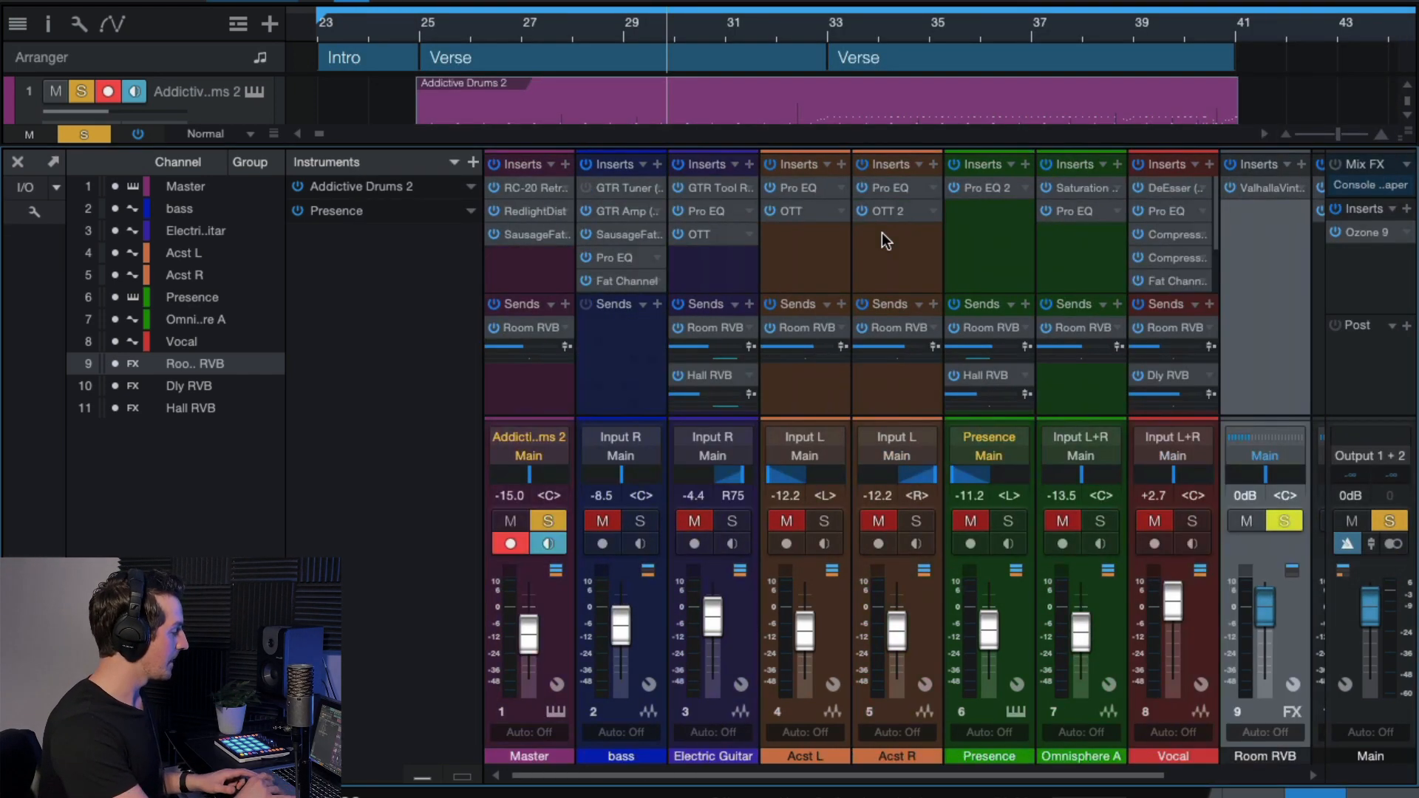
click(545, 390)
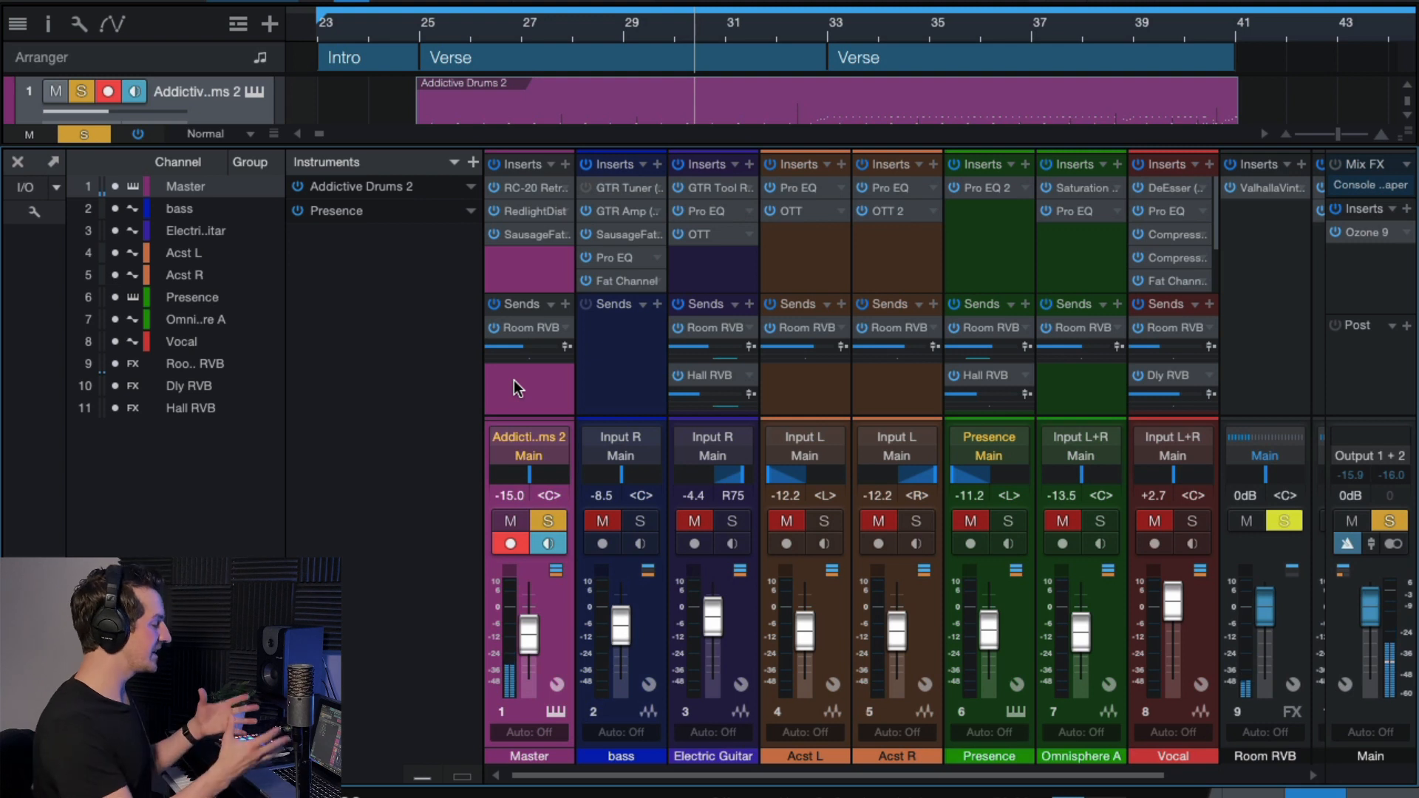
scroll(660, 421, right, 1)
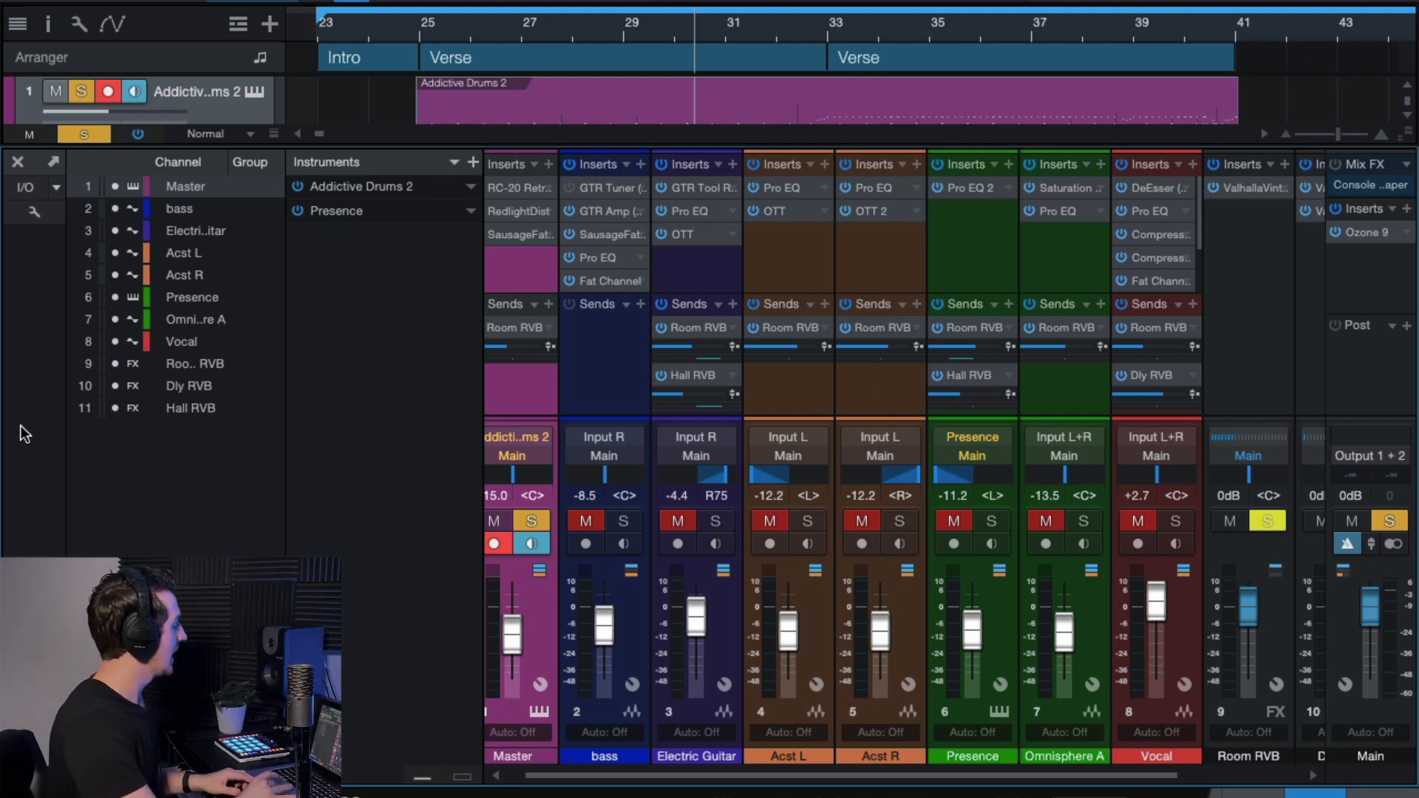
click(89, 134)
click(17, 161)
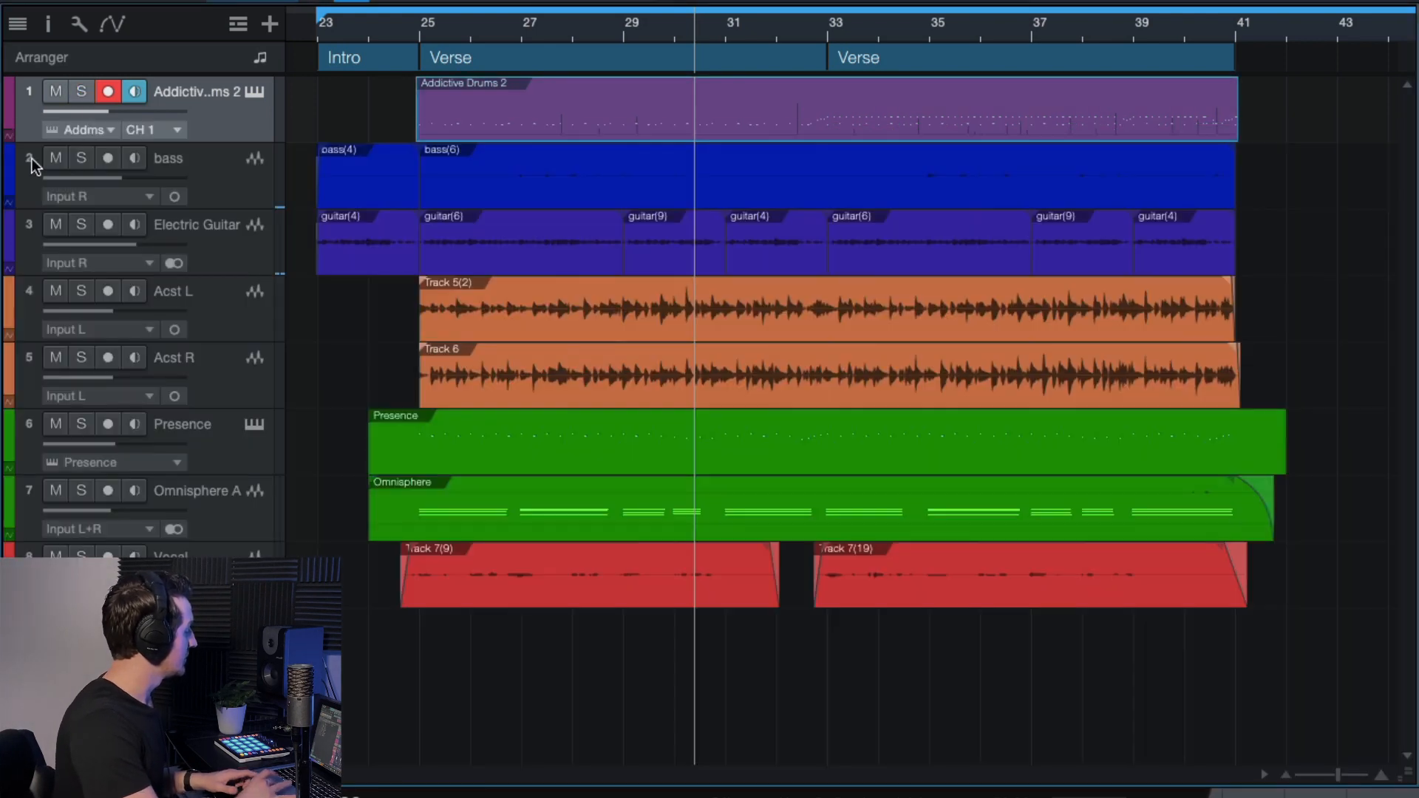
Open Addictive Drums 2 and view the KICK and SNARE settings.
click(254, 94)
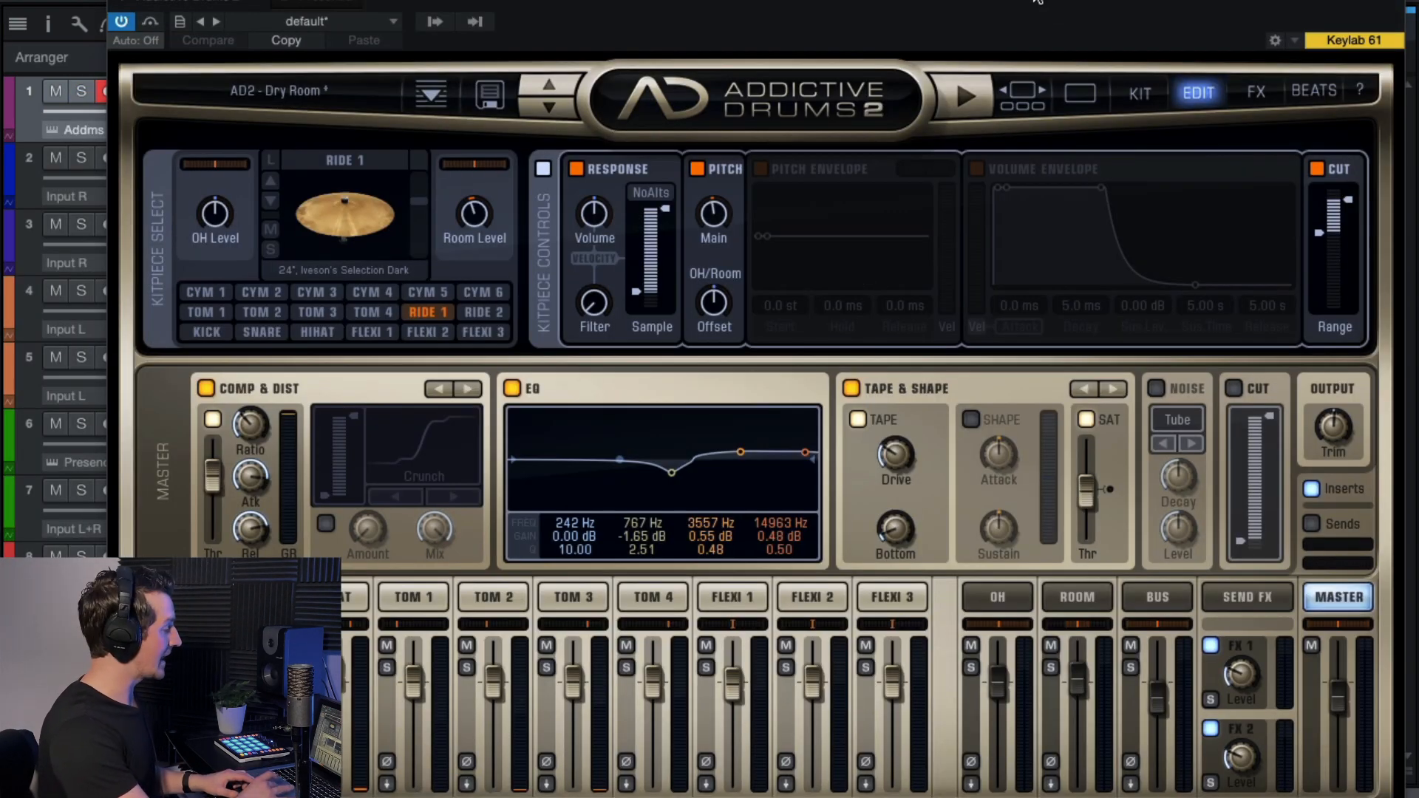
drag(1036, 6, 1036, 0)
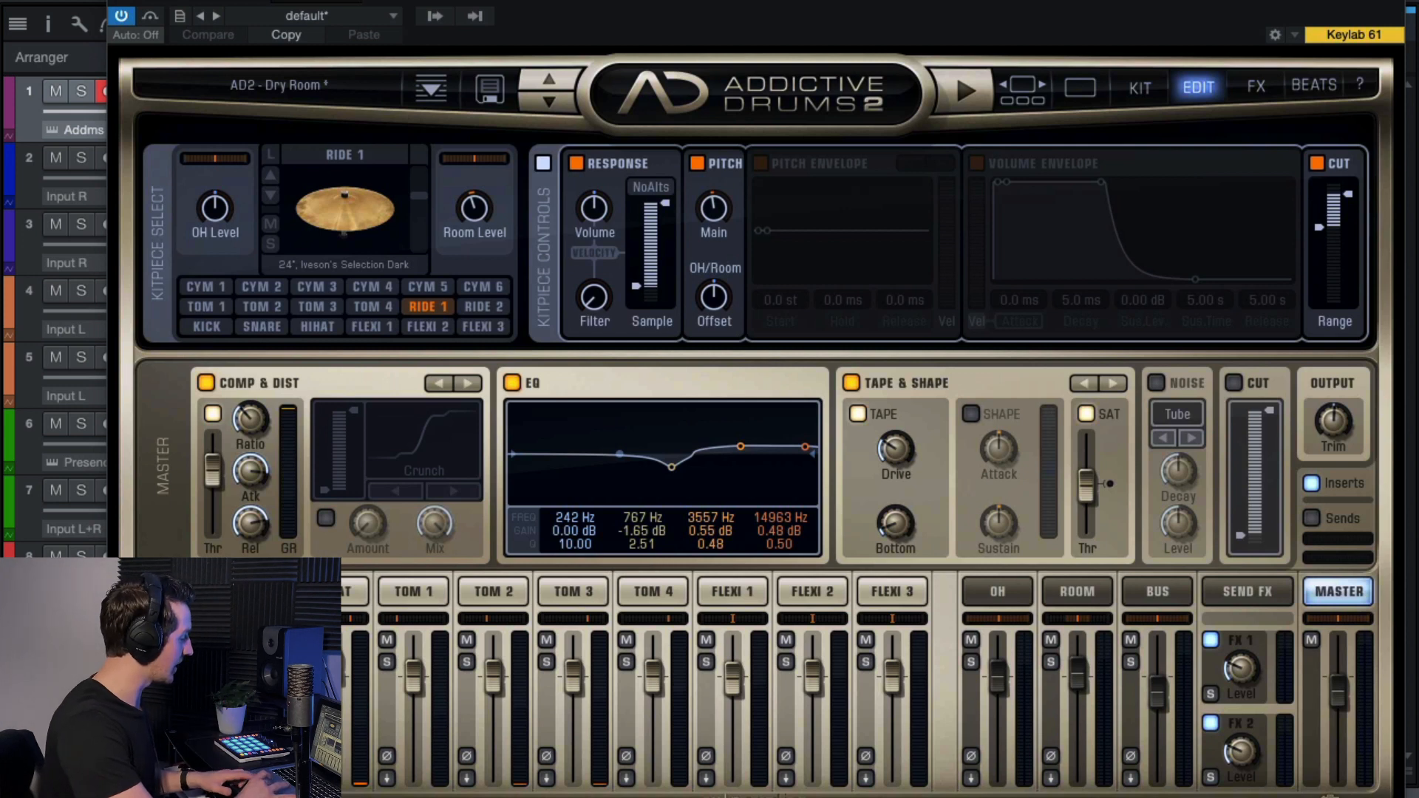
click(175, 591)
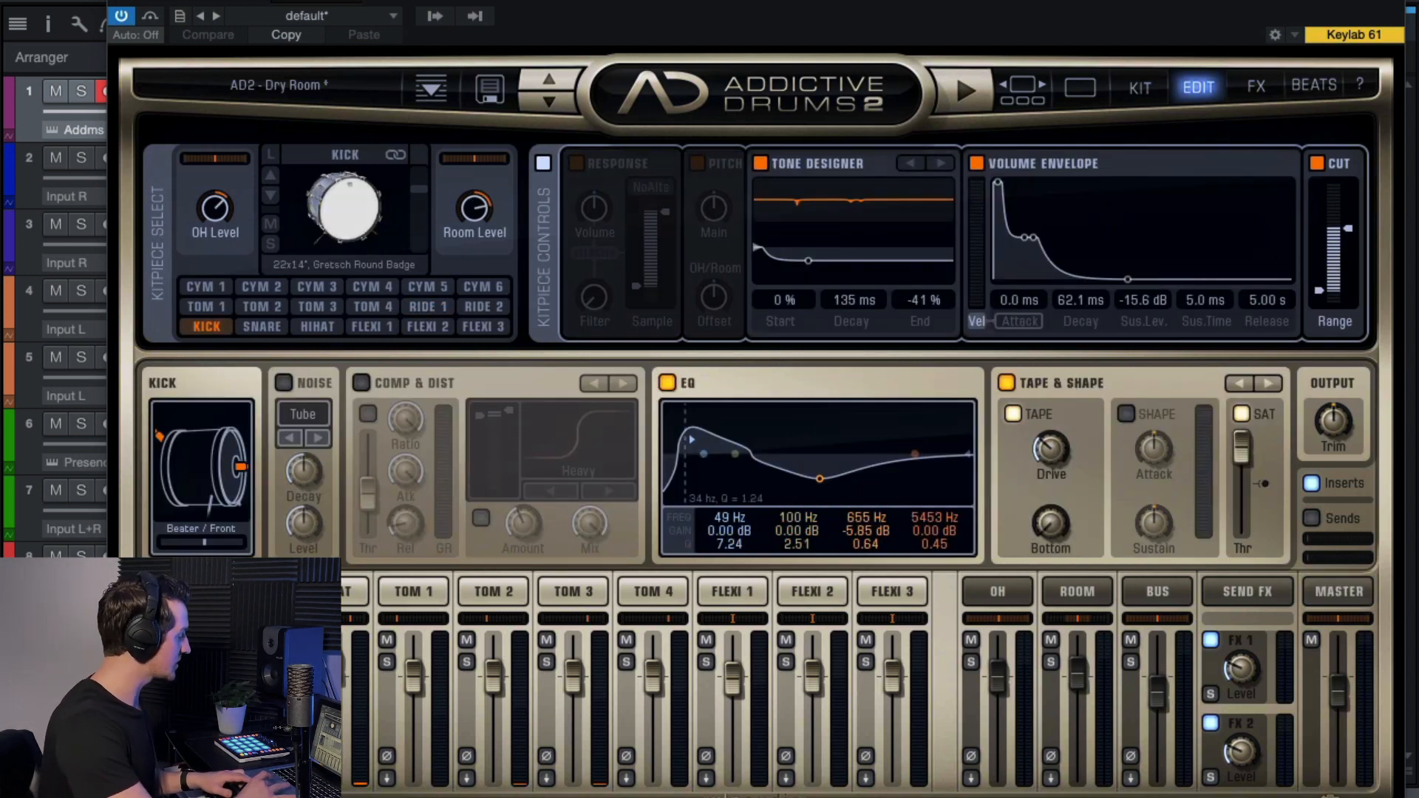
click(254, 591)
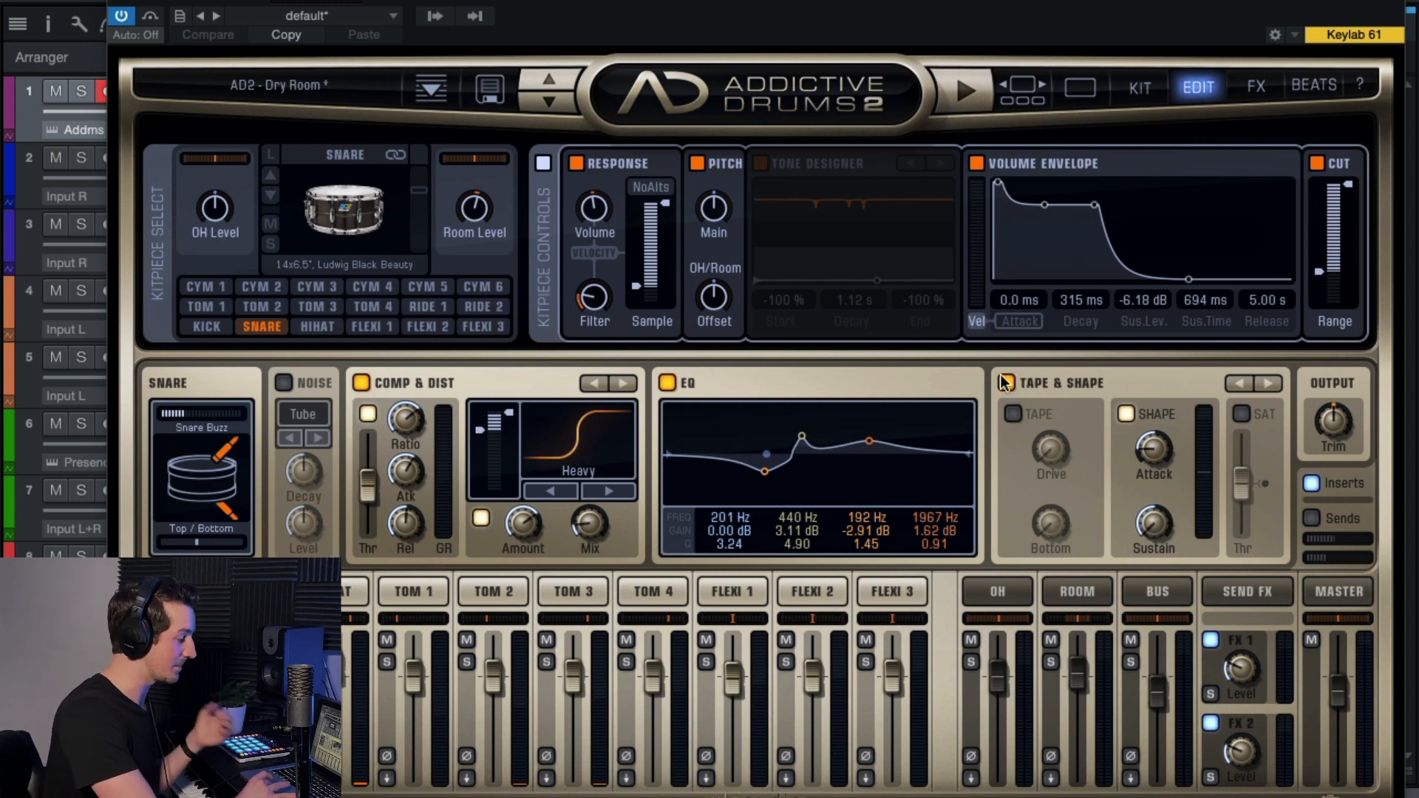
Enable Tape & Shape on the snare, try tape with Drive at 7%, then disable tape.
click(1005, 382)
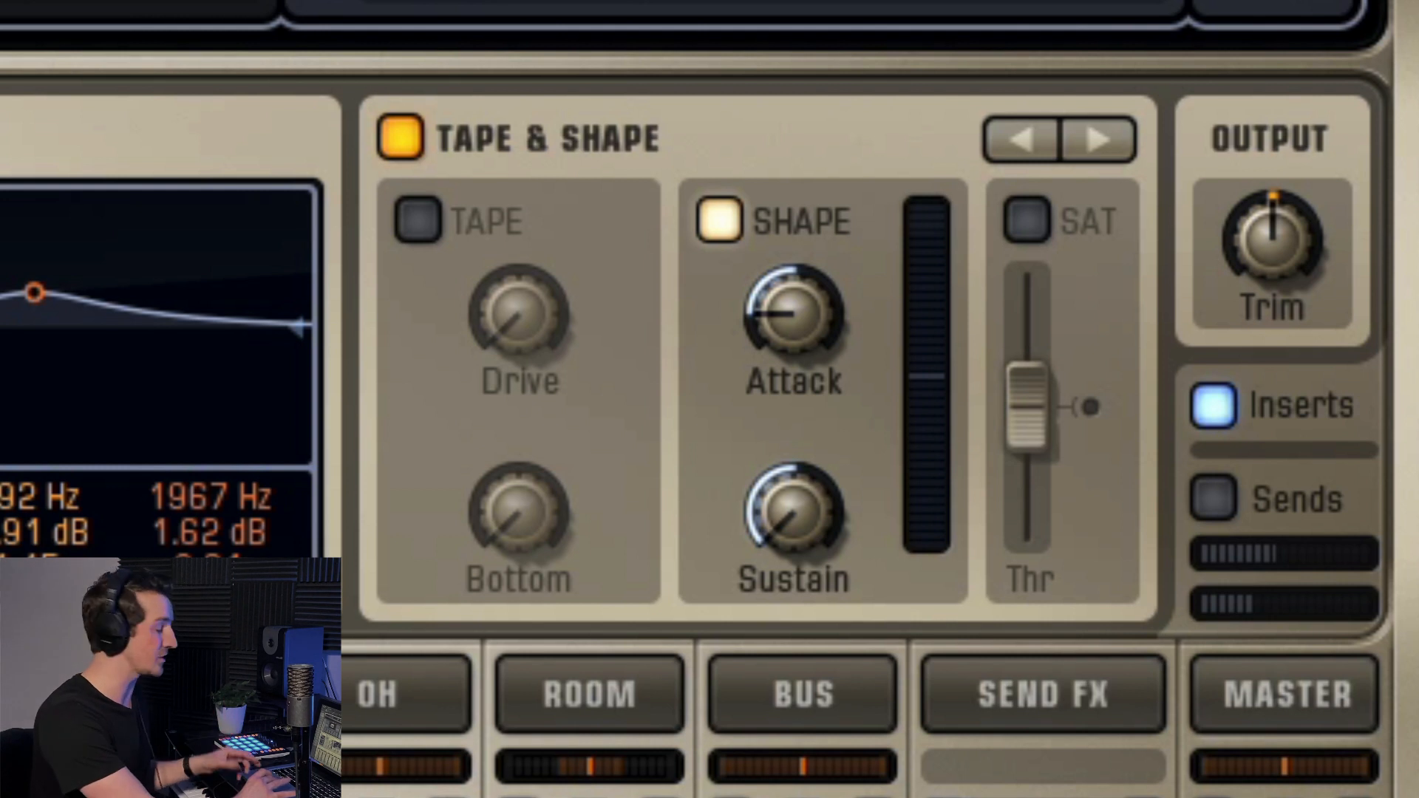
click(422, 221)
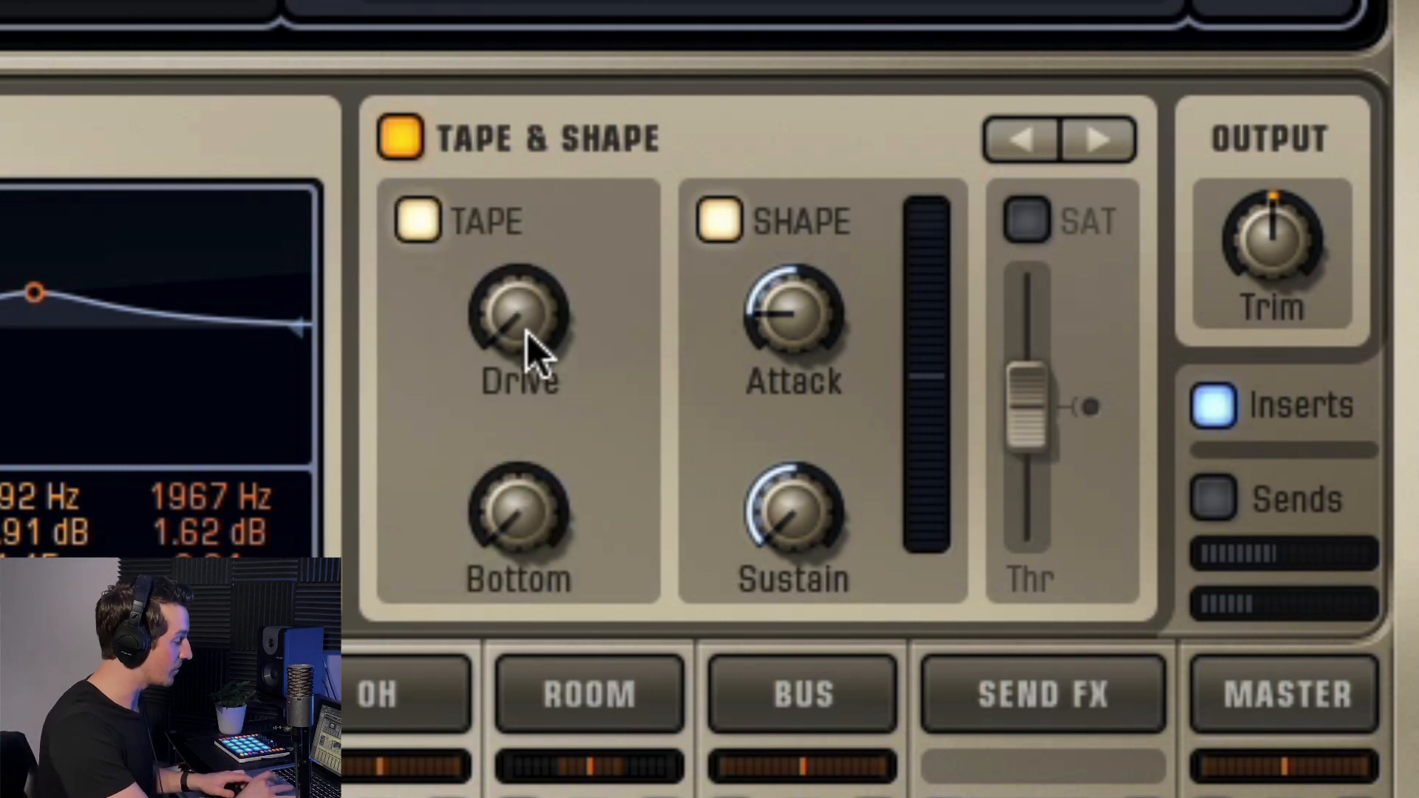
drag(532, 349, 540, 528)
click(420, 219)
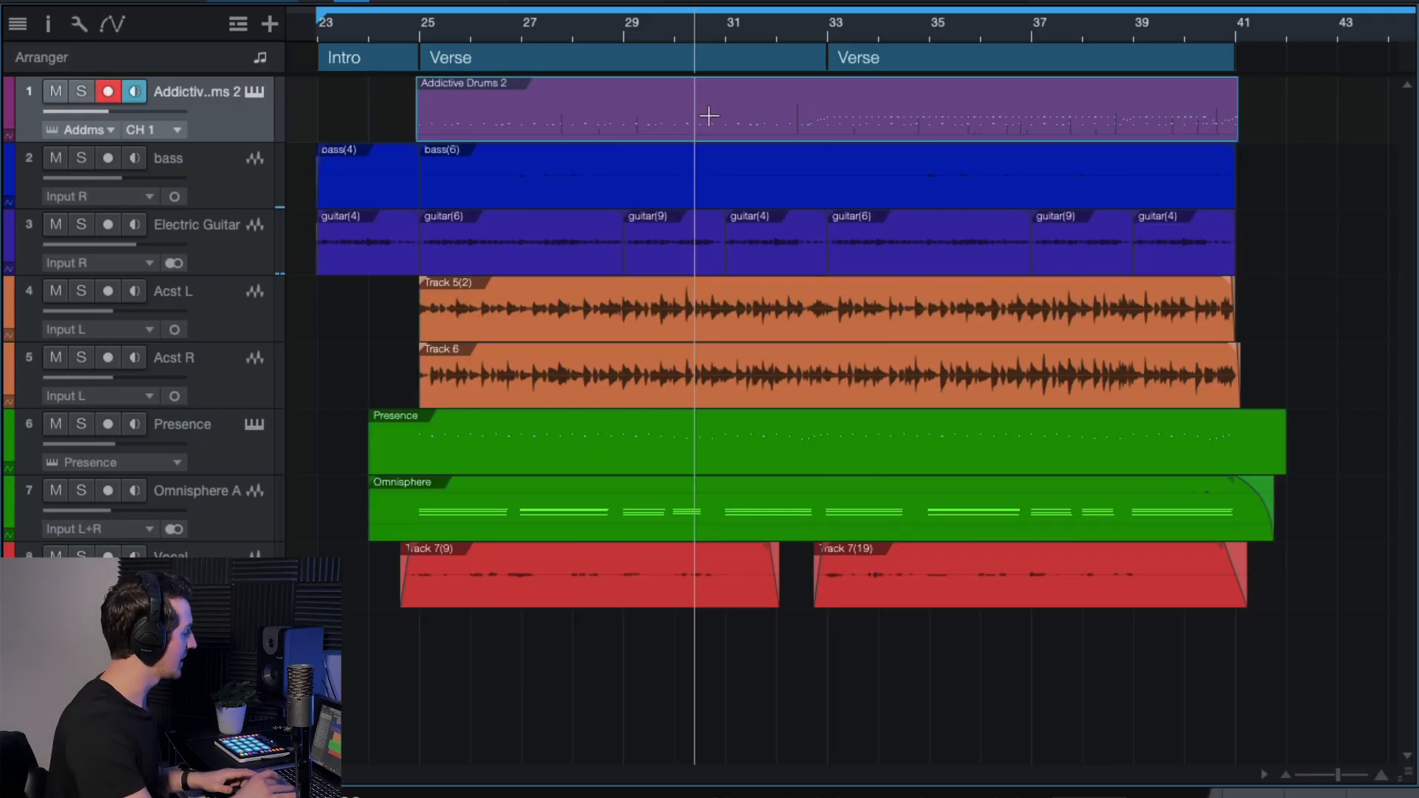
Zoom the timeline out to see the full arrangement.
scroll(829, 337, down, 2)
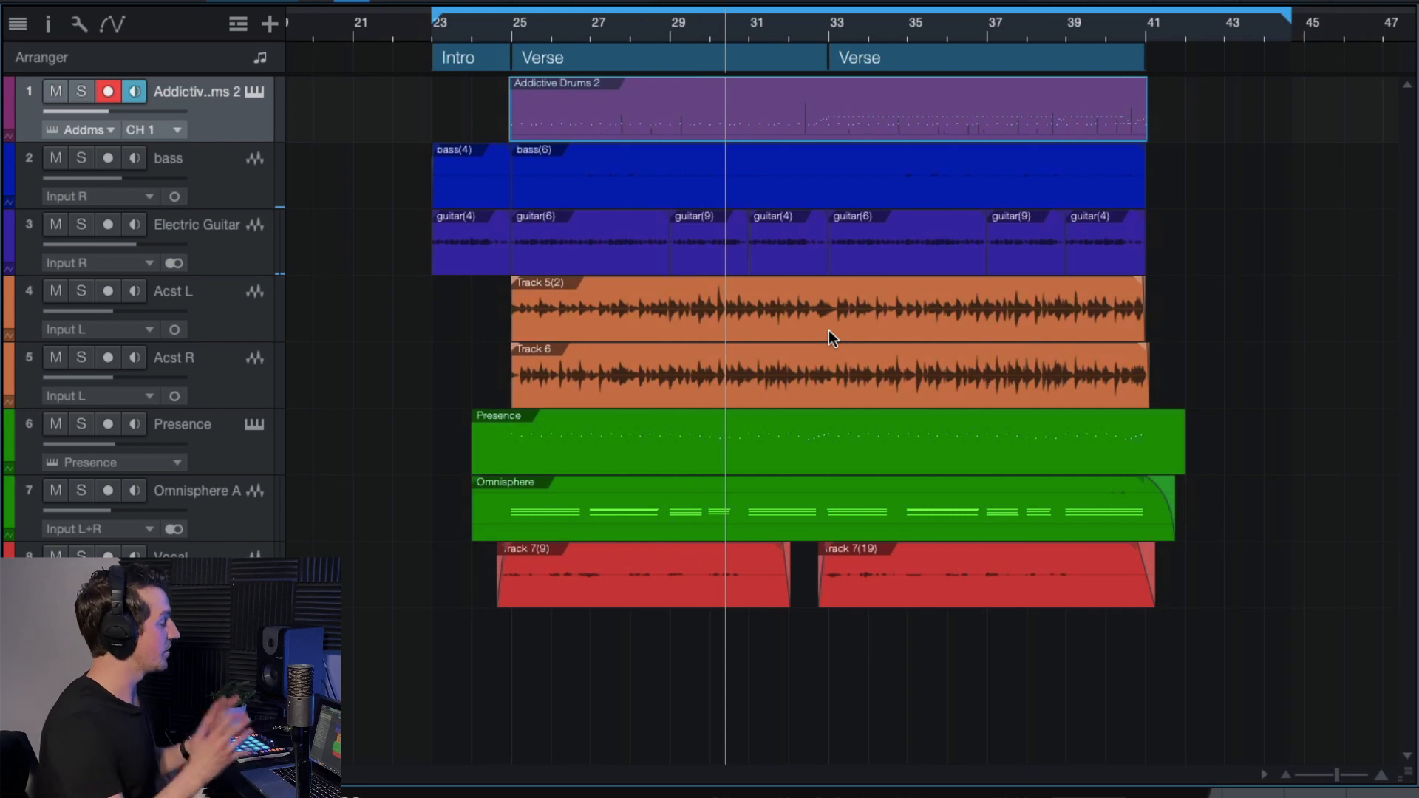